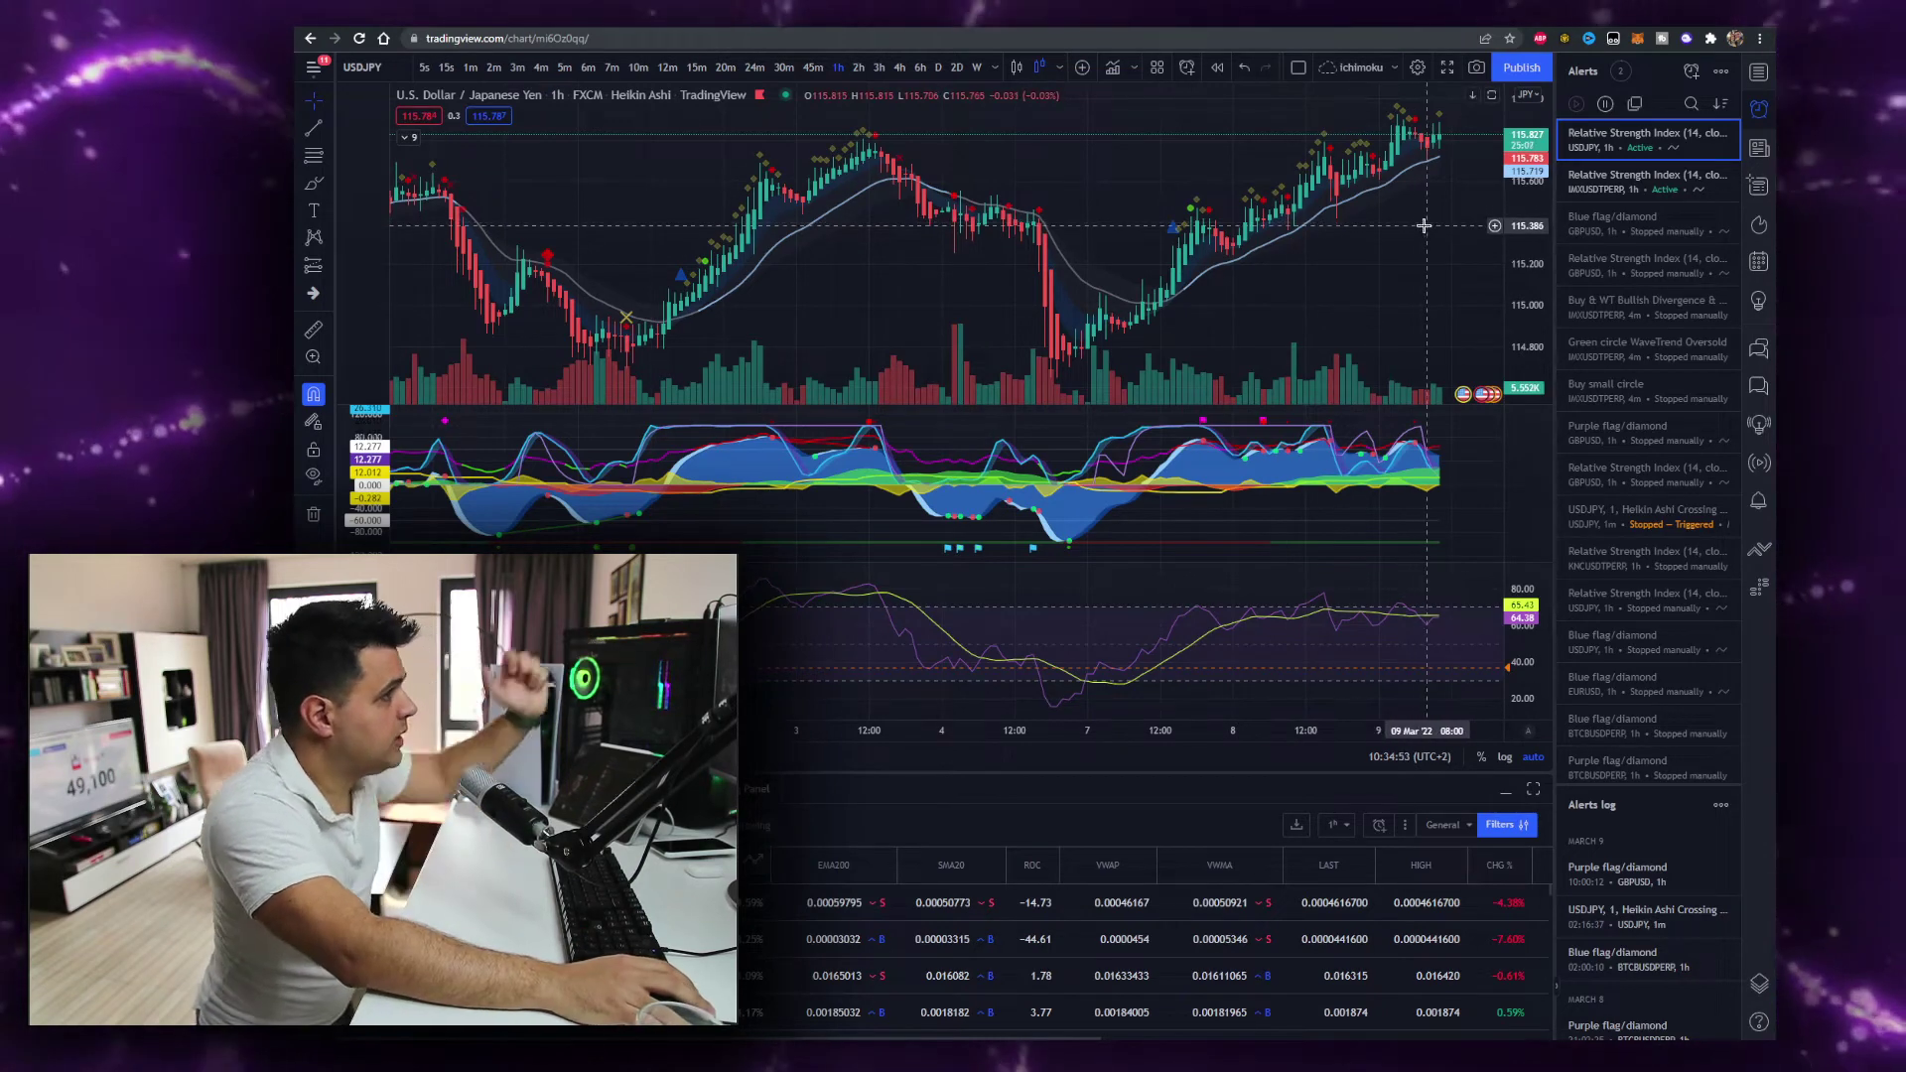
# Load the saved chart layout called Unnamed with the BTCUSDT chart
pyautogui.click(1391, 69)
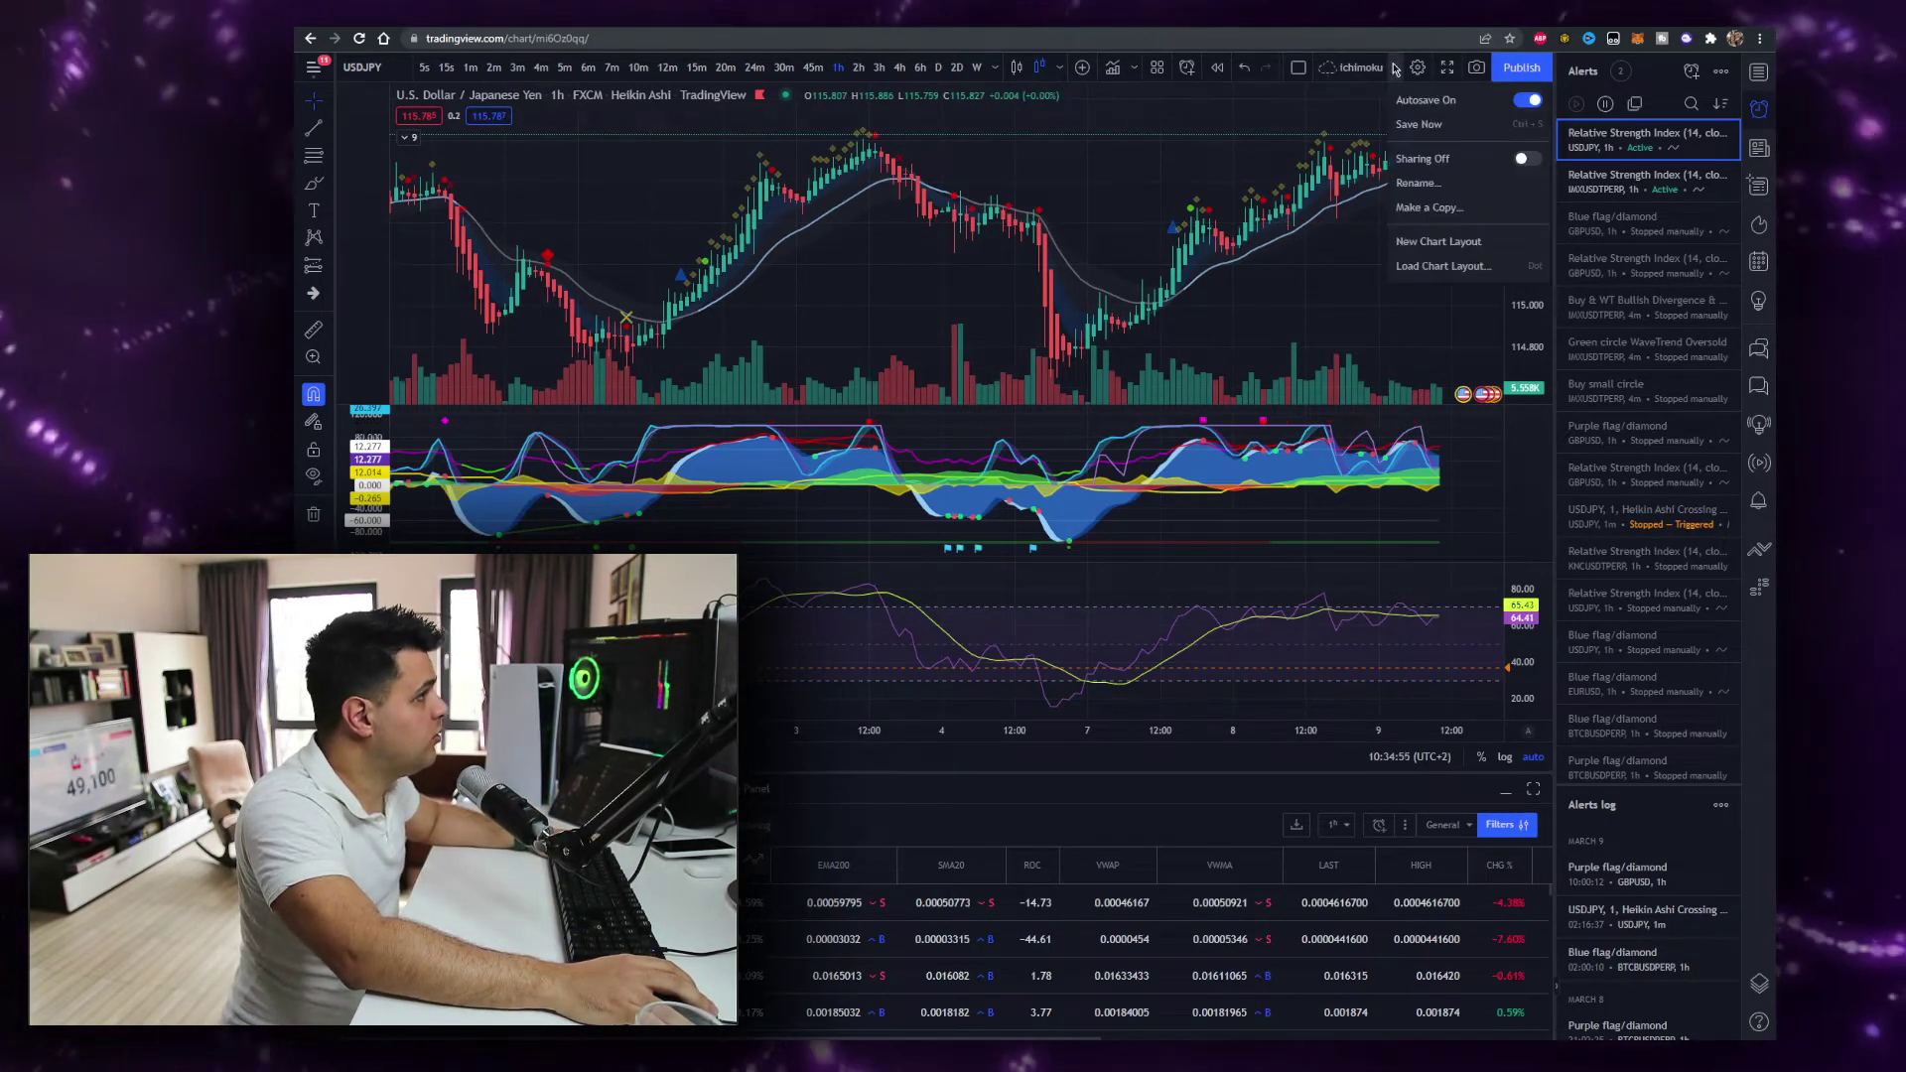
pyautogui.click(1449, 266)
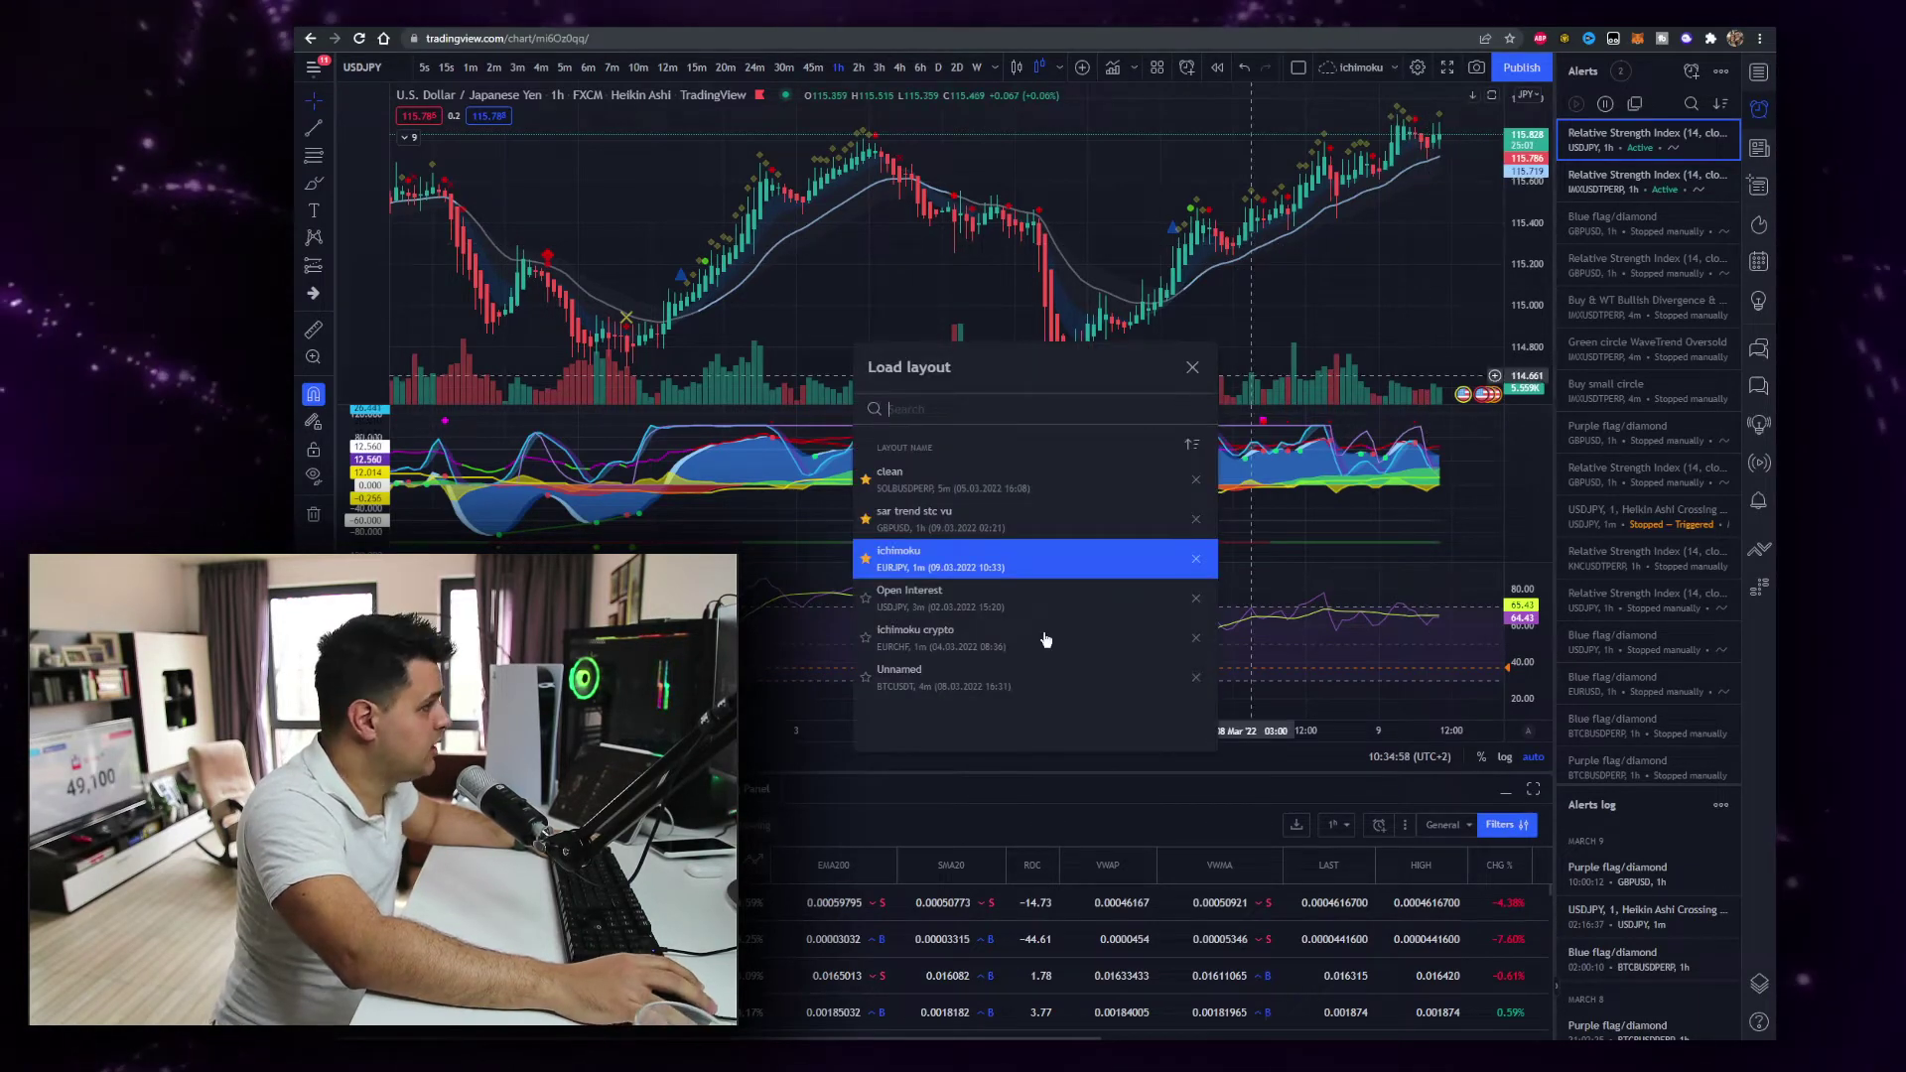
pyautogui.click(931, 674)
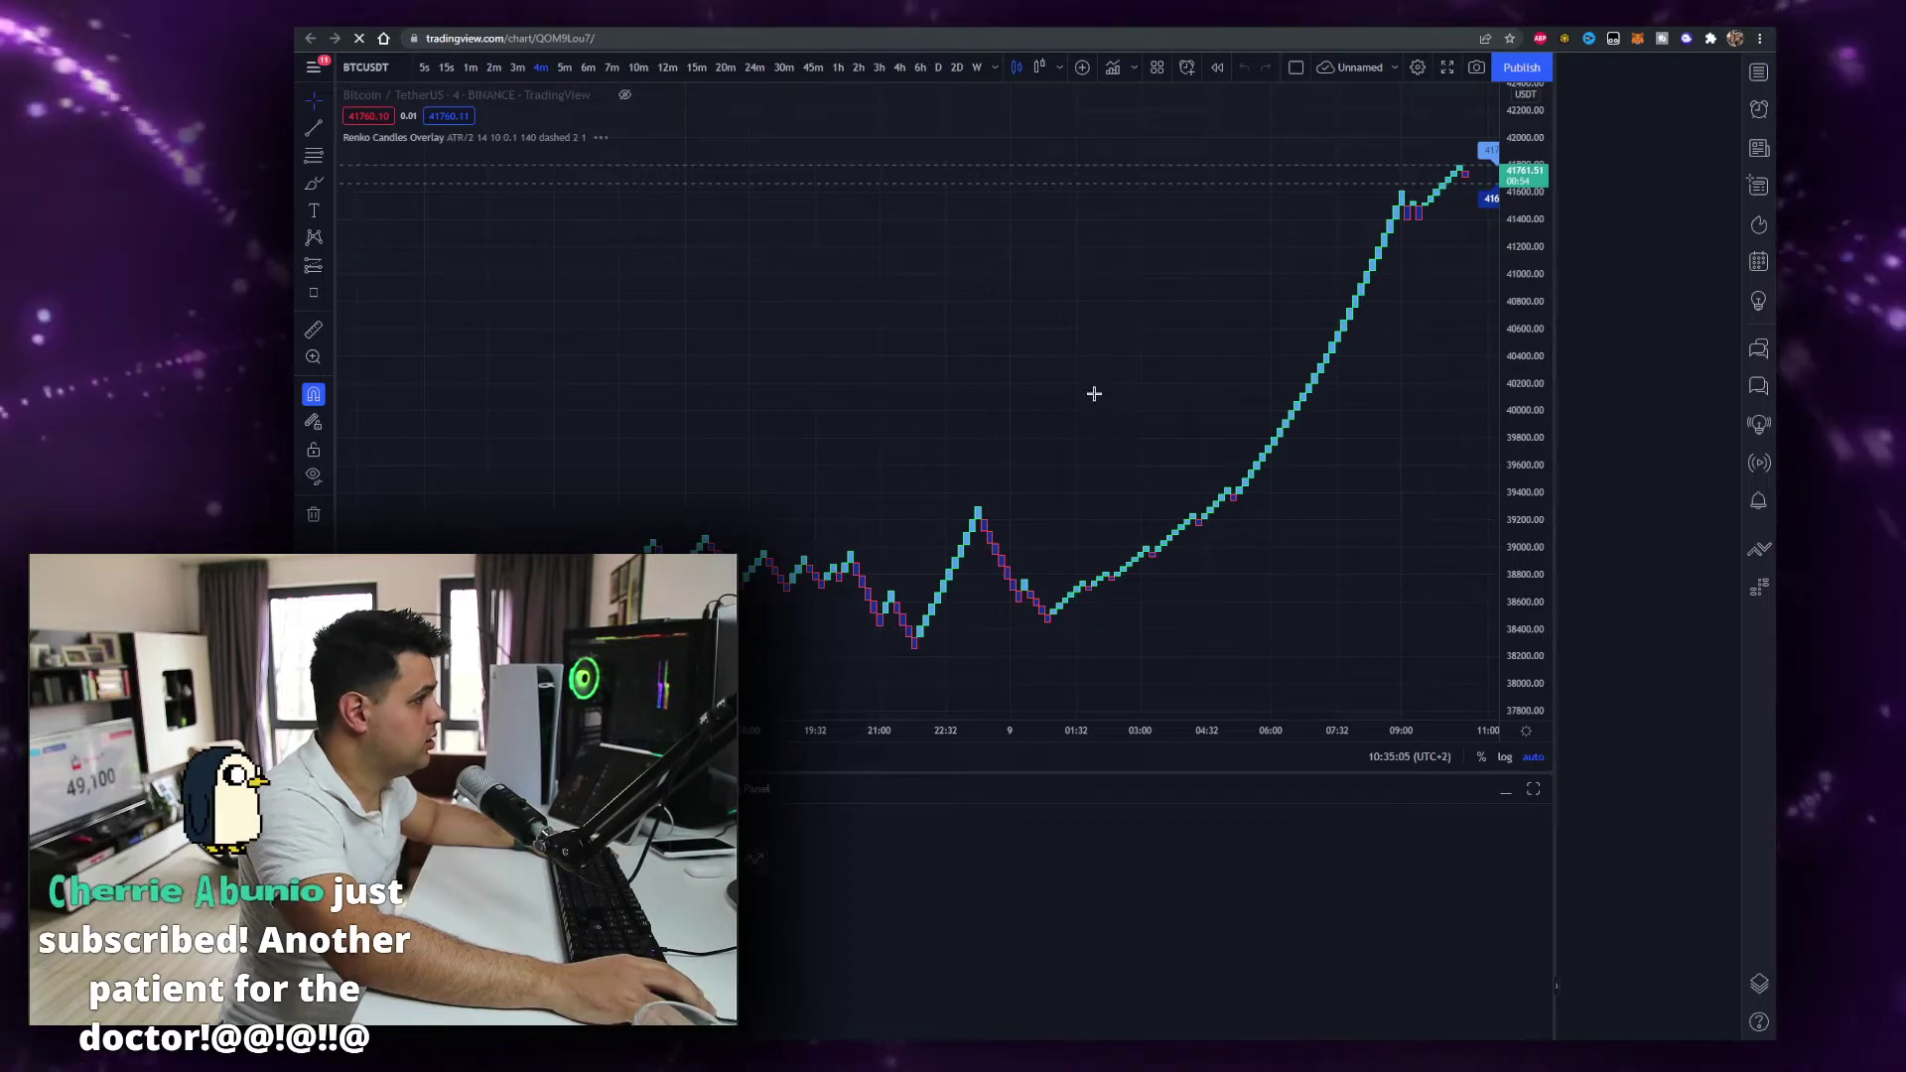
# Remove all indicators, including the Renko Candles Overlay, from the BTCUSDT chart
pyautogui.rightClick(1097, 301)
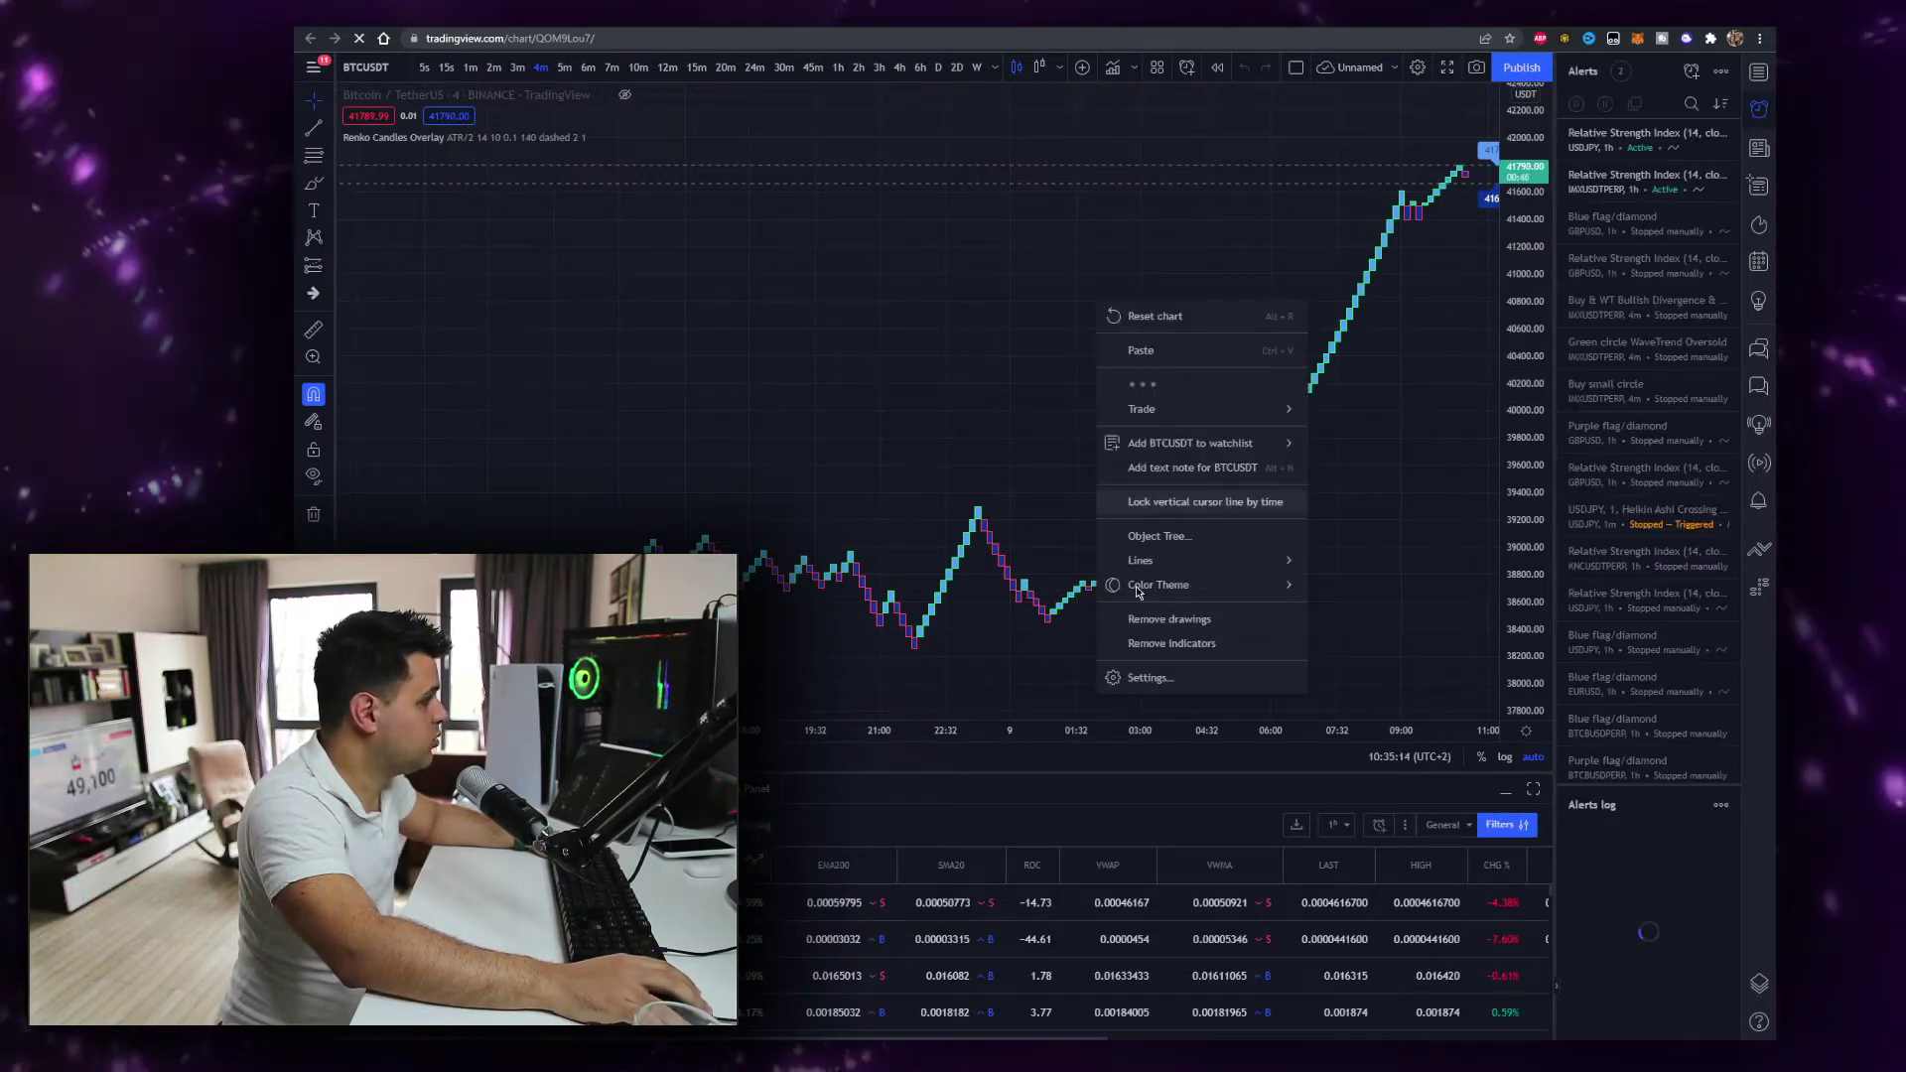
pyautogui.click(948, 306)
pyautogui.rightClick(944, 297)
pyautogui.click(1041, 635)
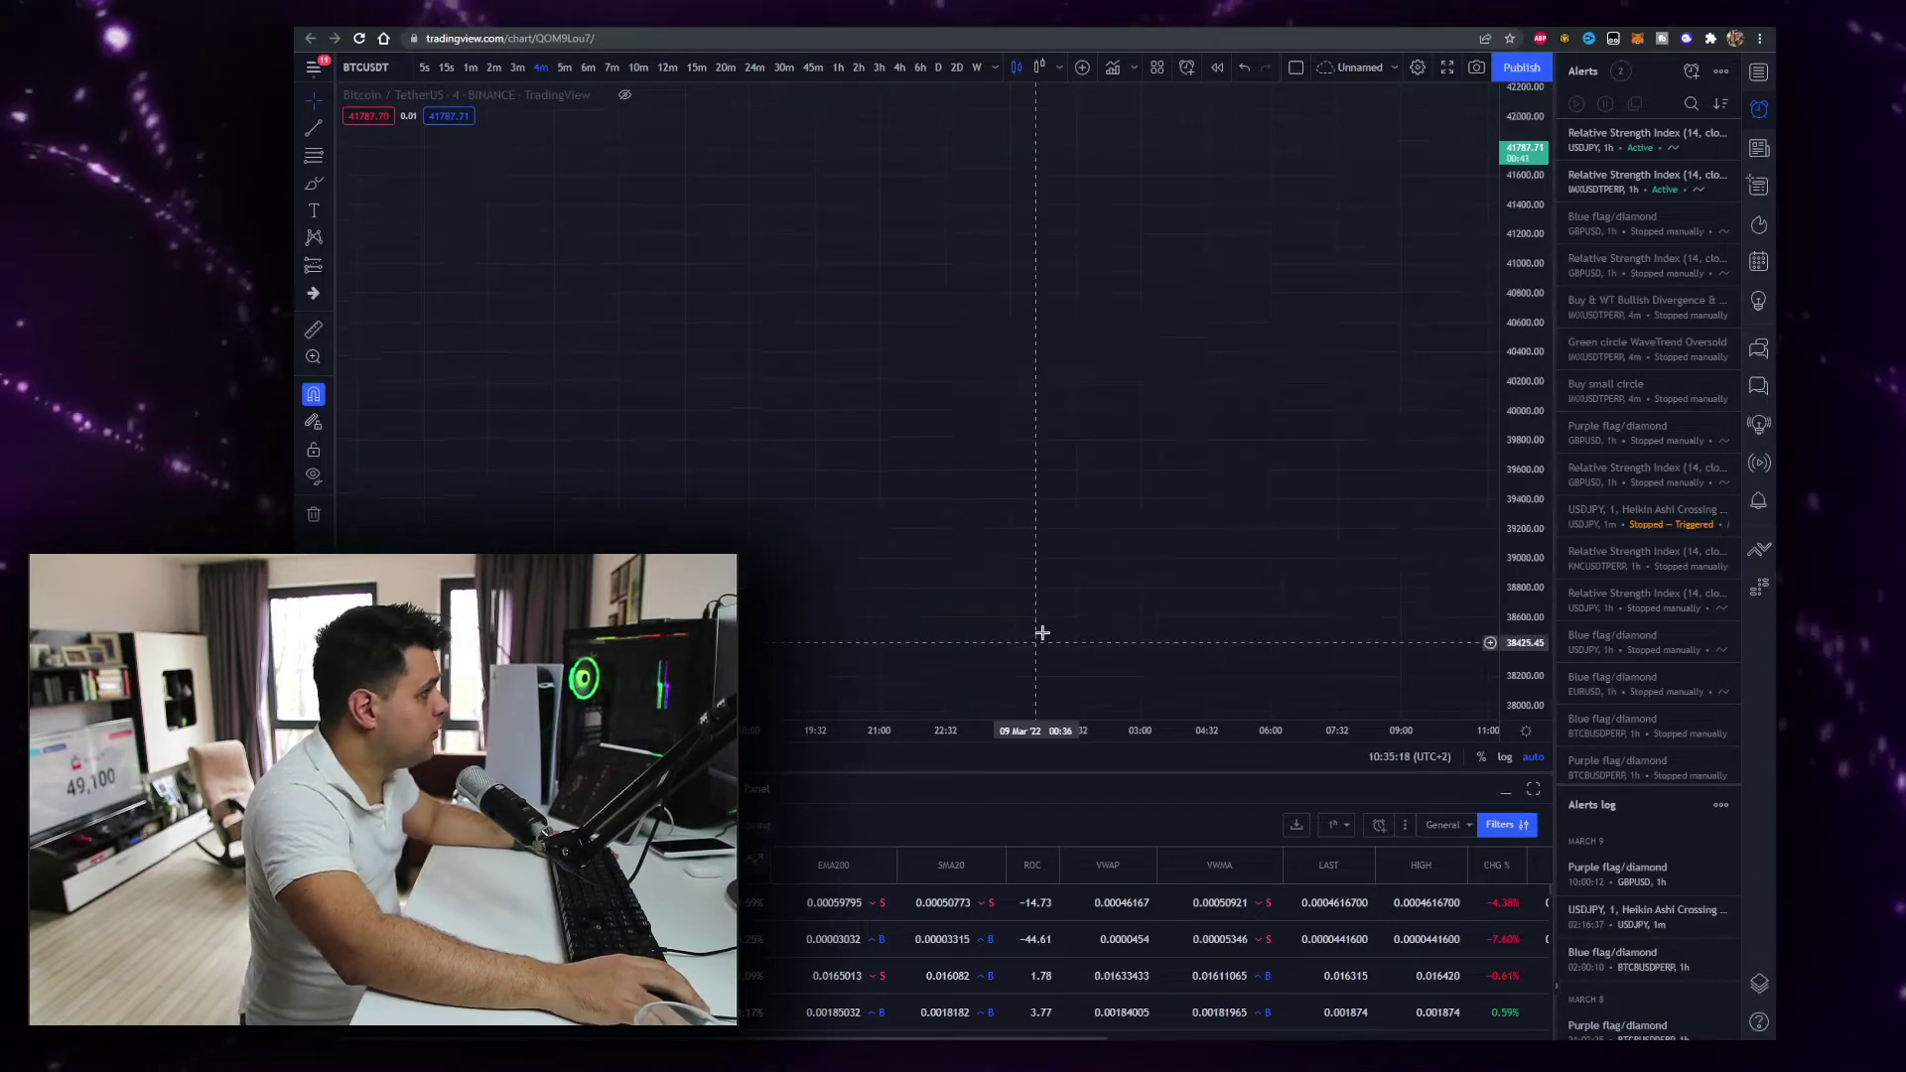
# Collapse the screener area below the chart and unhide the BTCUSDT price series
pyautogui.click(1504, 796)
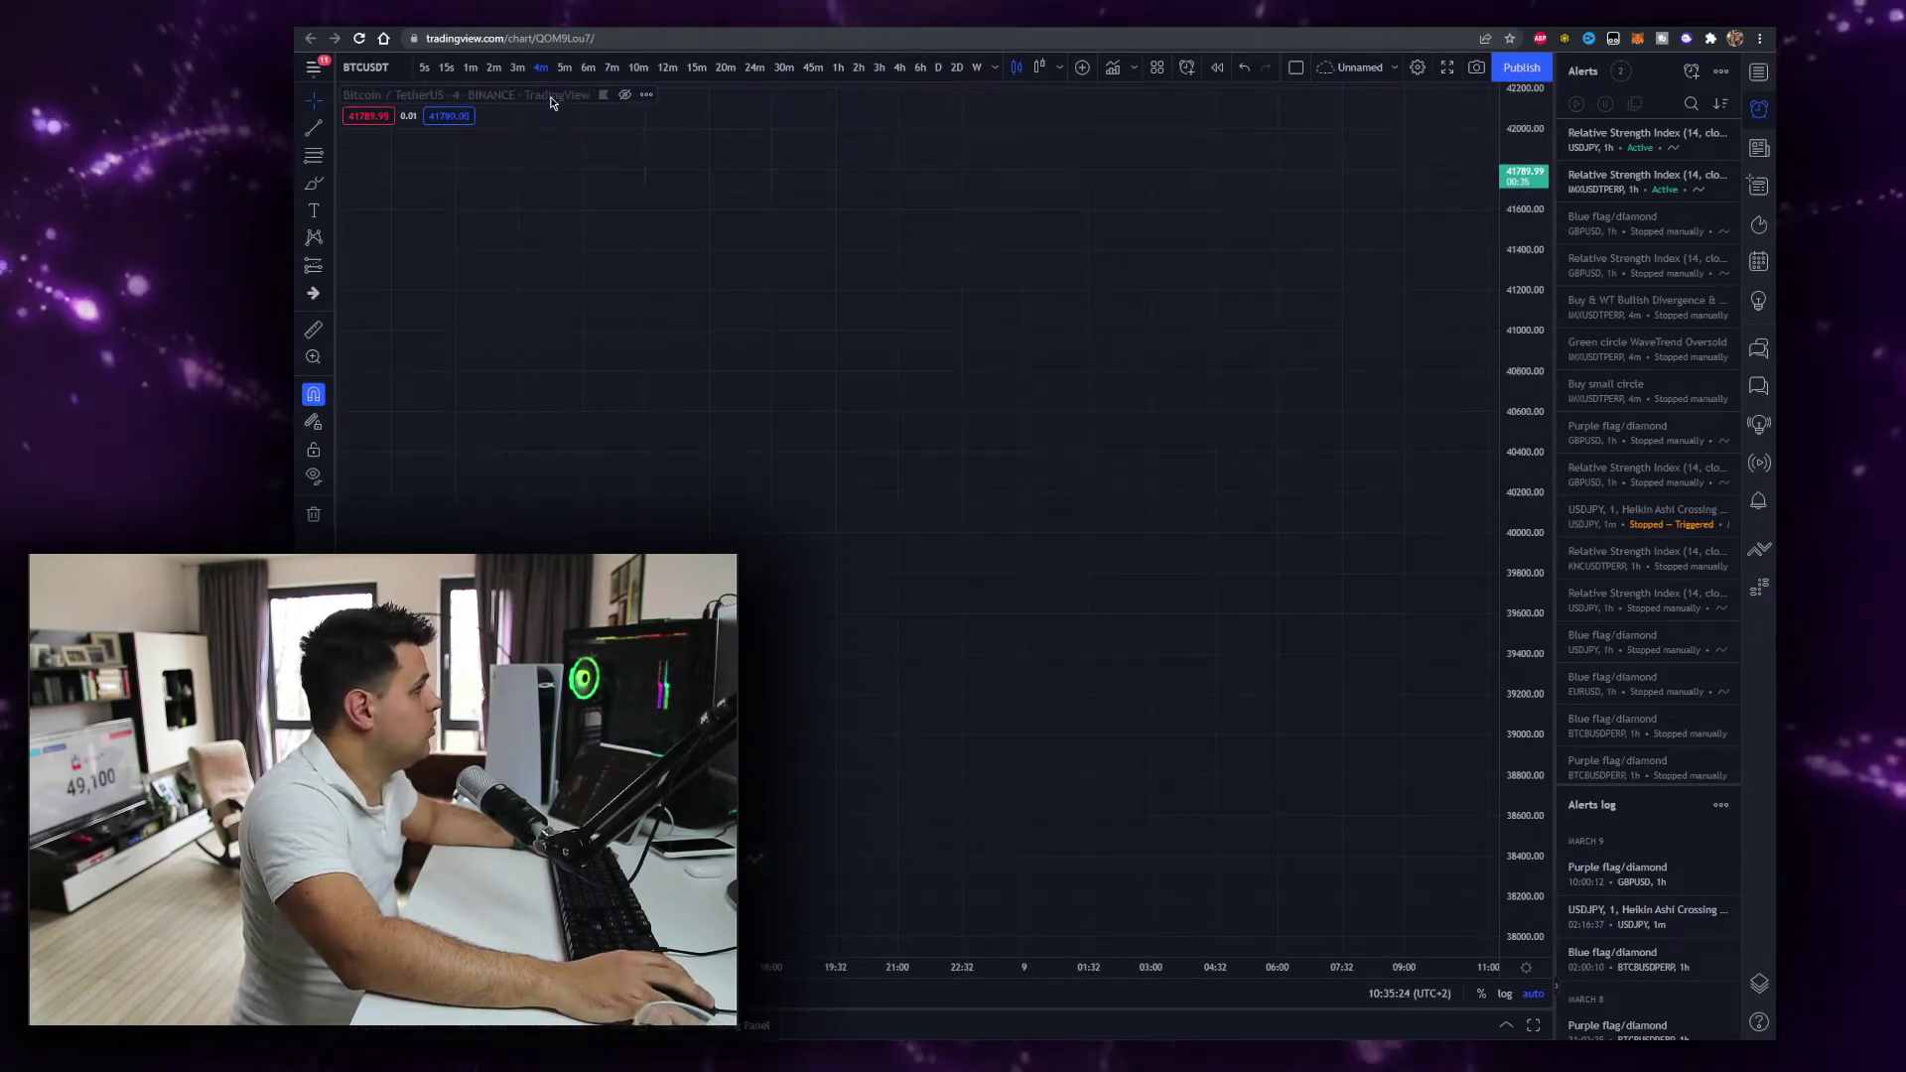
pyautogui.click(625, 95)
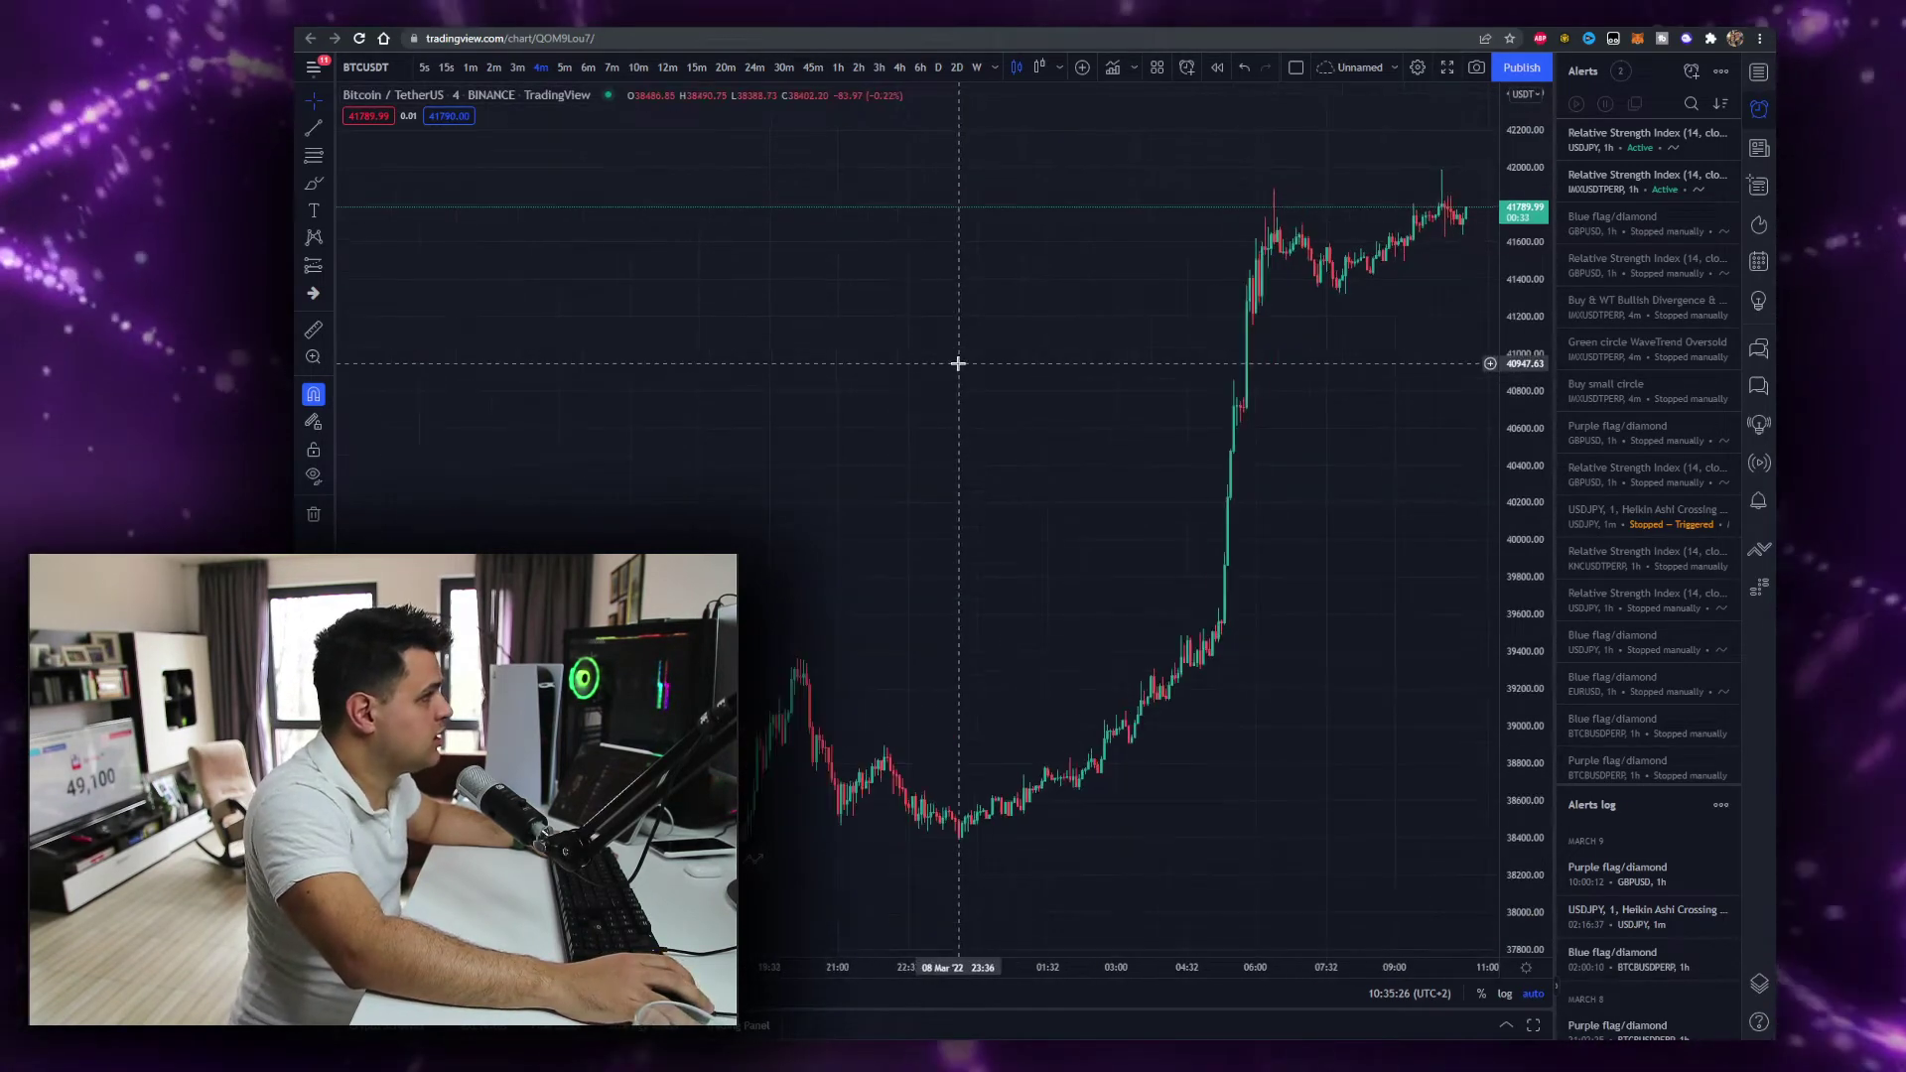
pyautogui.scroll(-1, 911, 322)
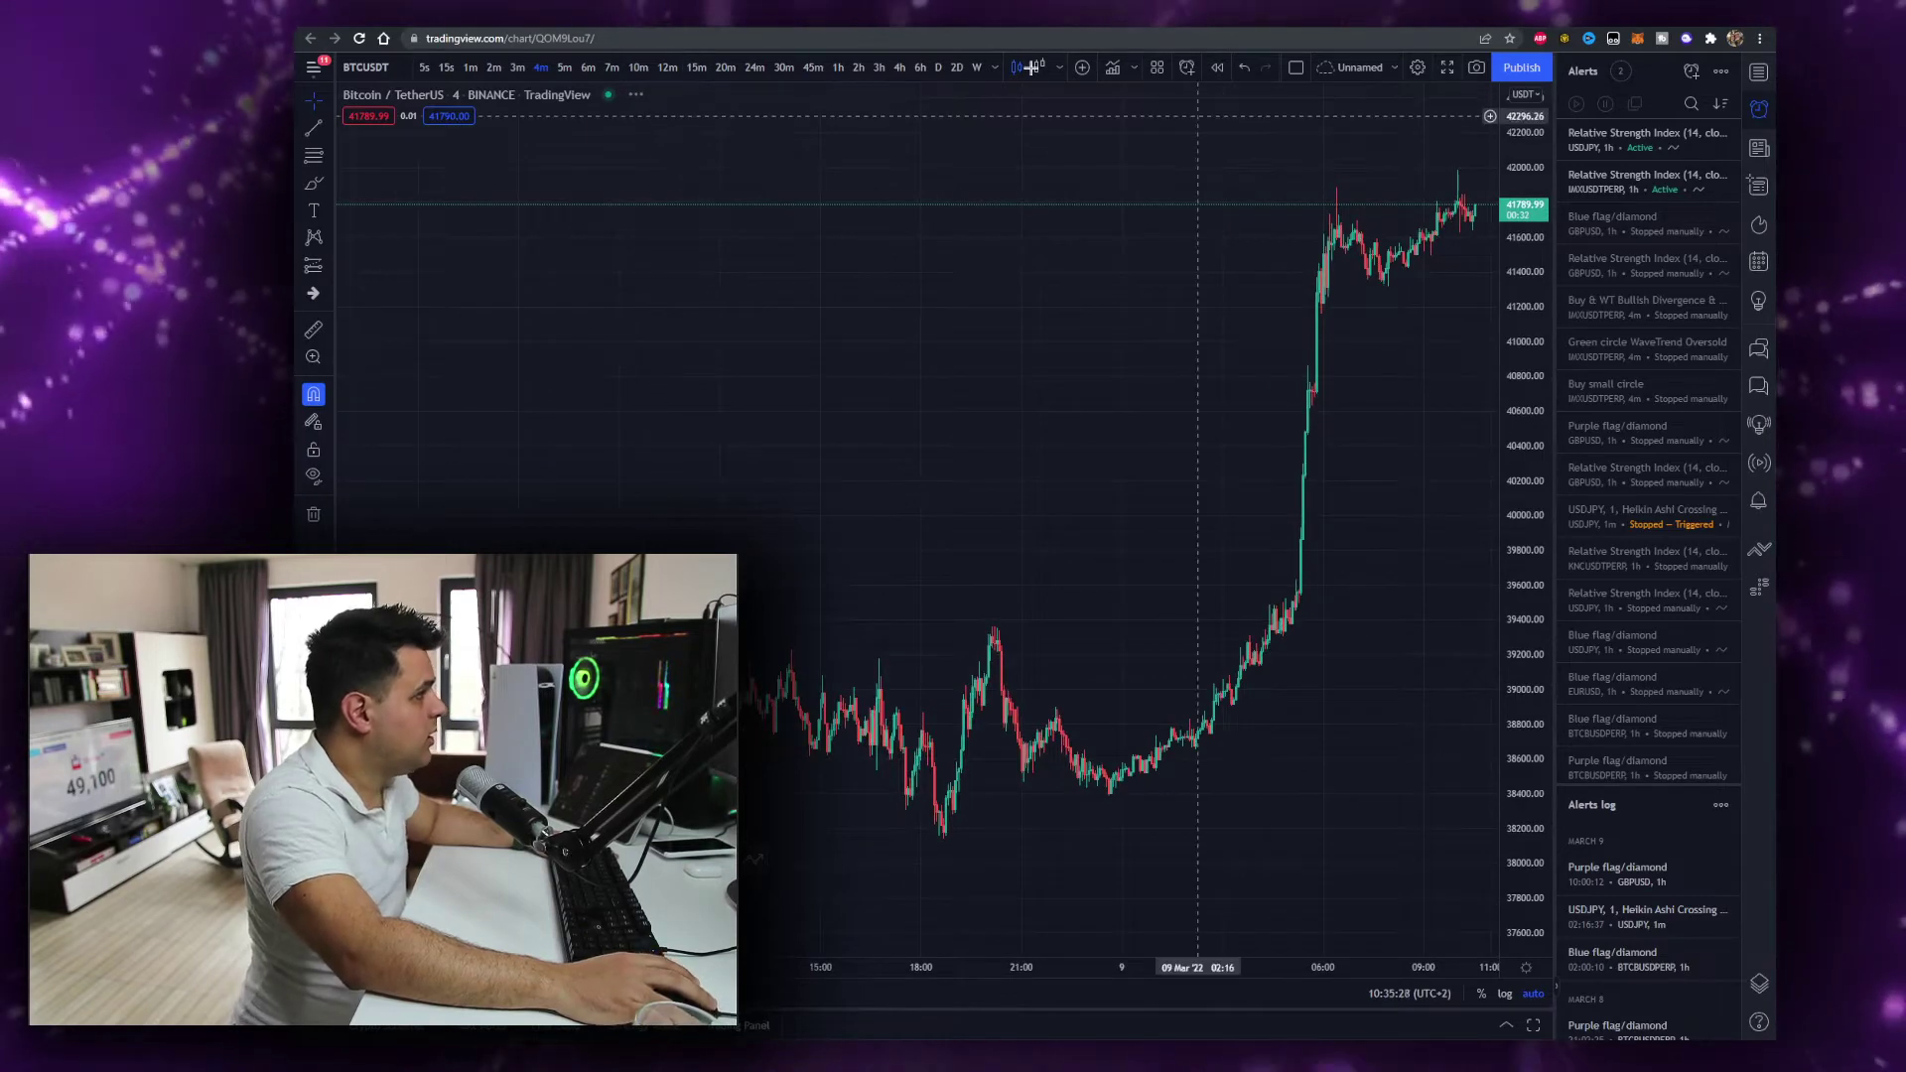
# Search the indicators for "rsi" and add the Relative Strength Index to the chart
pyautogui.click(1113, 69)
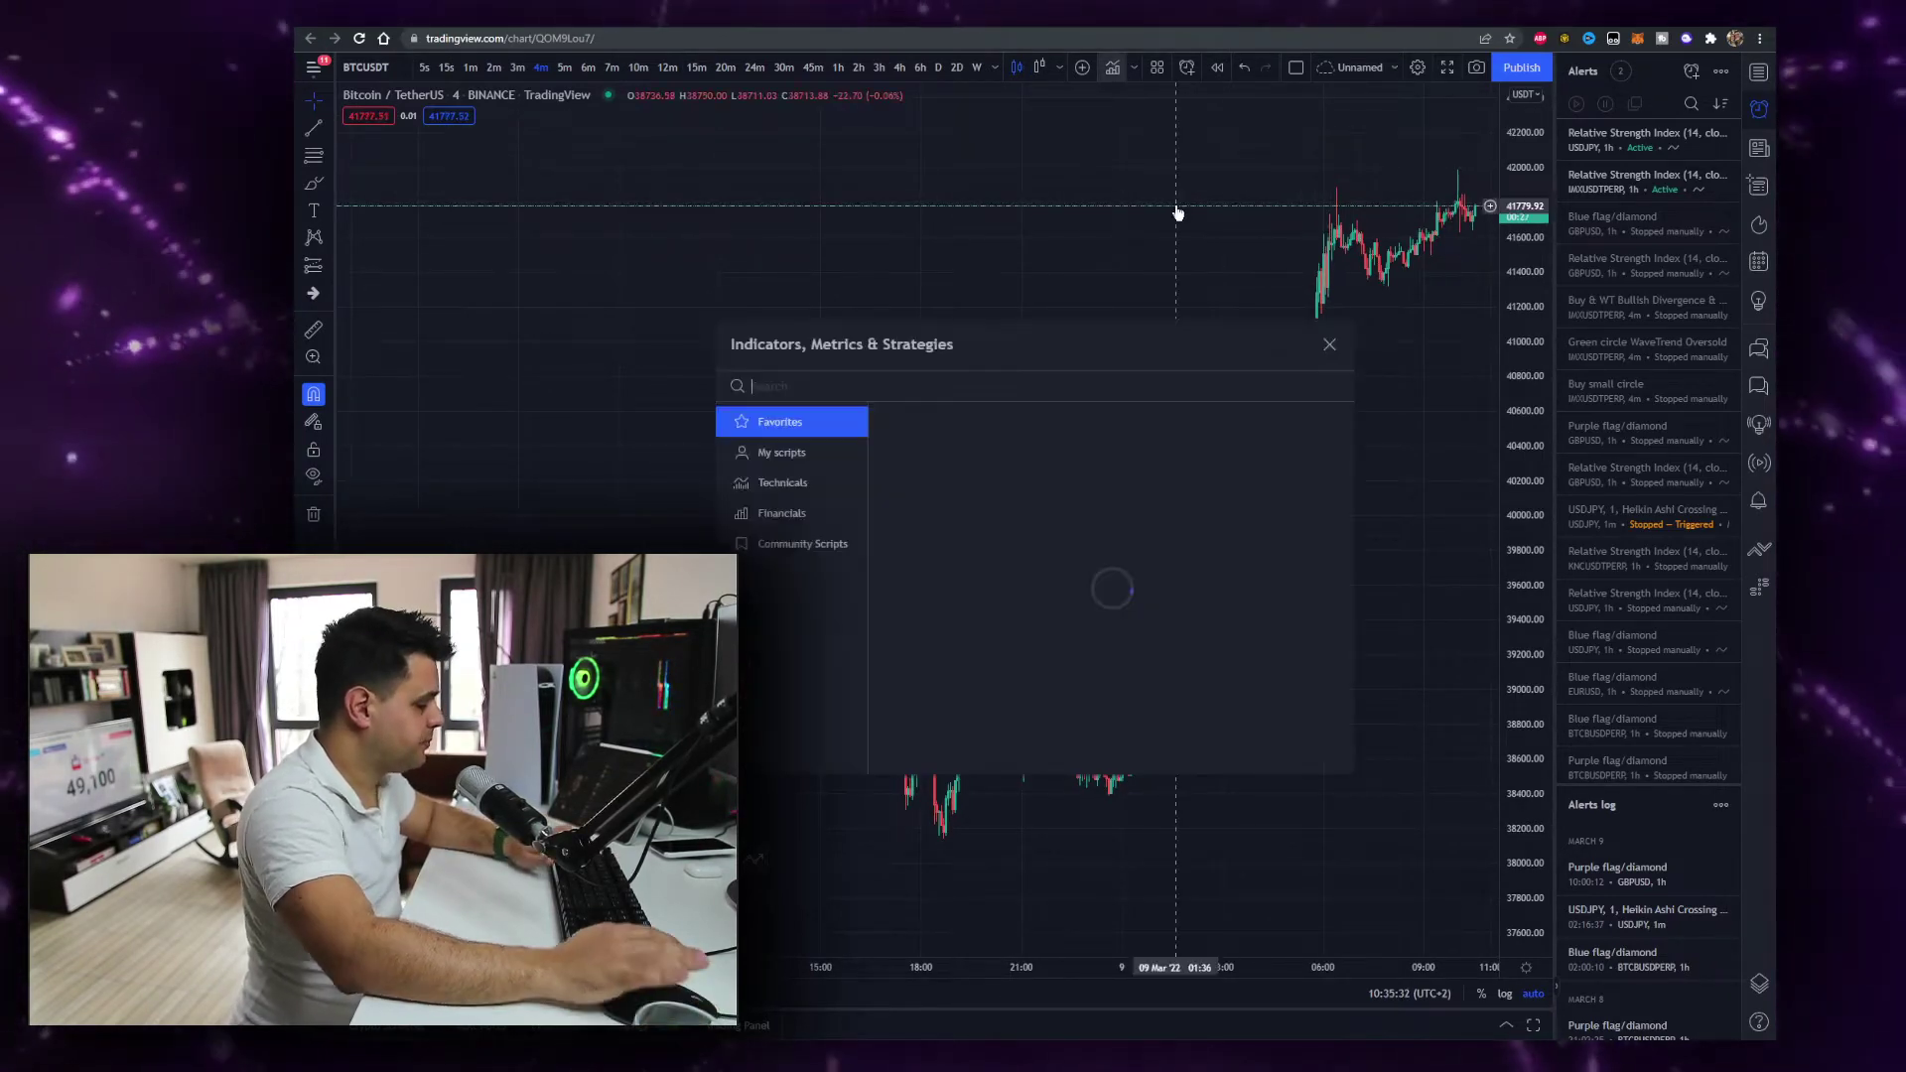
pyautogui.write('rsi')
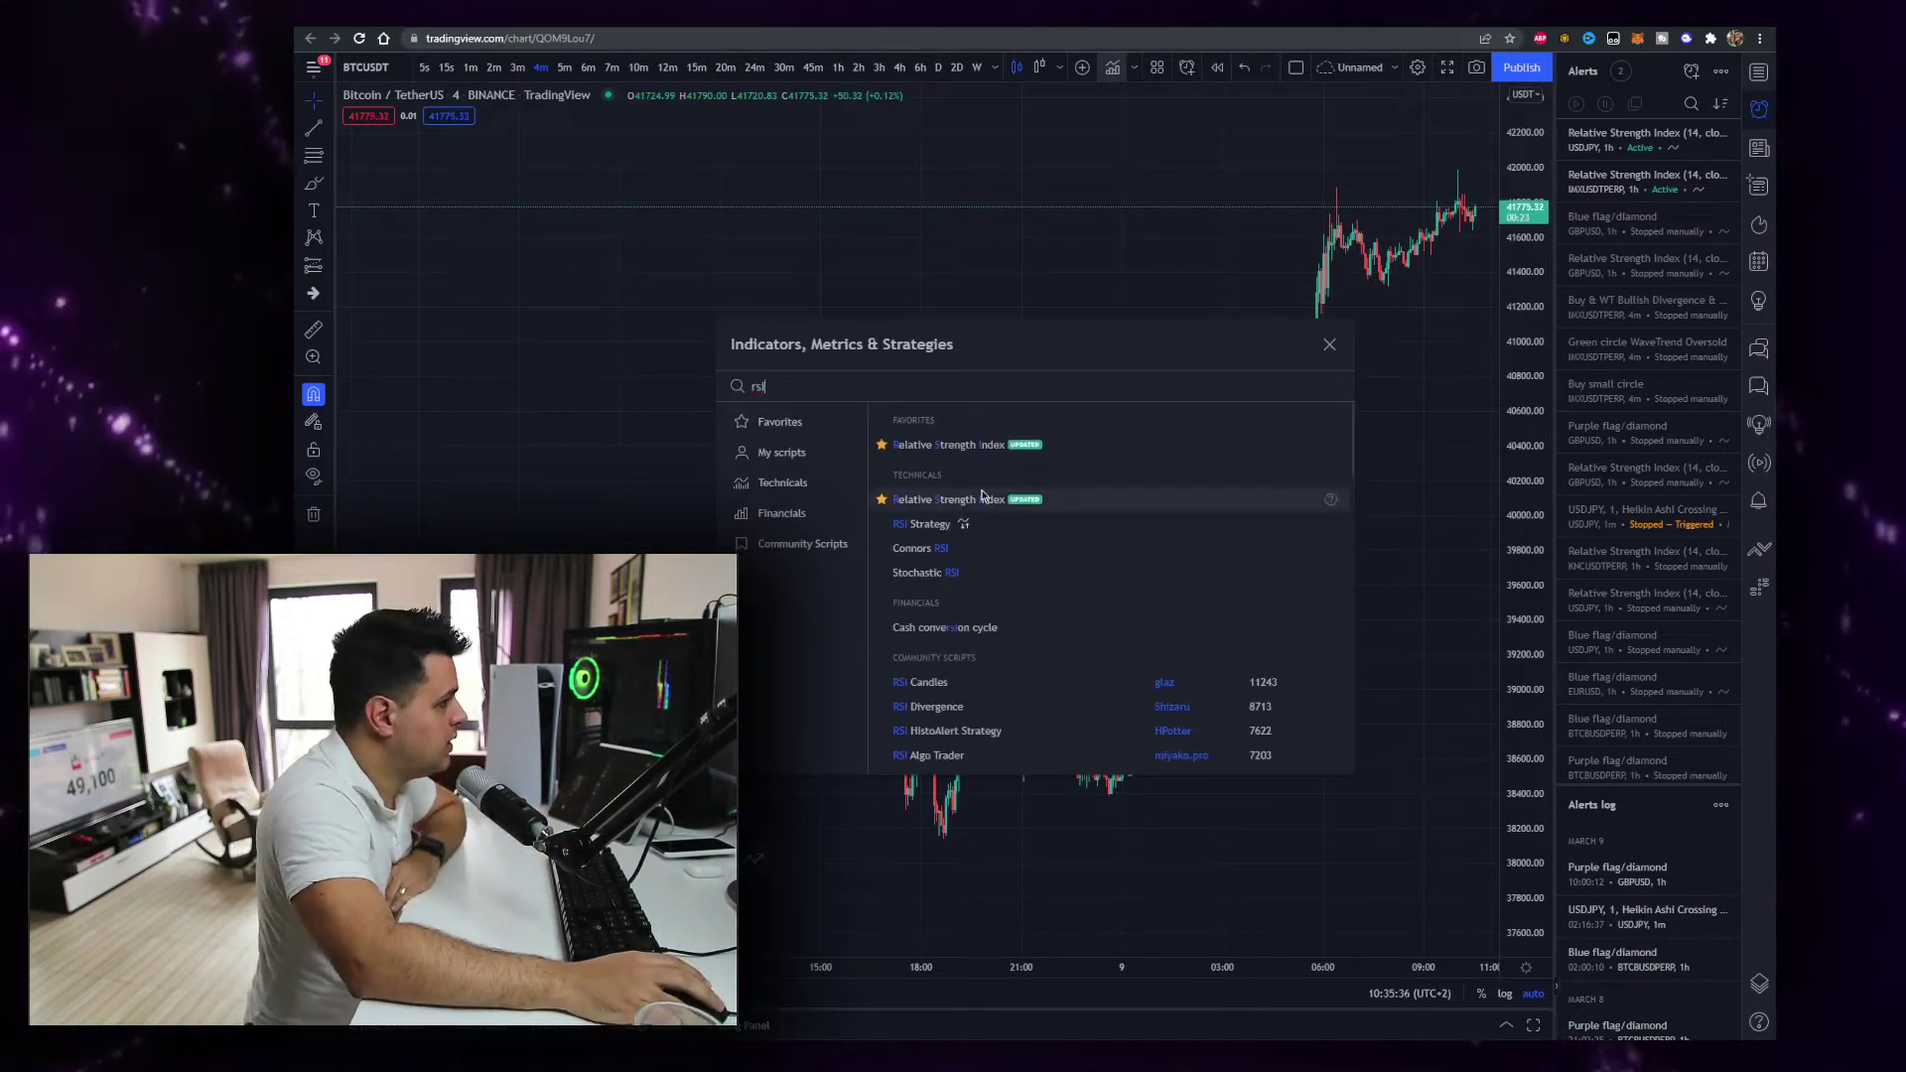
pyautogui.click(973, 458)
pyautogui.click(1329, 344)
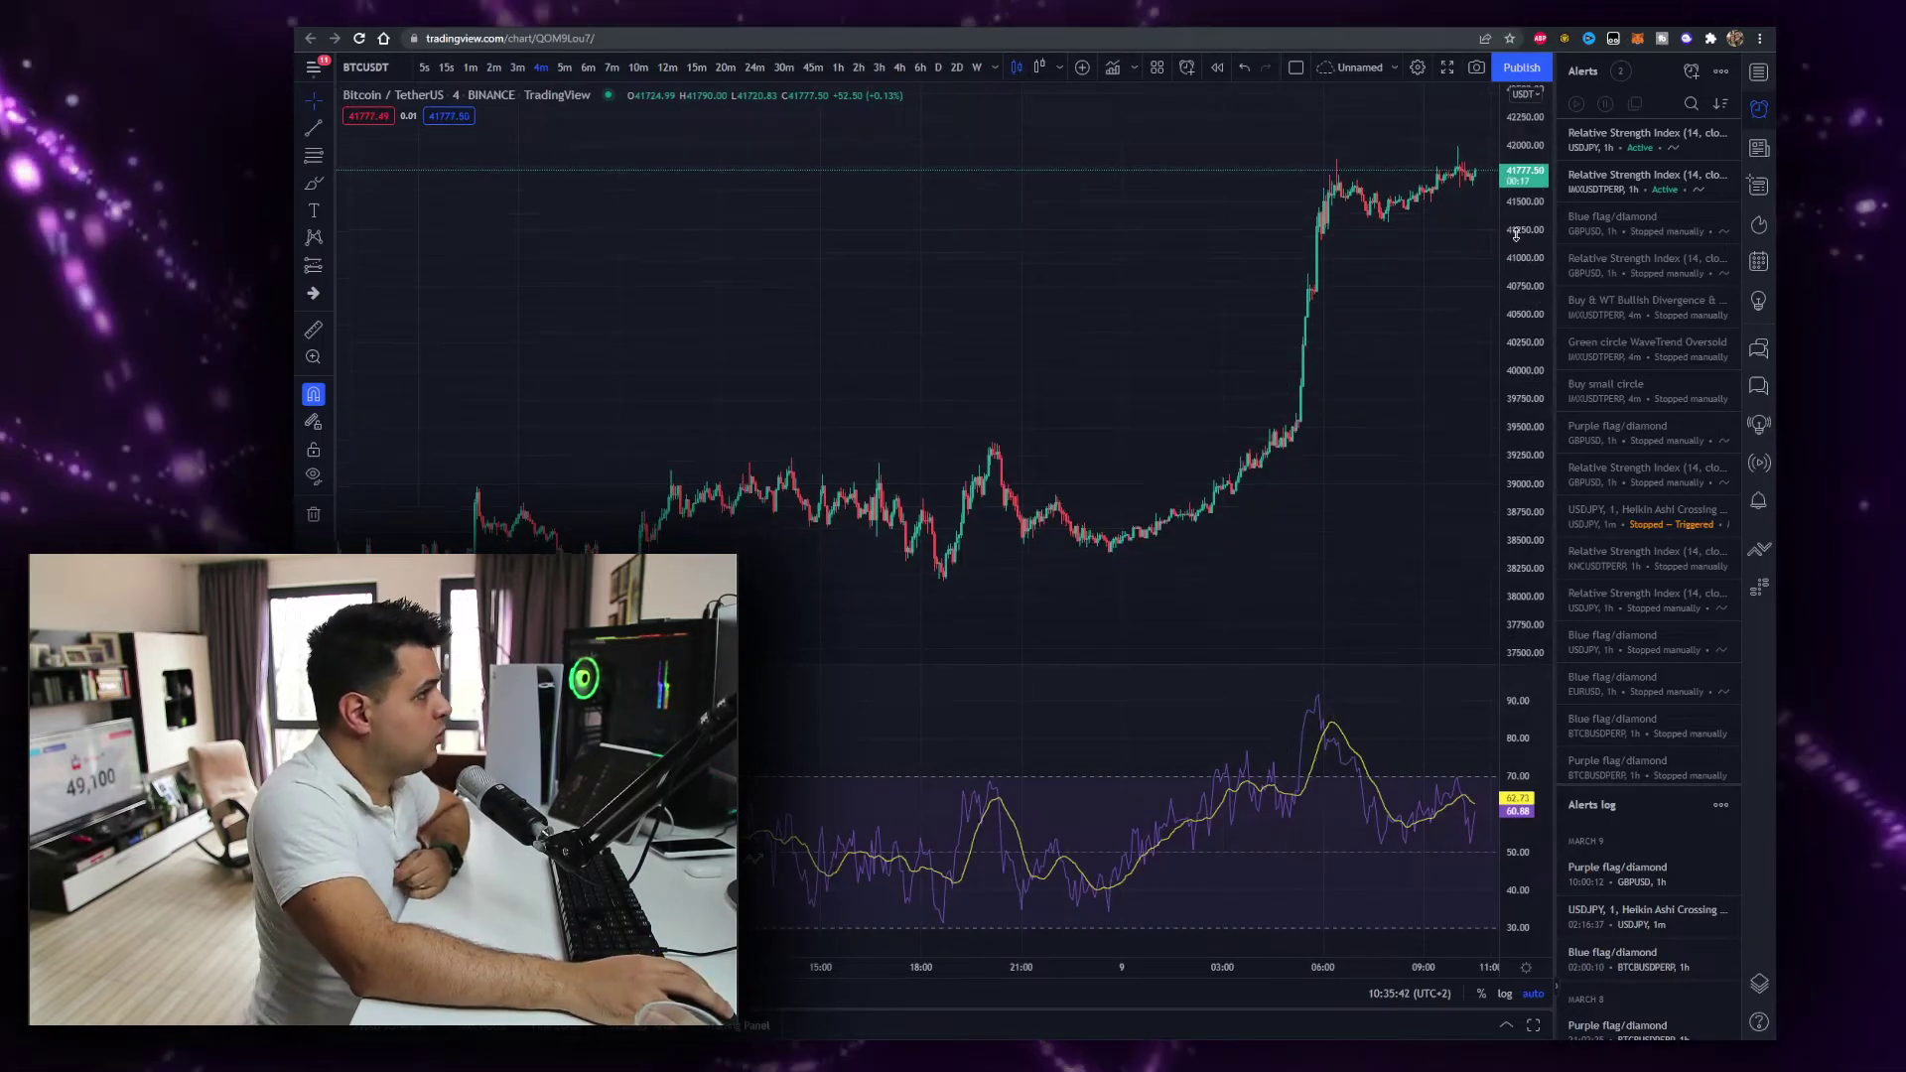
# Draw a descending trend line over the RSI highs from about 91.8 at 05:52 to about 62.9 at 11:12 on 9 March
pyautogui.scroll(-5, 1180, 286)
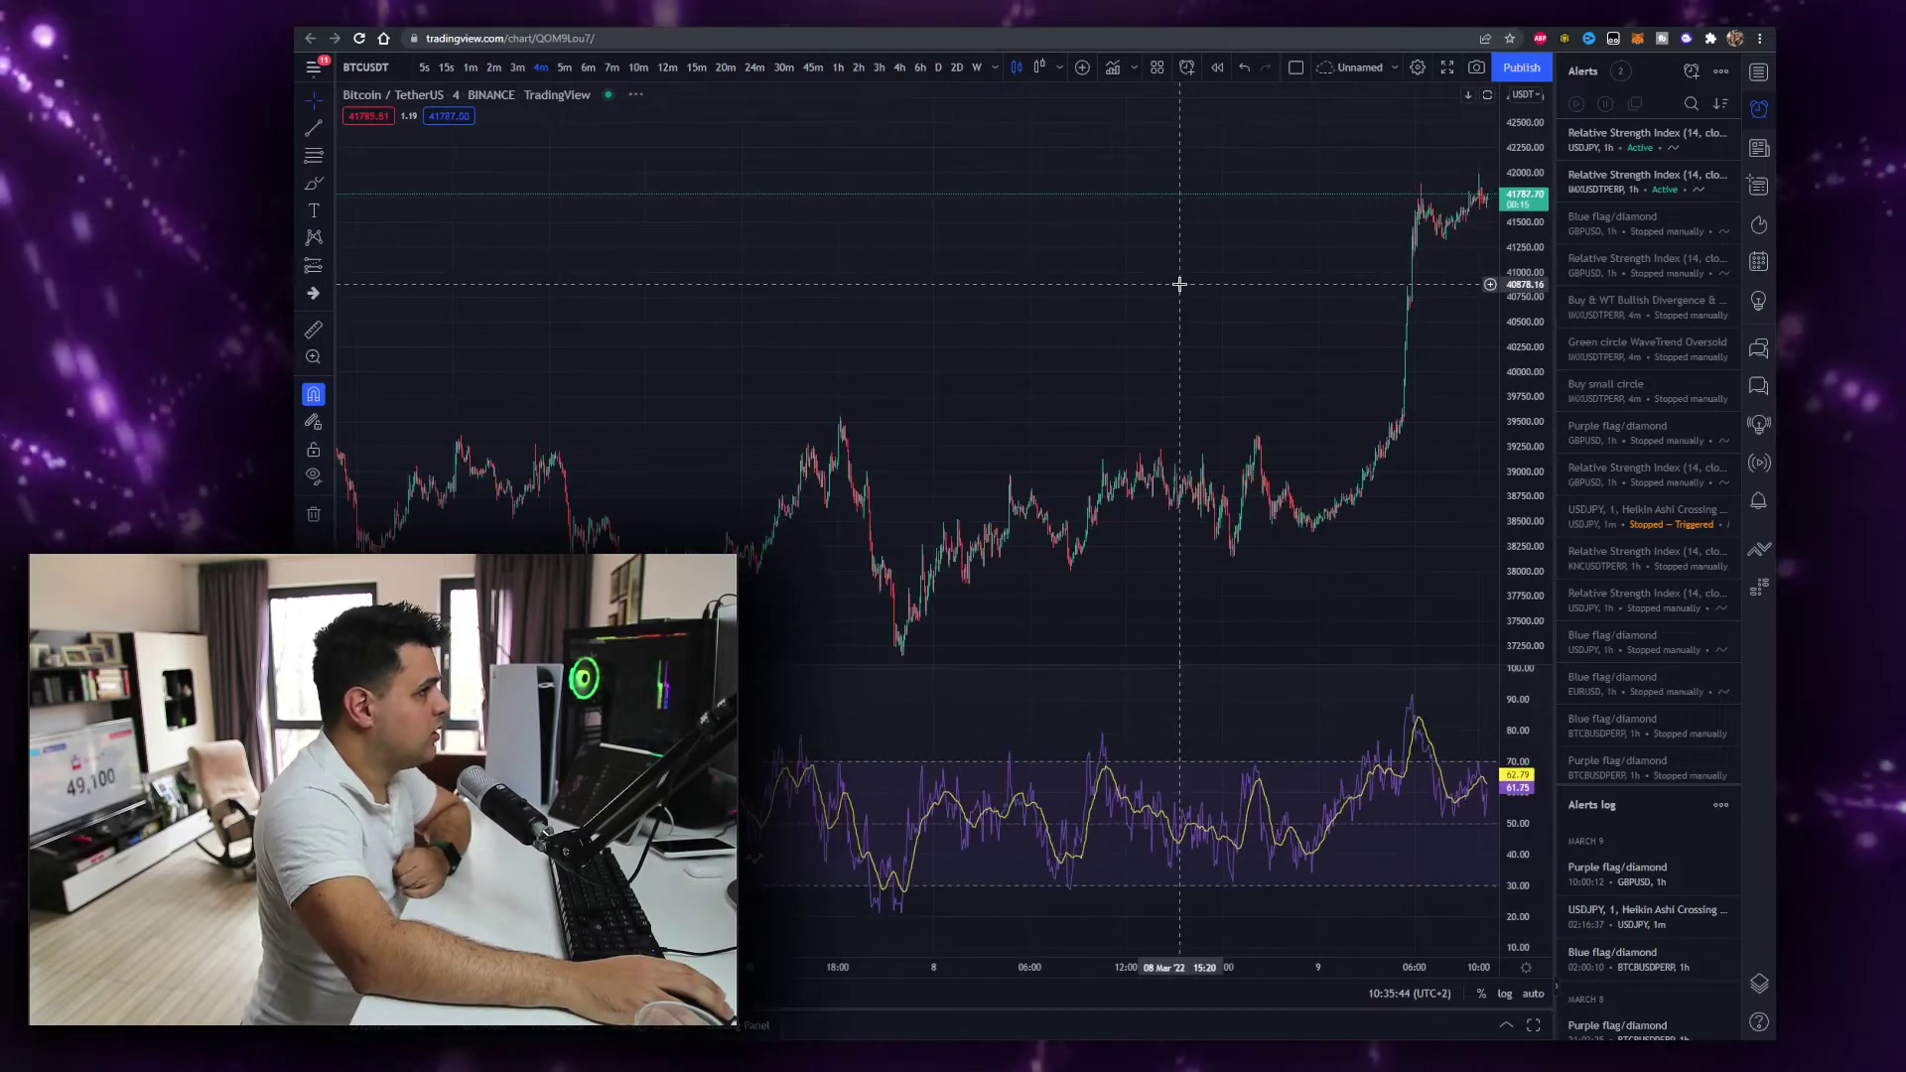
pyautogui.scroll(3, 1182, 280)
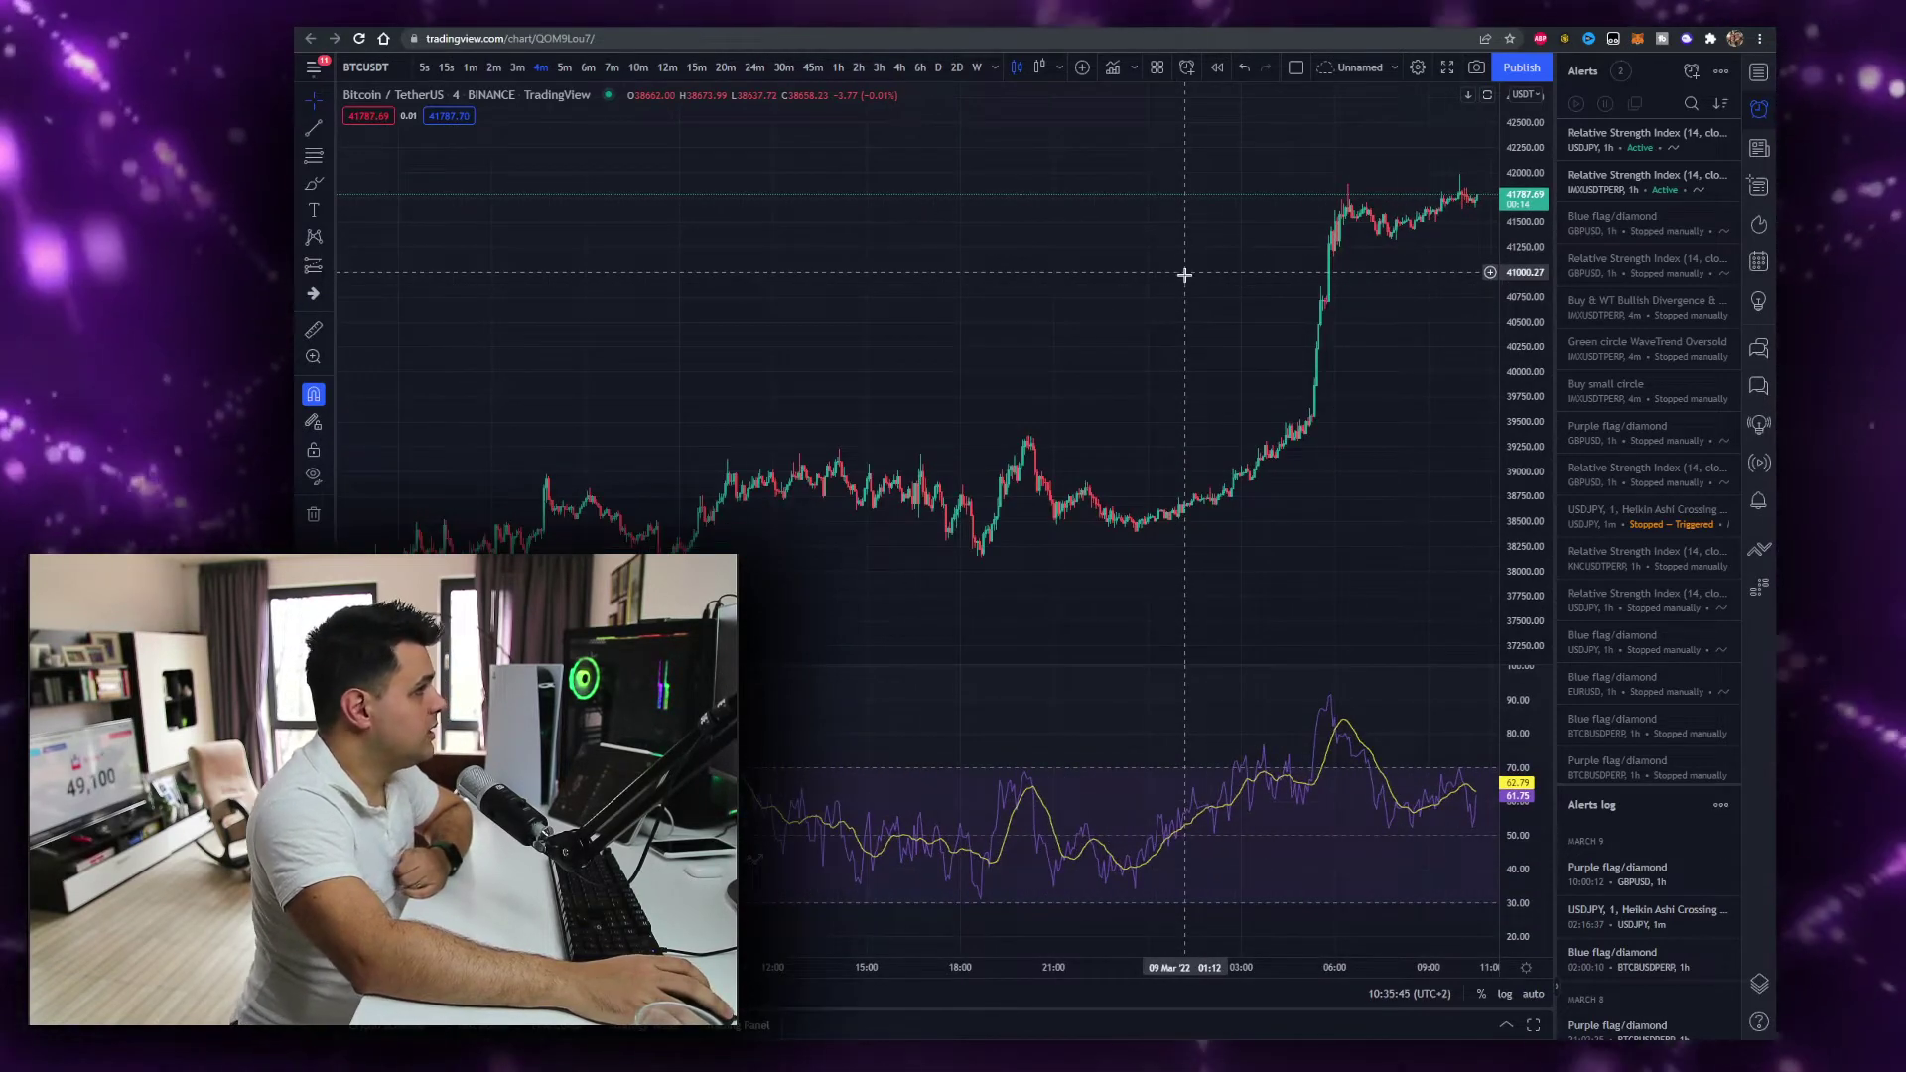
pyautogui.scroll(3, 1184, 274)
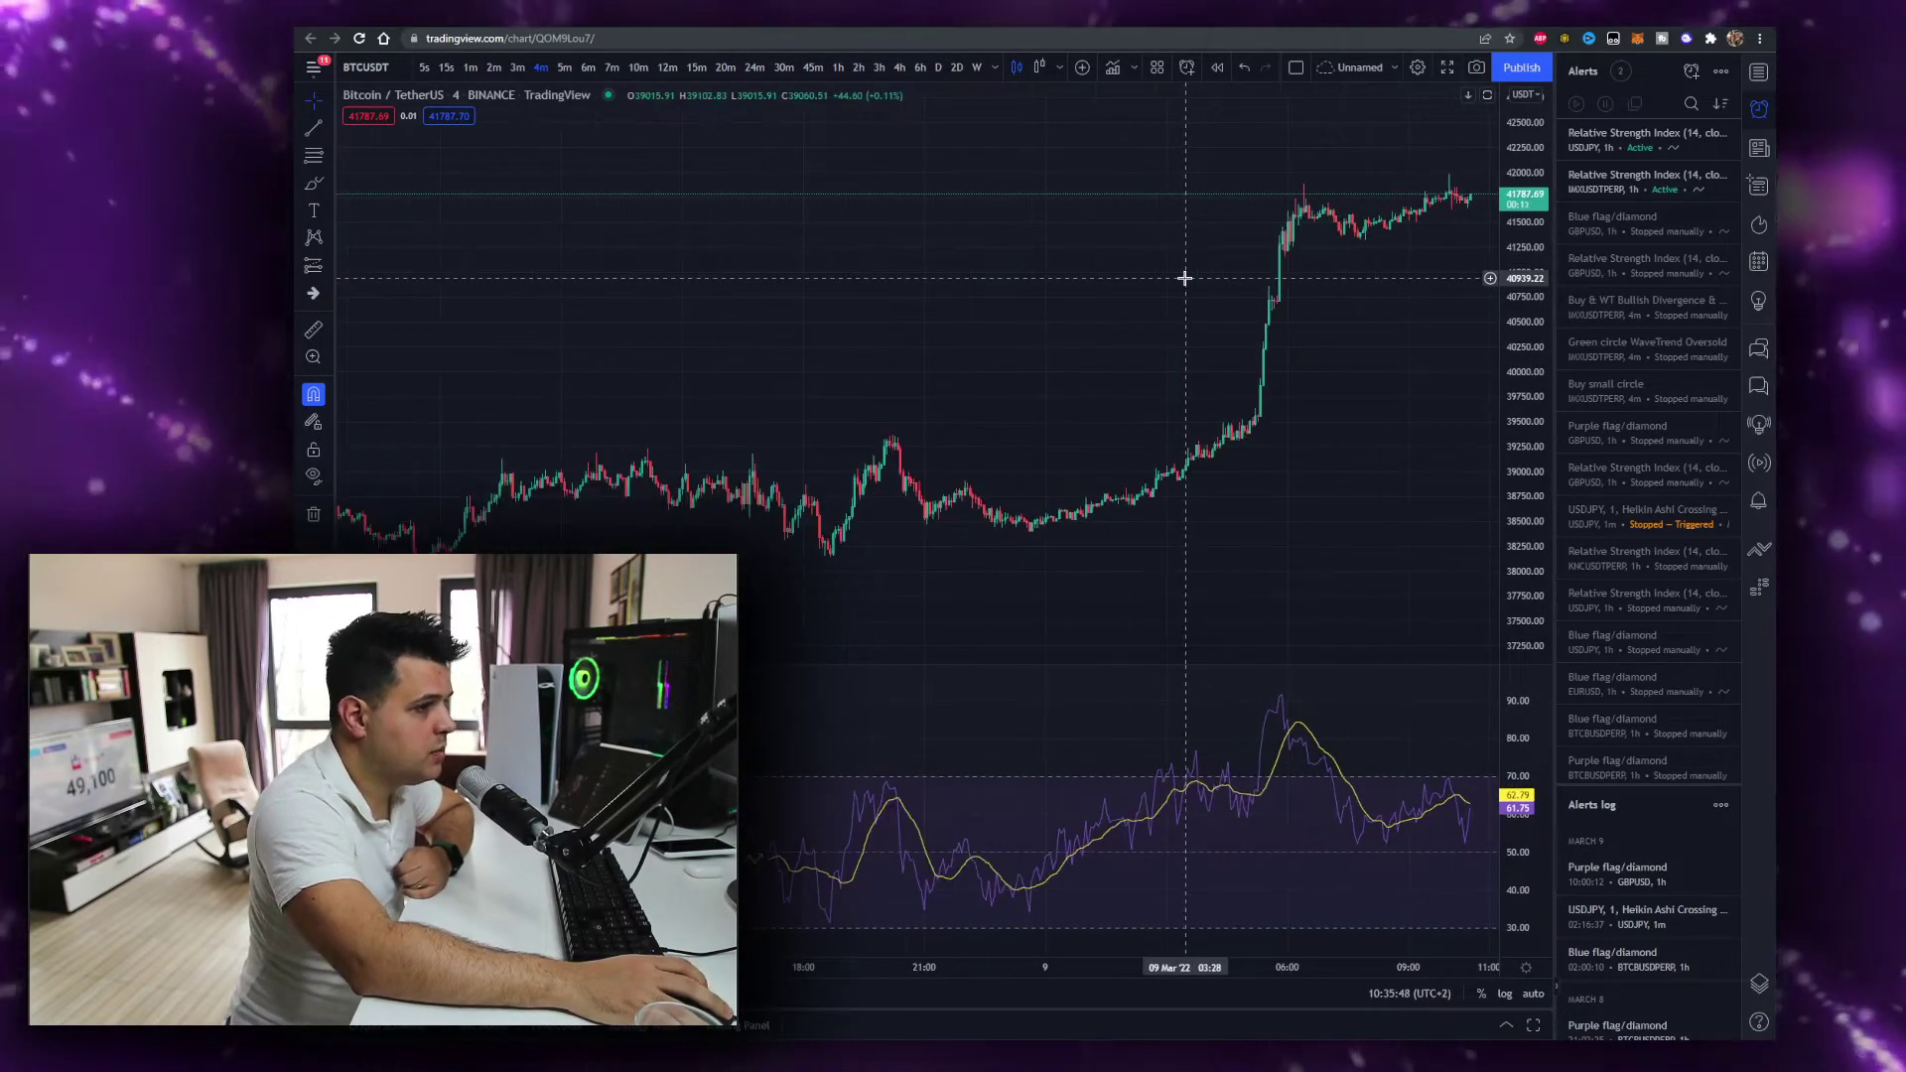
pyautogui.scroll(3, 1182, 276)
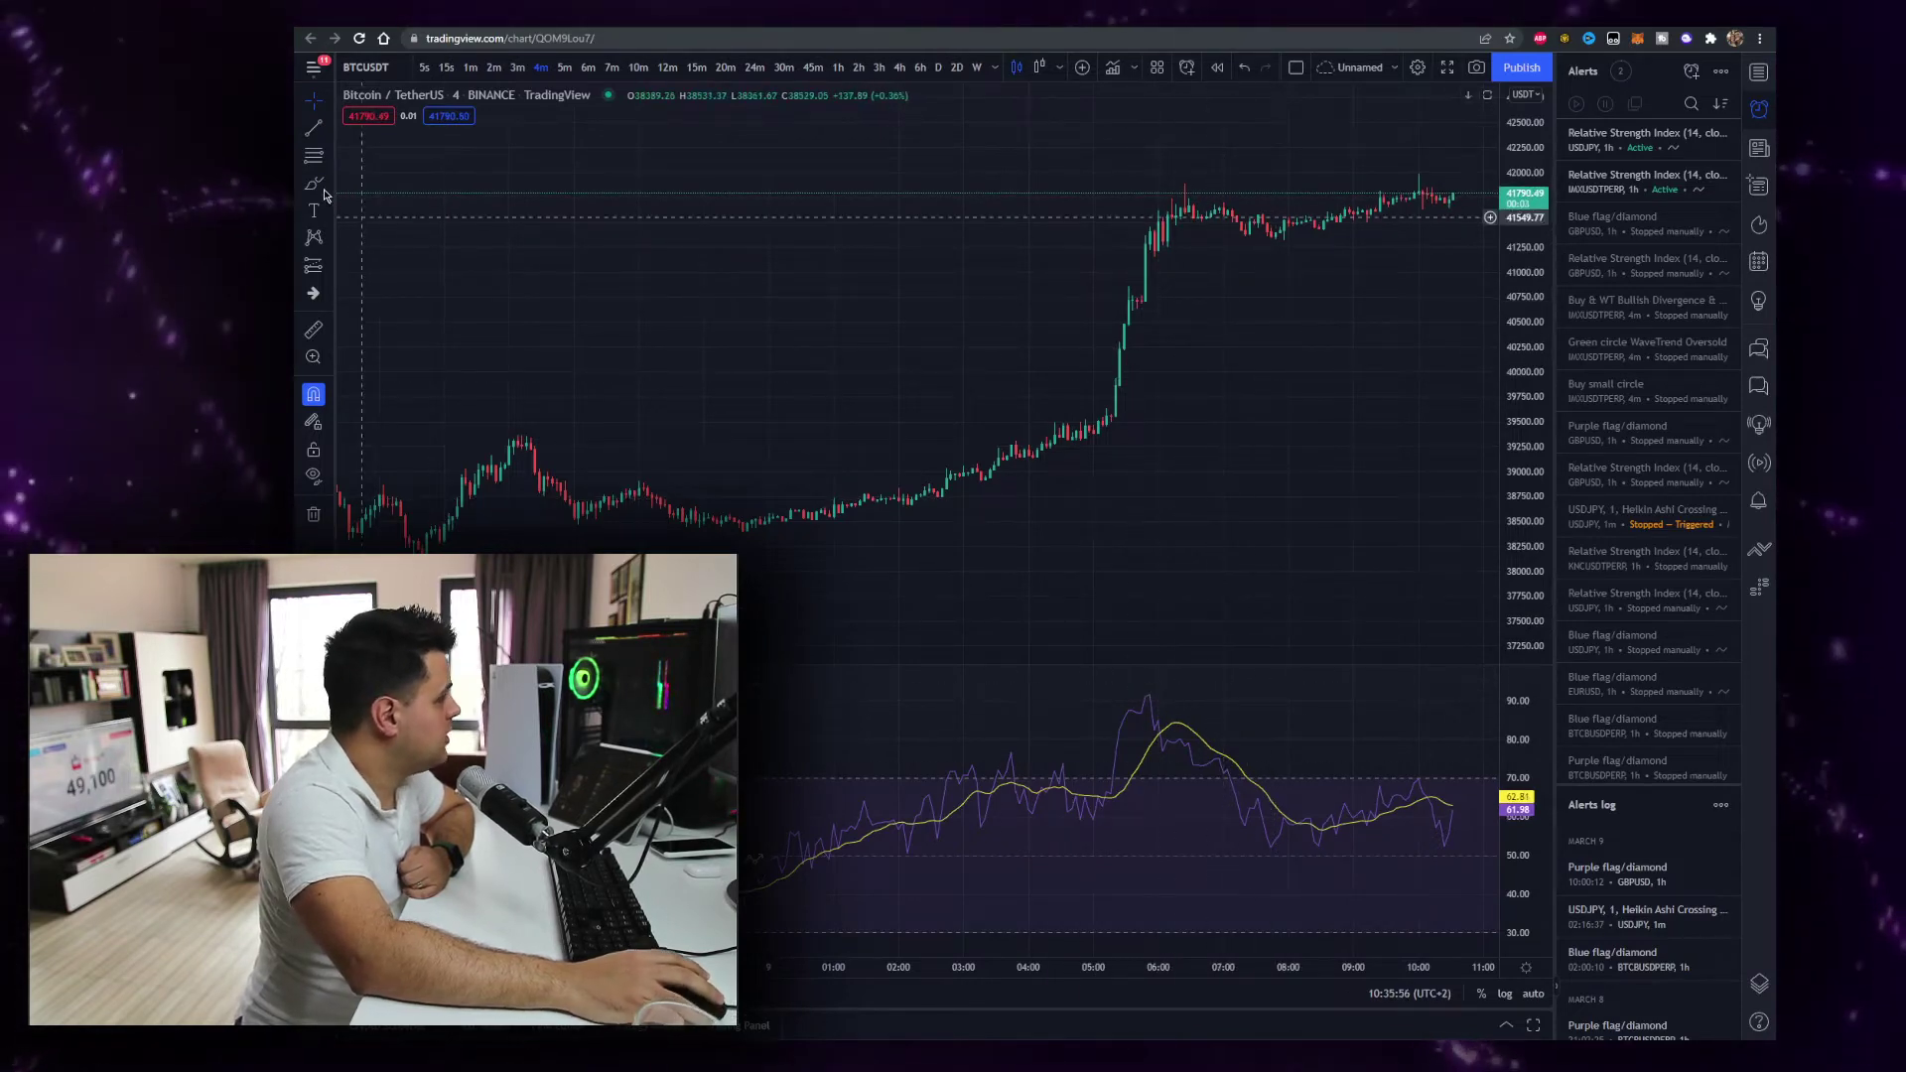
pyautogui.click(1145, 693)
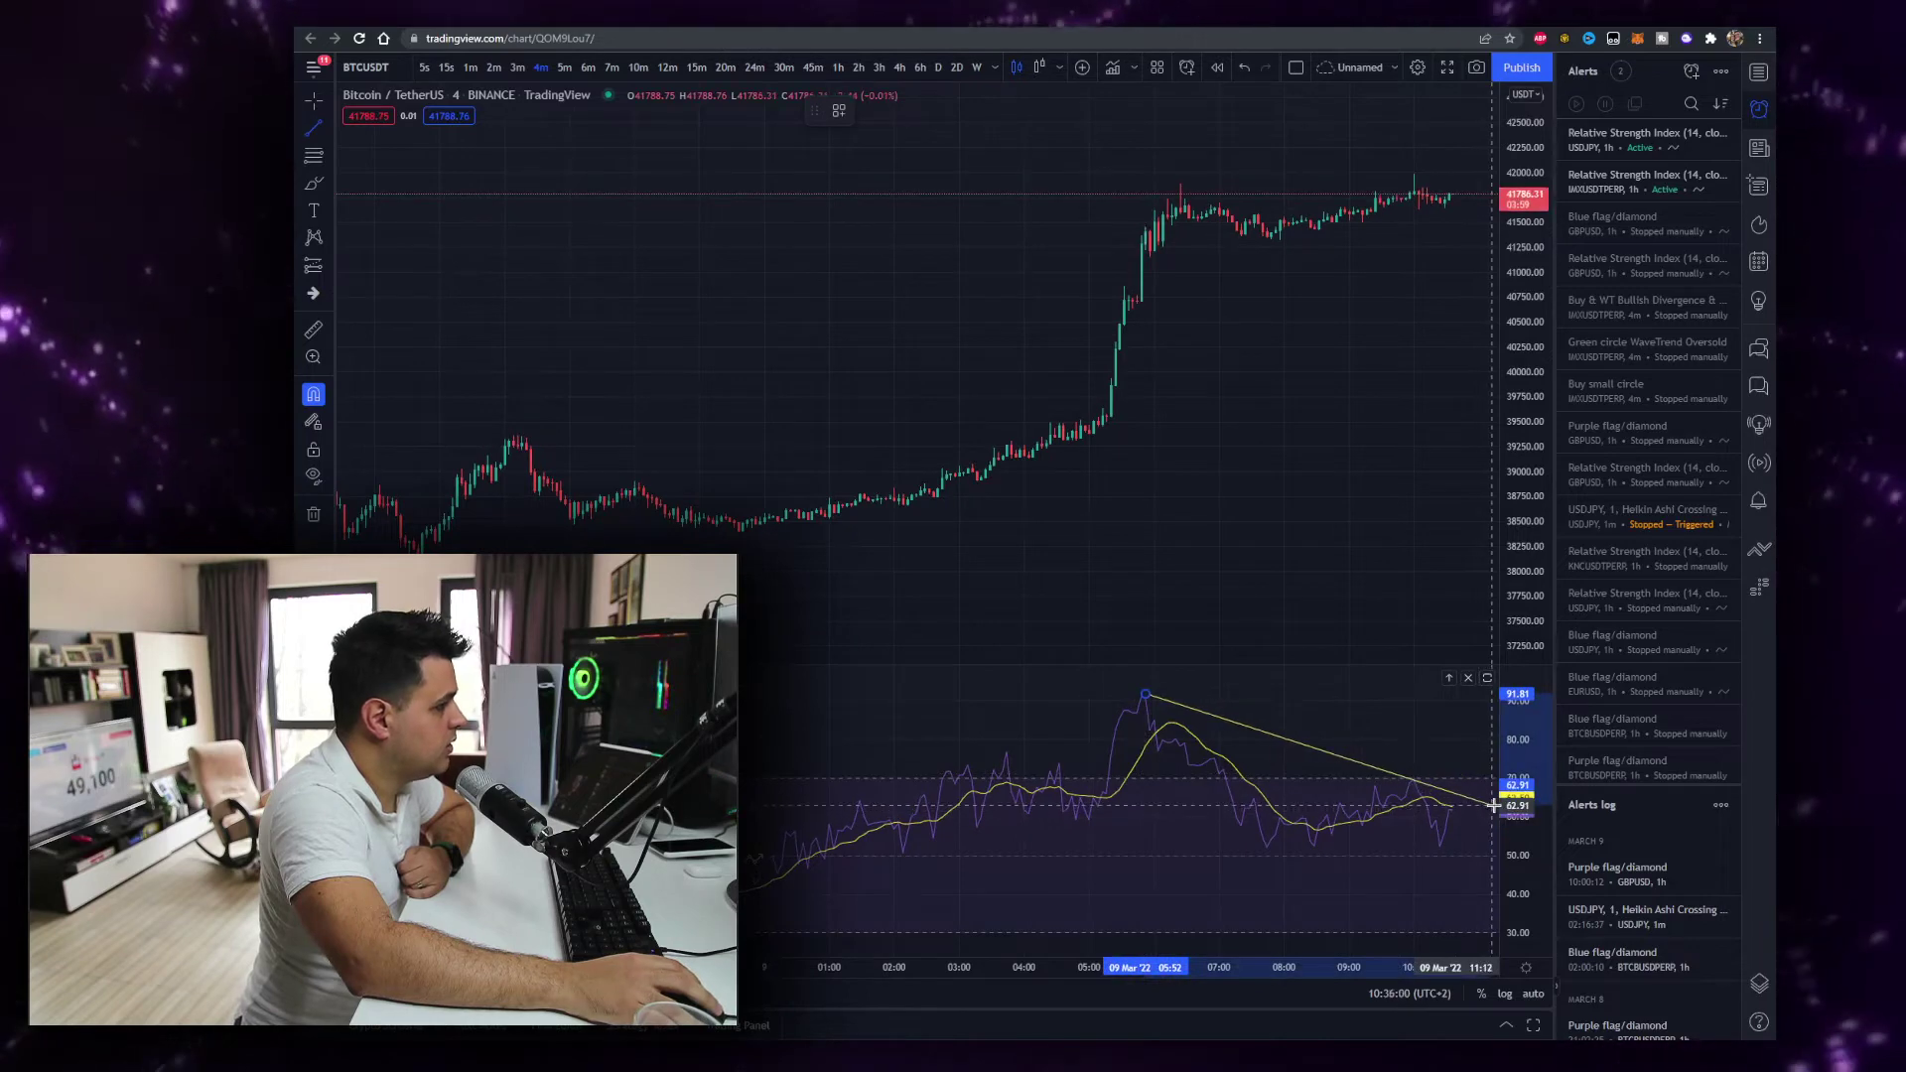
# Draw a rising trend line over the price highs from about 41,884 at 06:24 to about 42,053 at 10:56 on 9 March
pyautogui.click(319, 132)
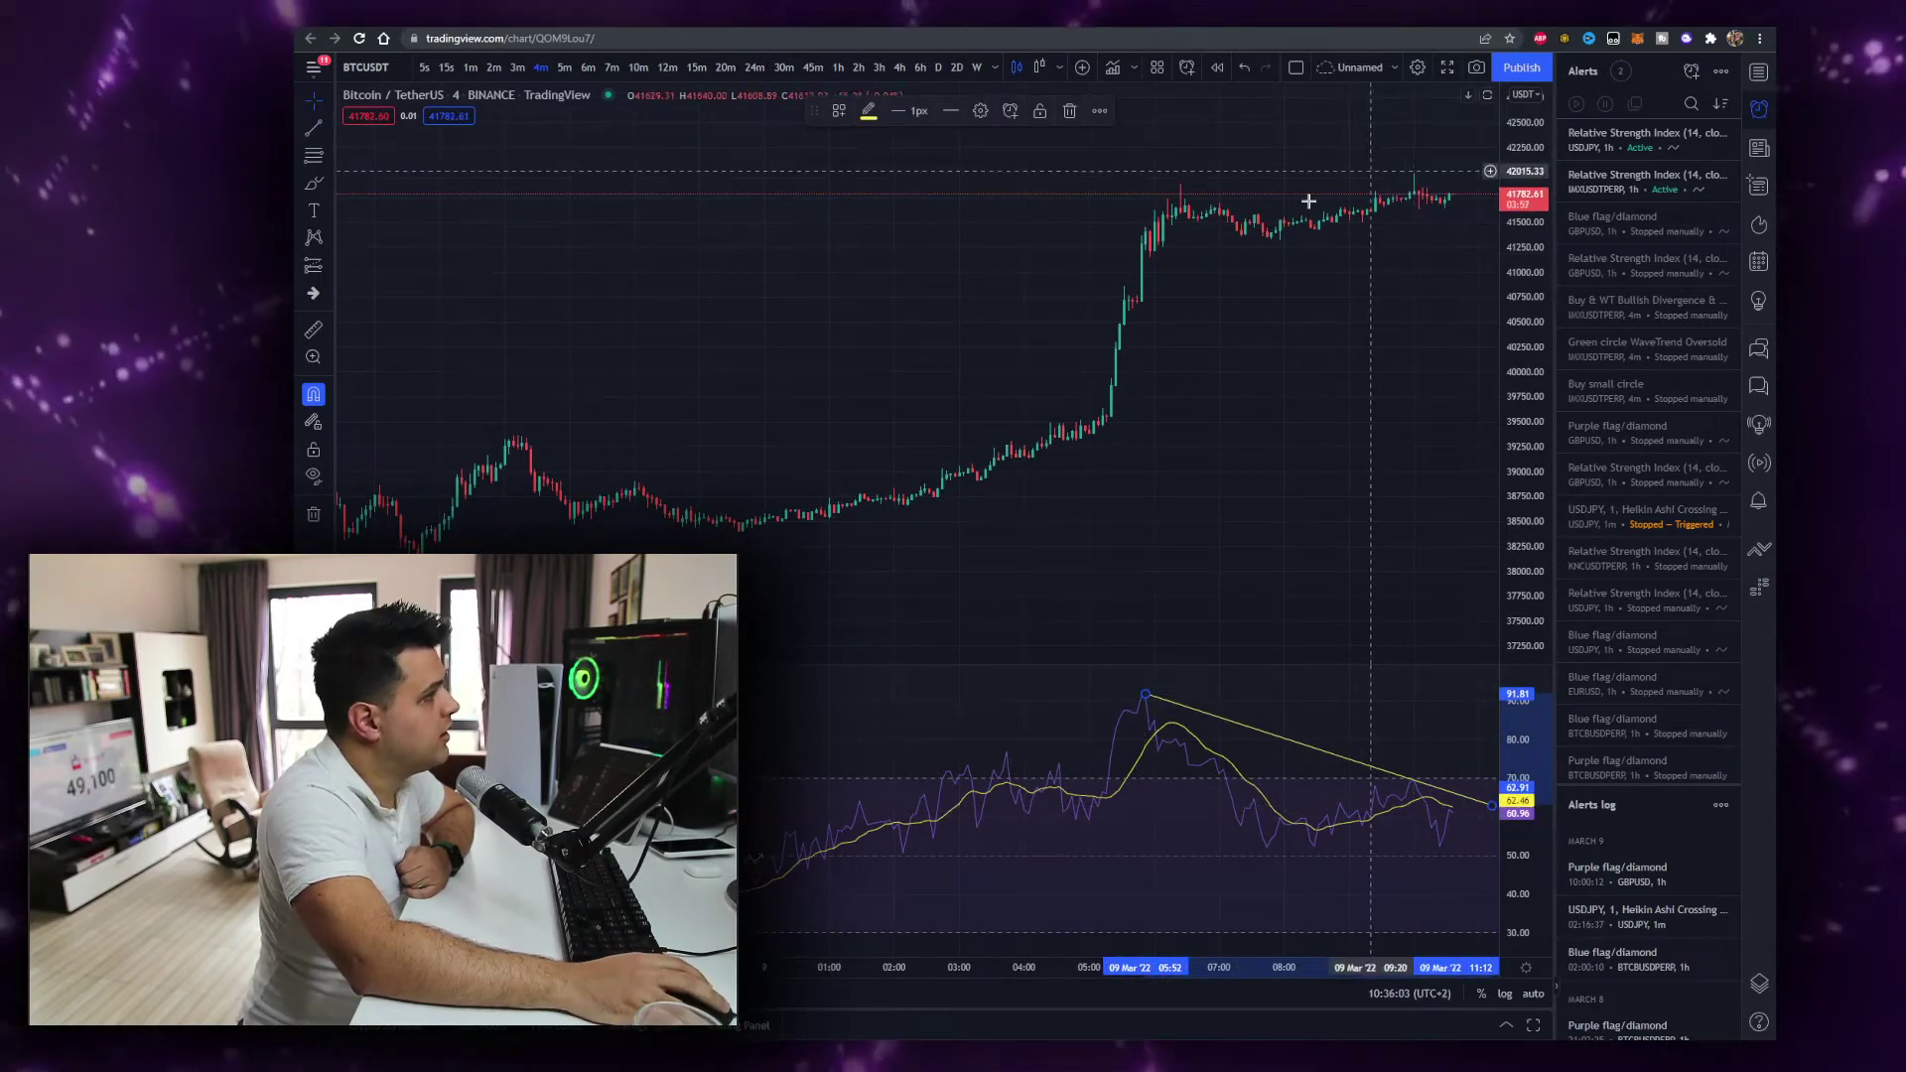
pyautogui.click(1179, 184)
pyautogui.click(1472, 164)
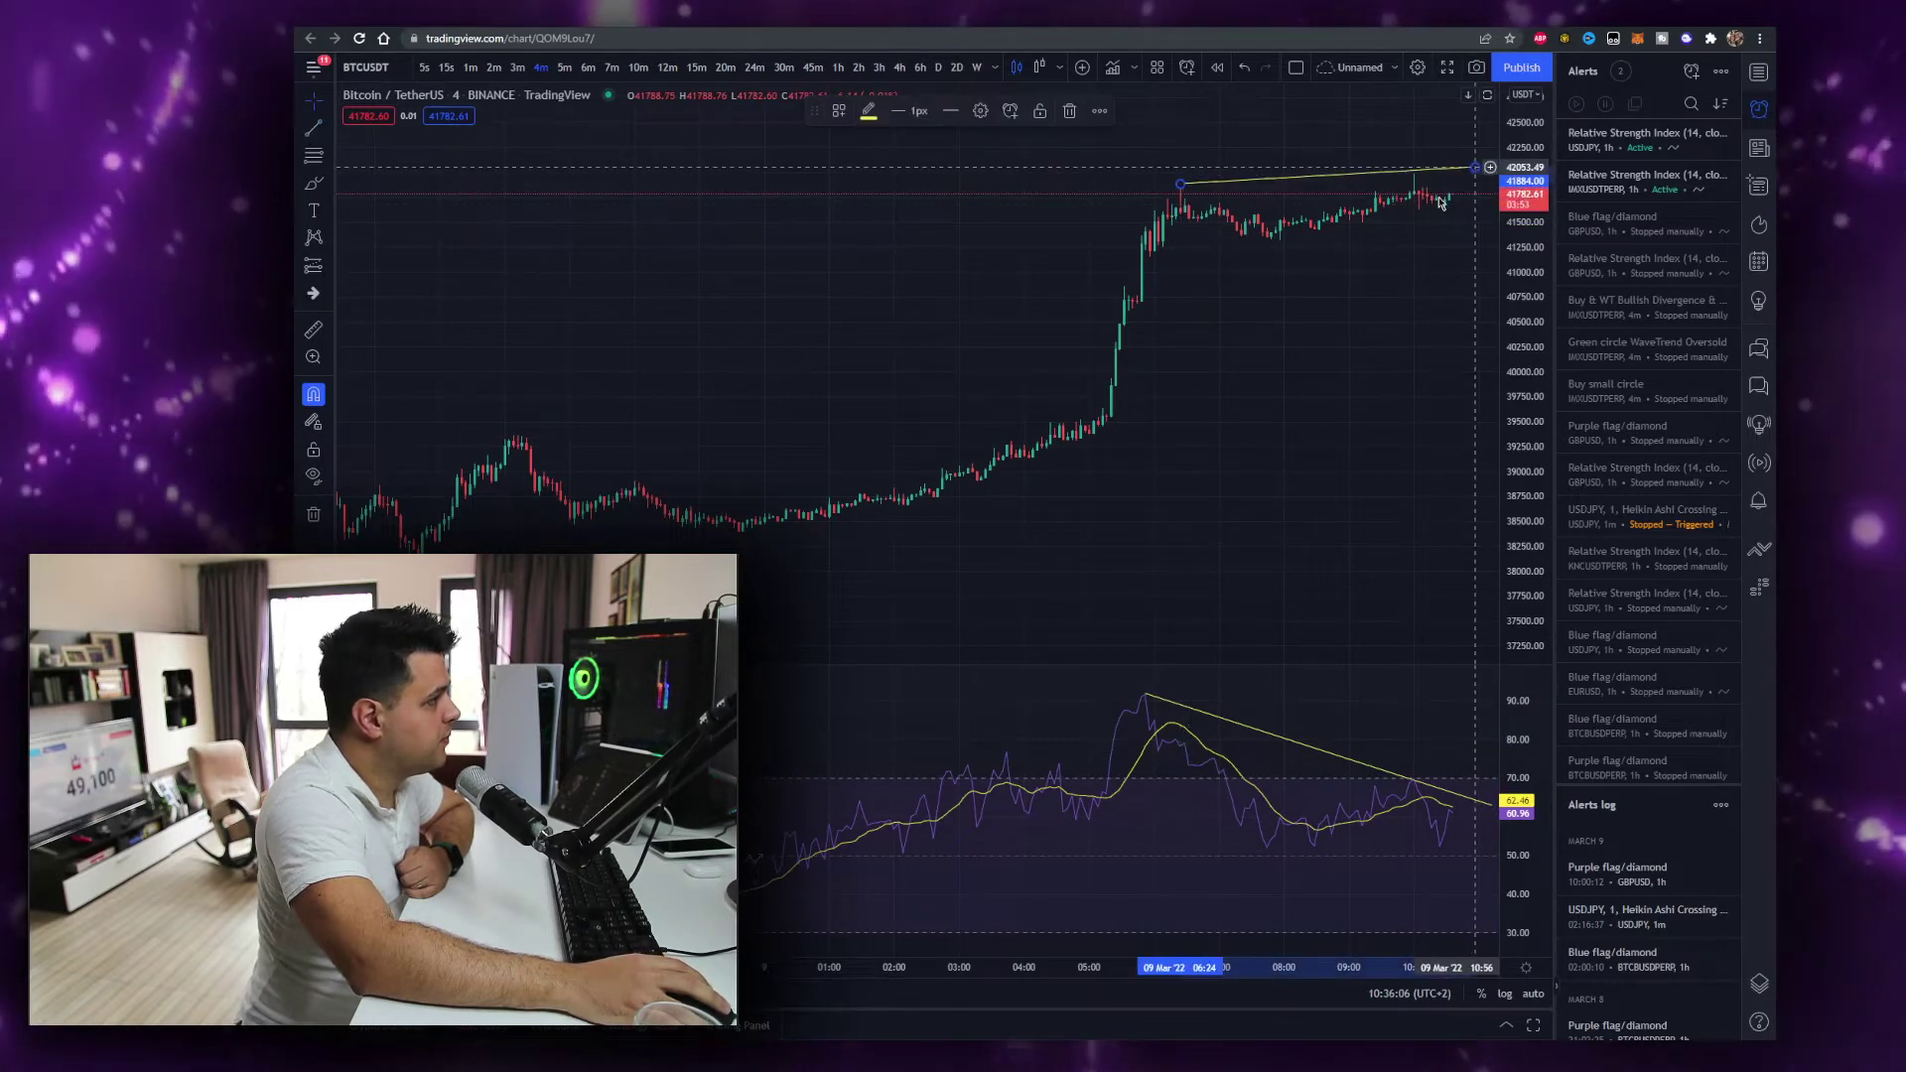
# Look back through the earlier BTCUSDT price and RSI history to 5 March for another divergence
pyautogui.moveTo(1410, 285); pyautogui.dragTo(1290, 266)
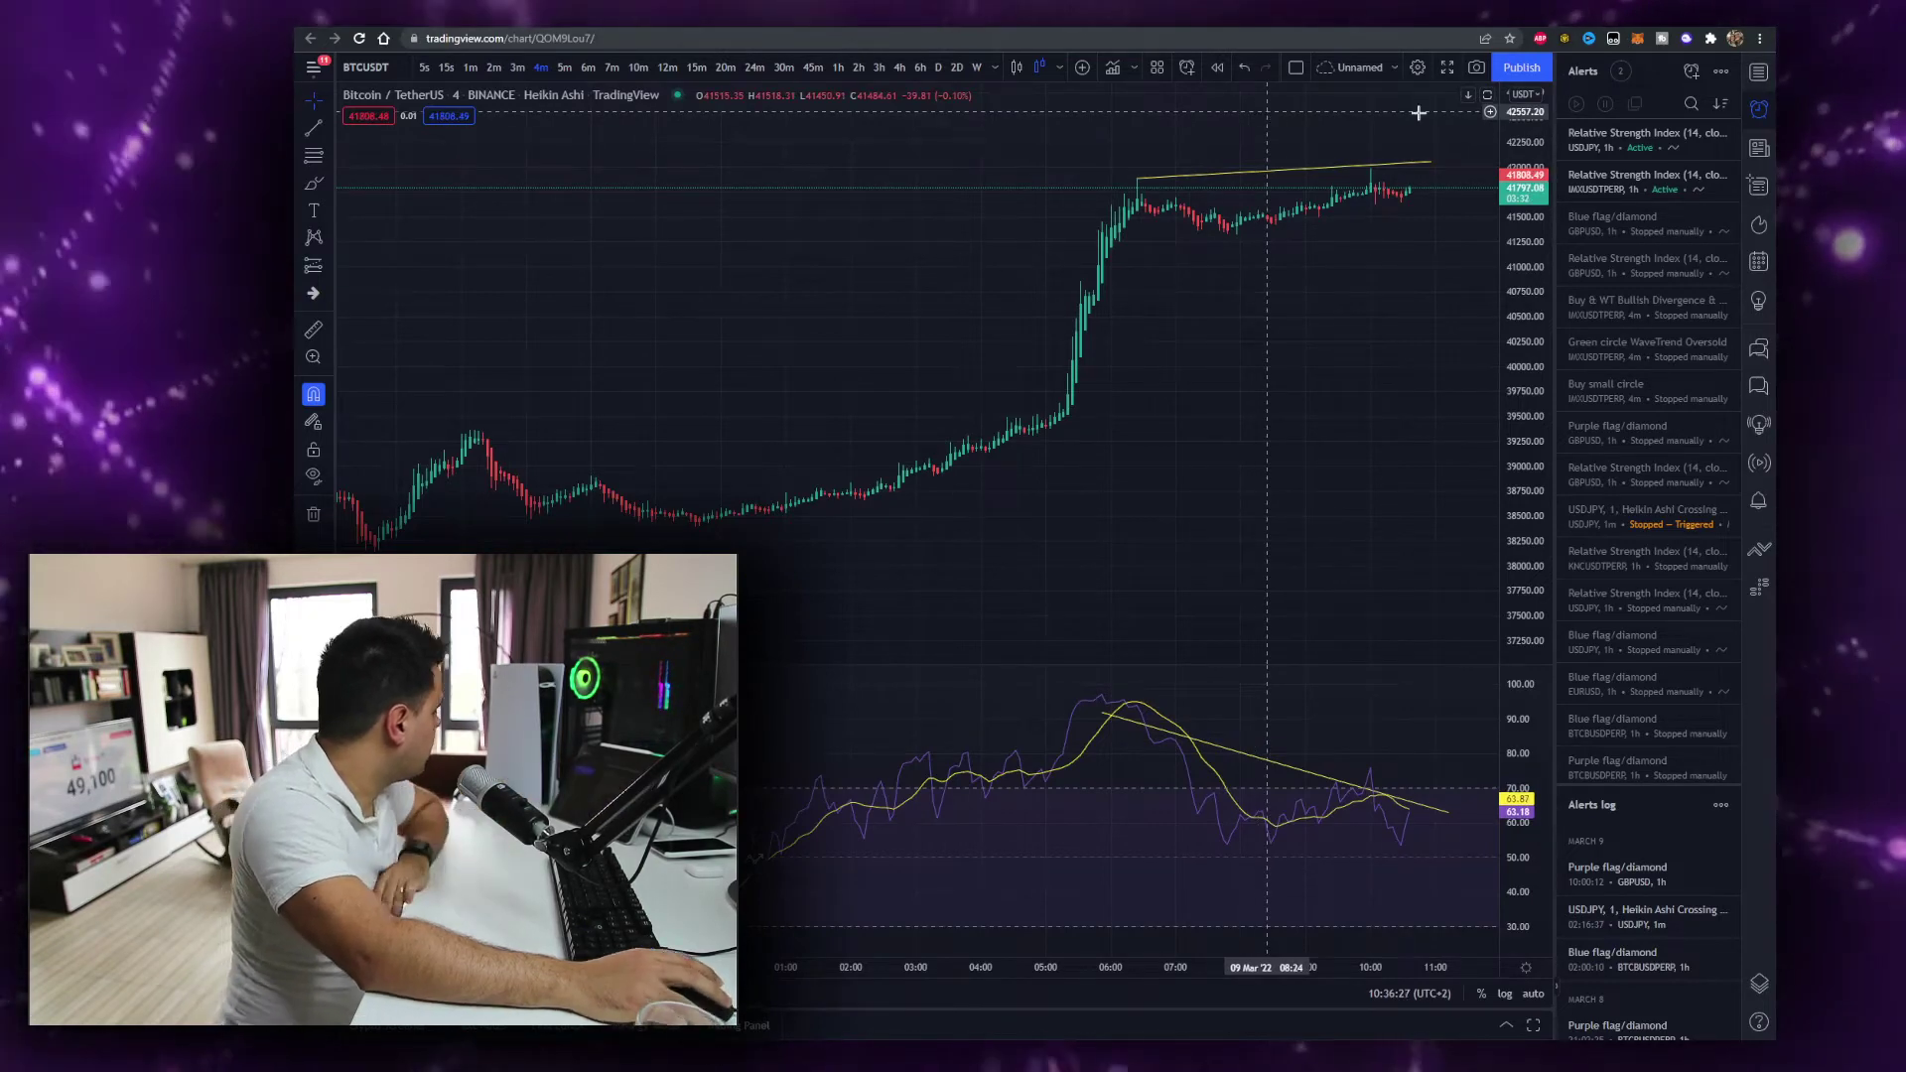
pyautogui.scroll(-5, 992, 411)
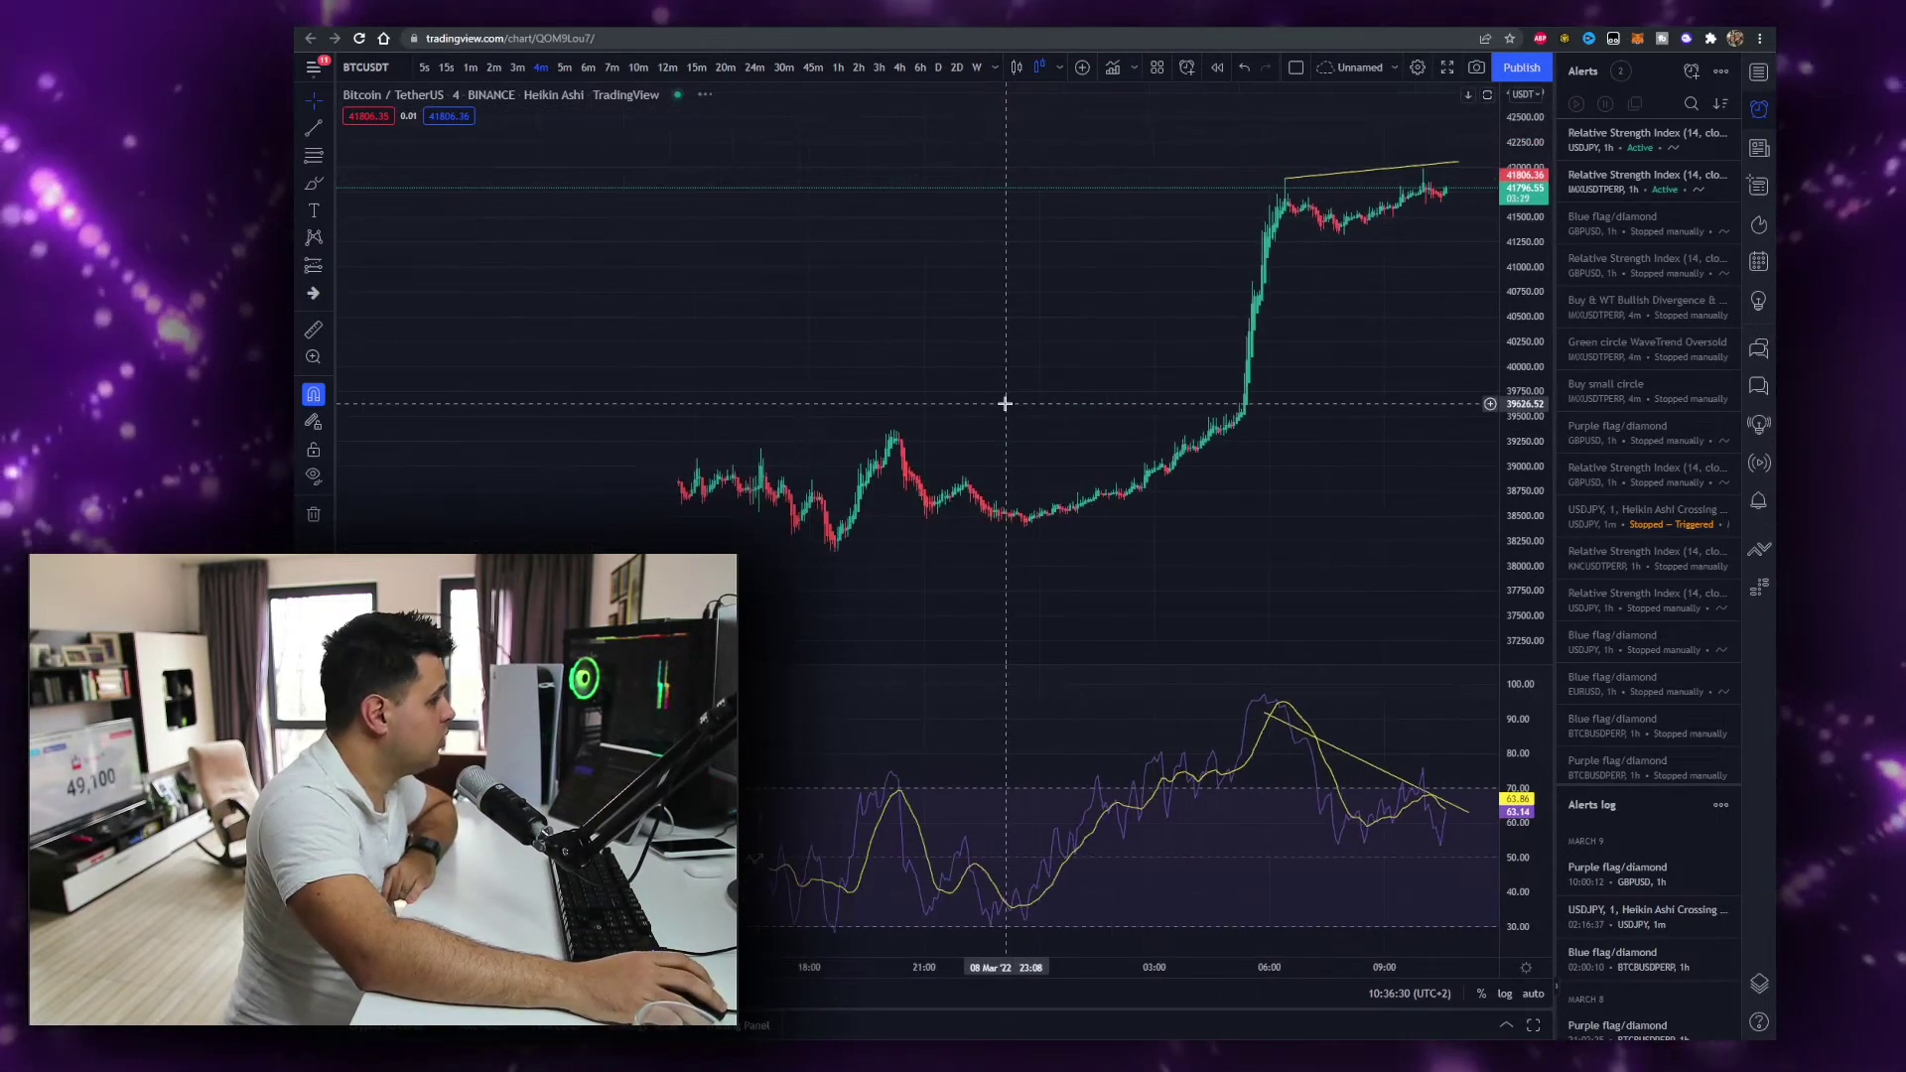
pyautogui.moveTo(1118, 348); pyautogui.dragTo(1357, 281)
pyautogui.scroll(-6, 904, 332)
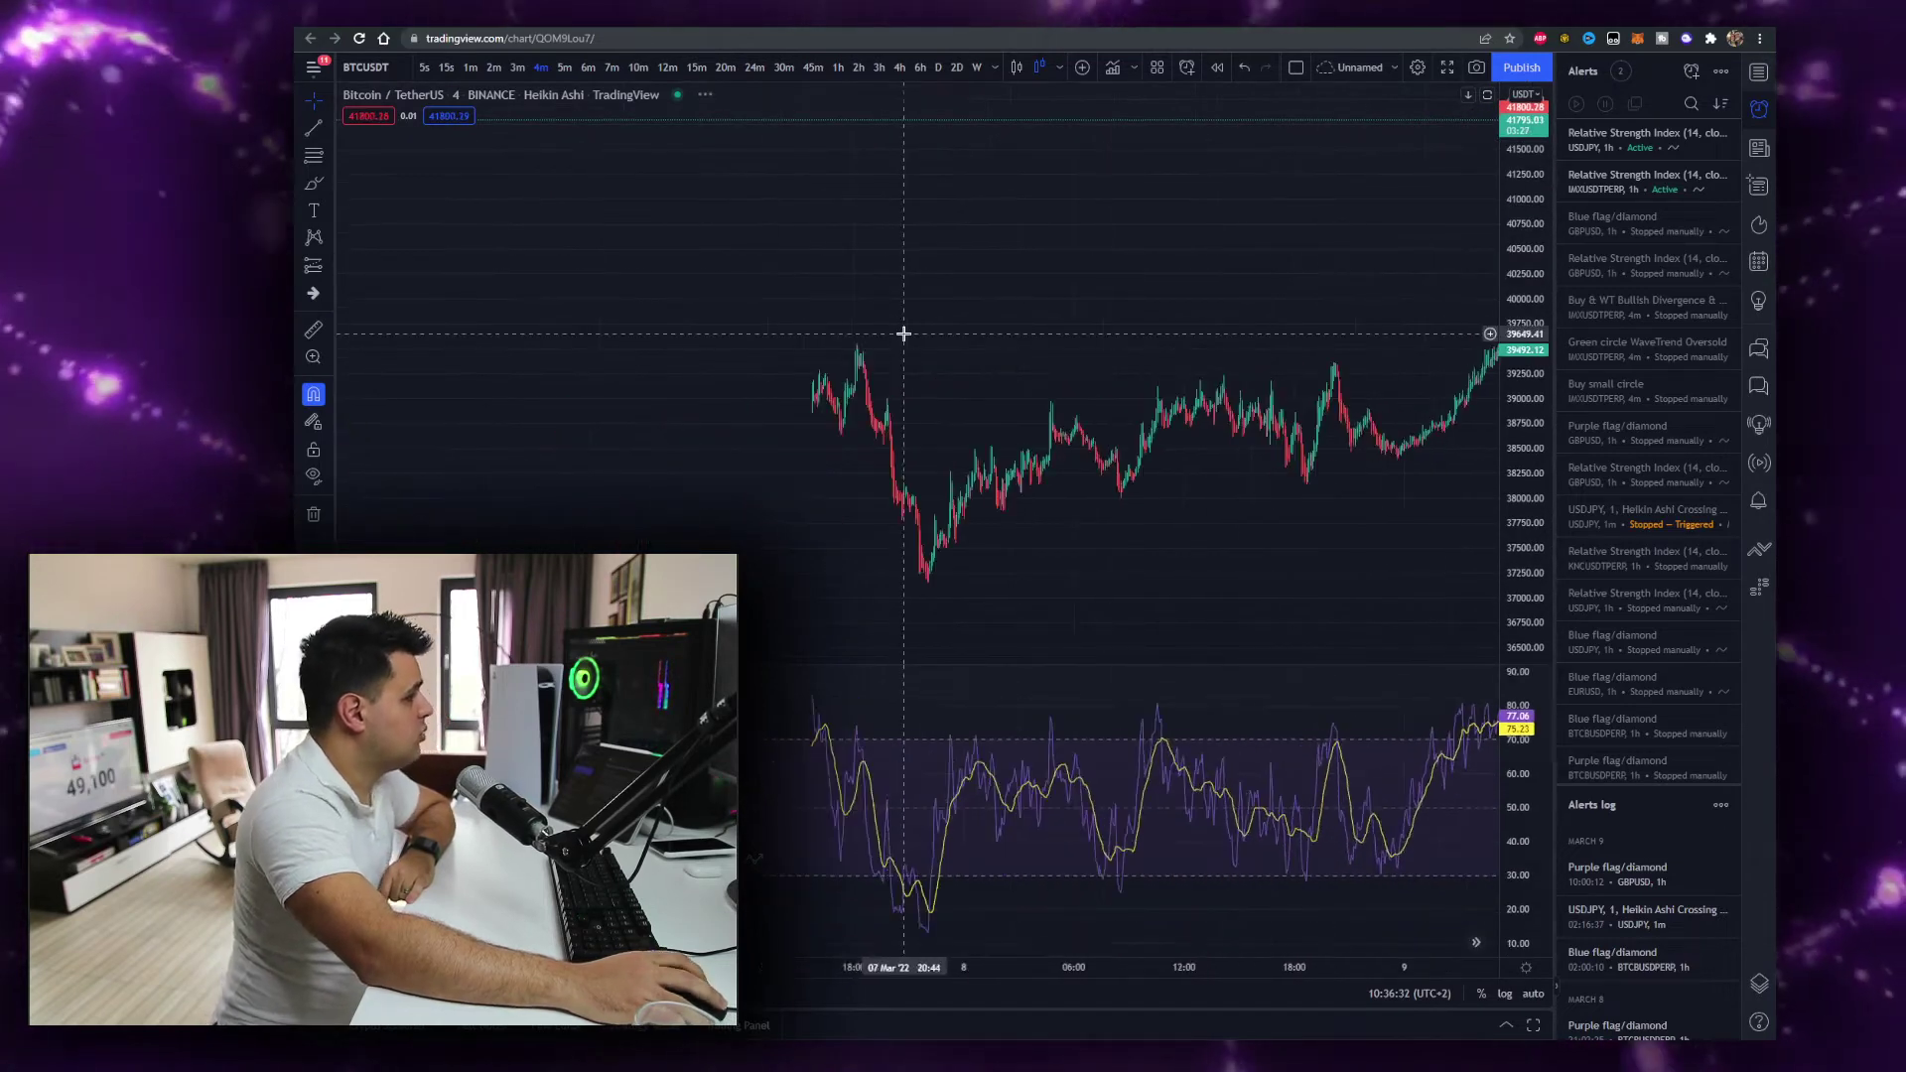
pyautogui.moveTo(916, 297); pyautogui.dragTo(1046, 226)
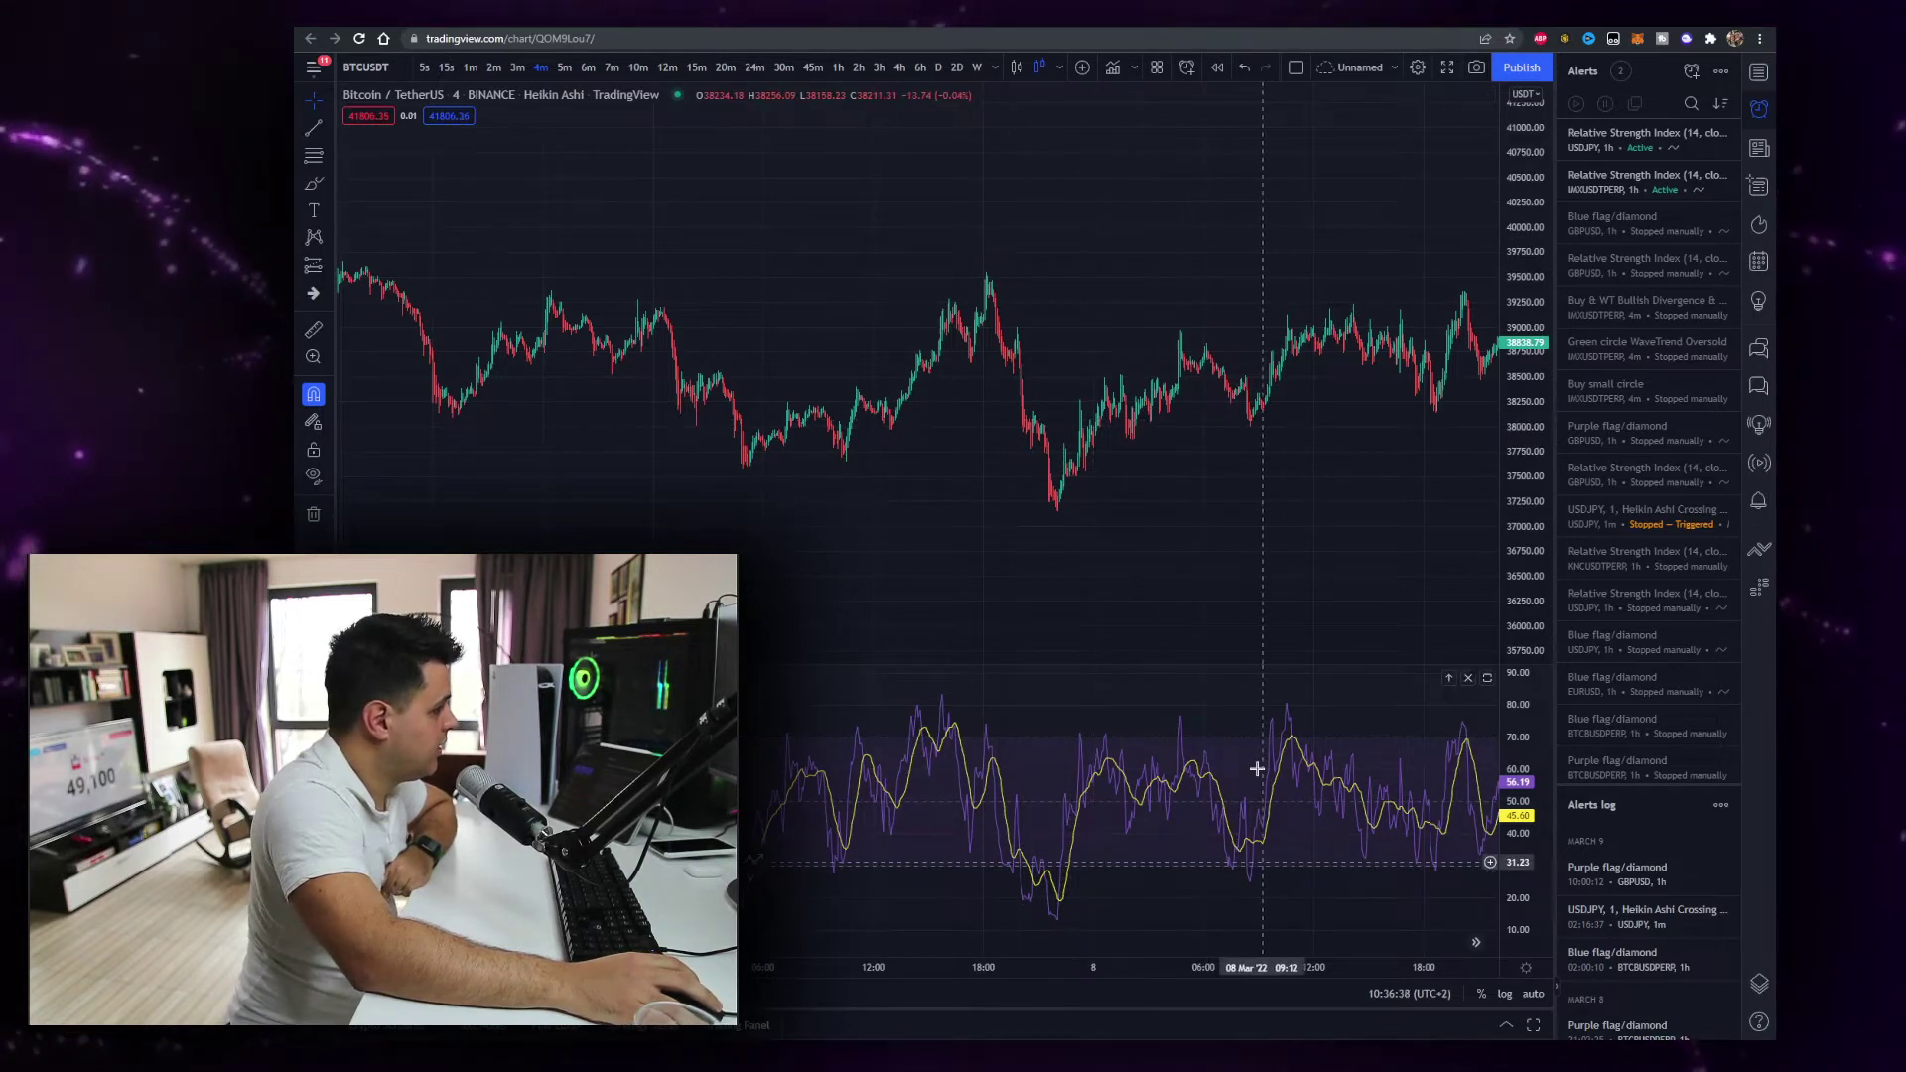
pyautogui.moveTo(904, 449); pyautogui.dragTo(1131, 495)
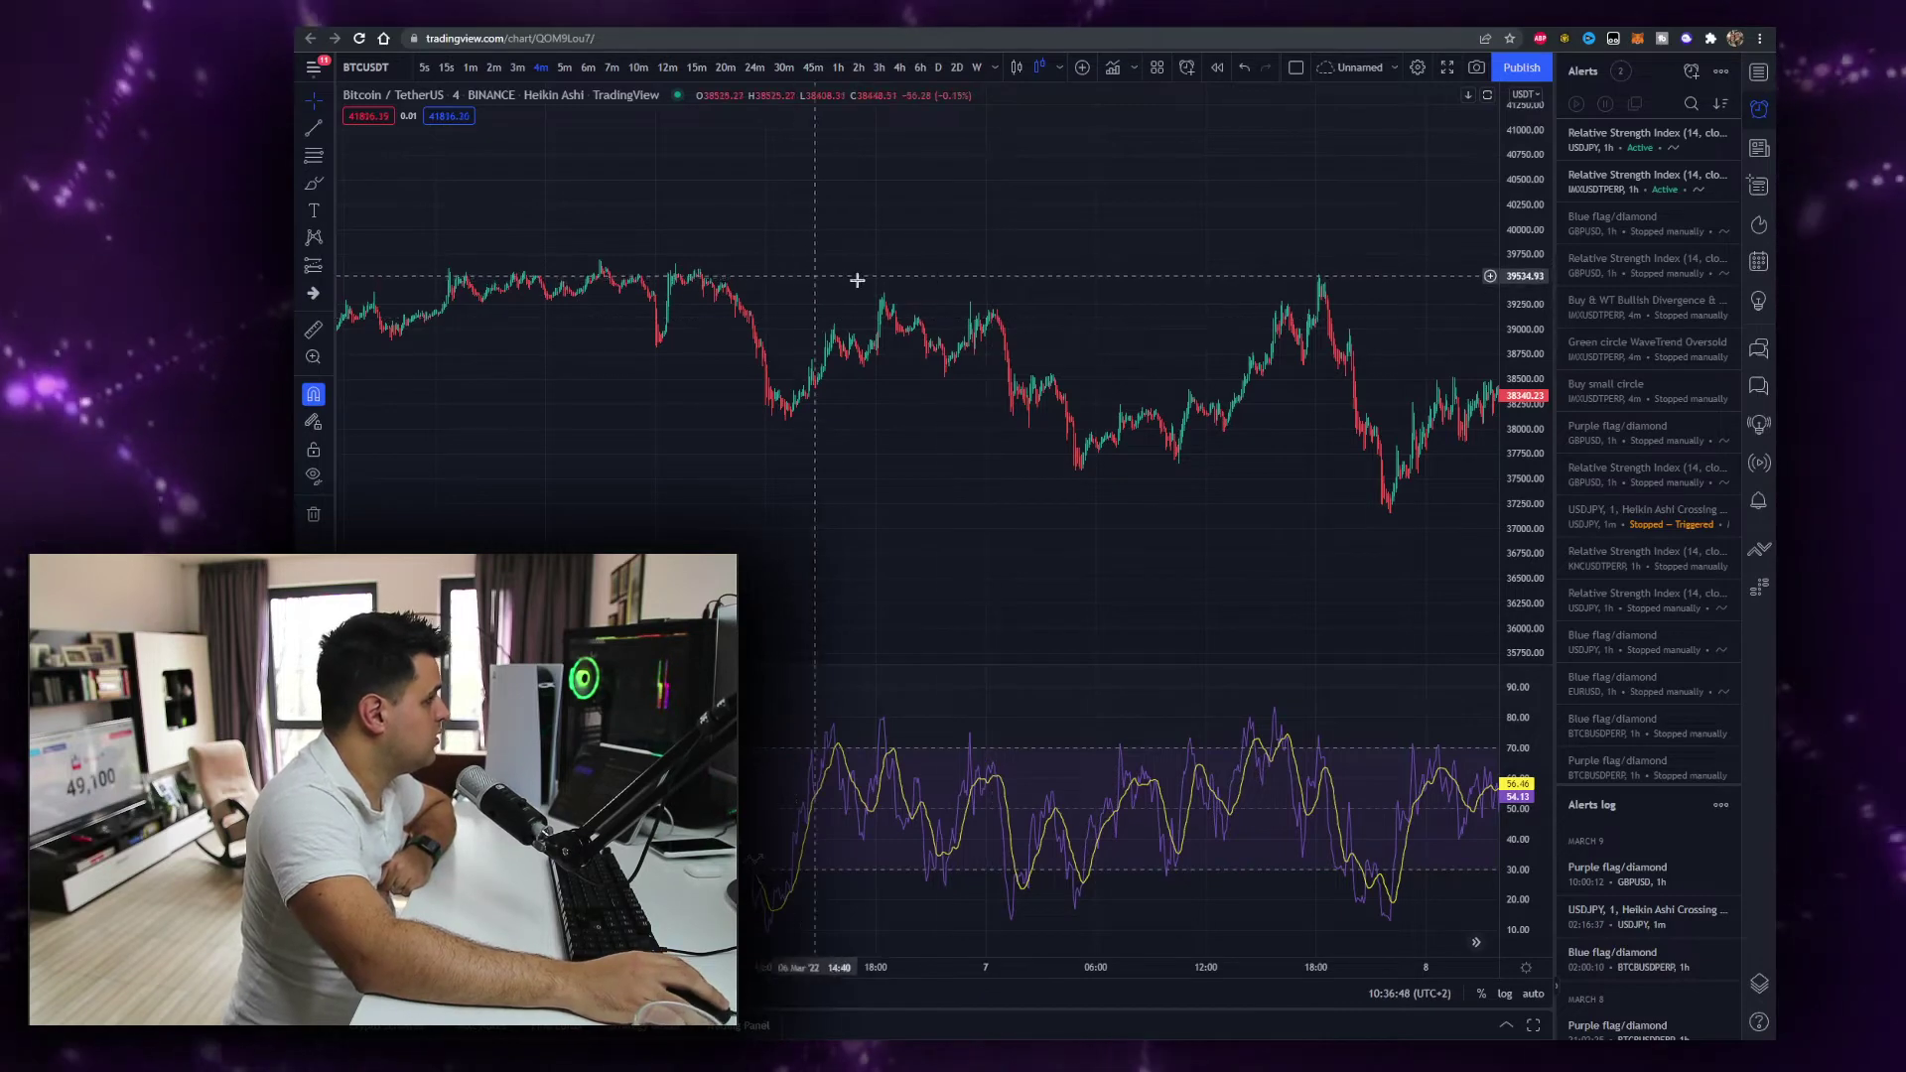
pyautogui.moveTo(948, 278); pyautogui.dragTo(1367, 277)
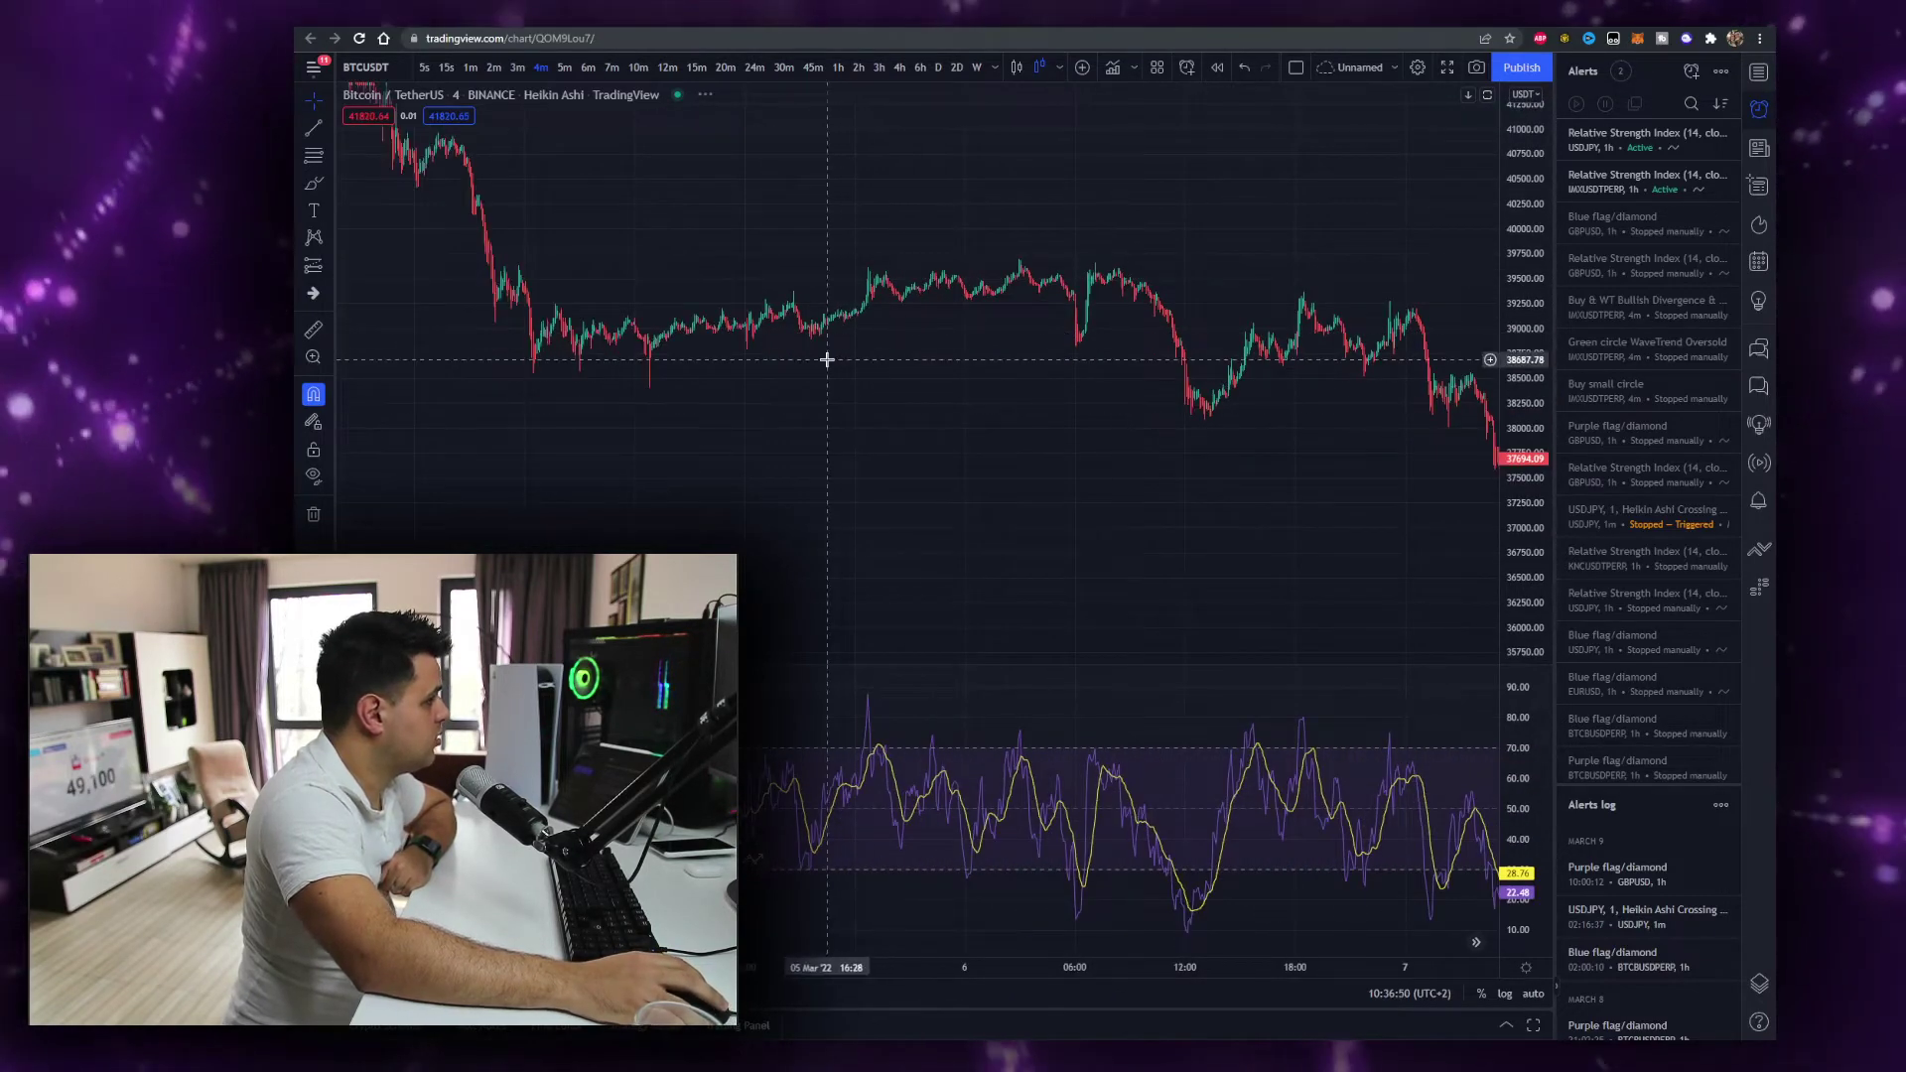
pyautogui.hscroll(-3, 1212, 341)
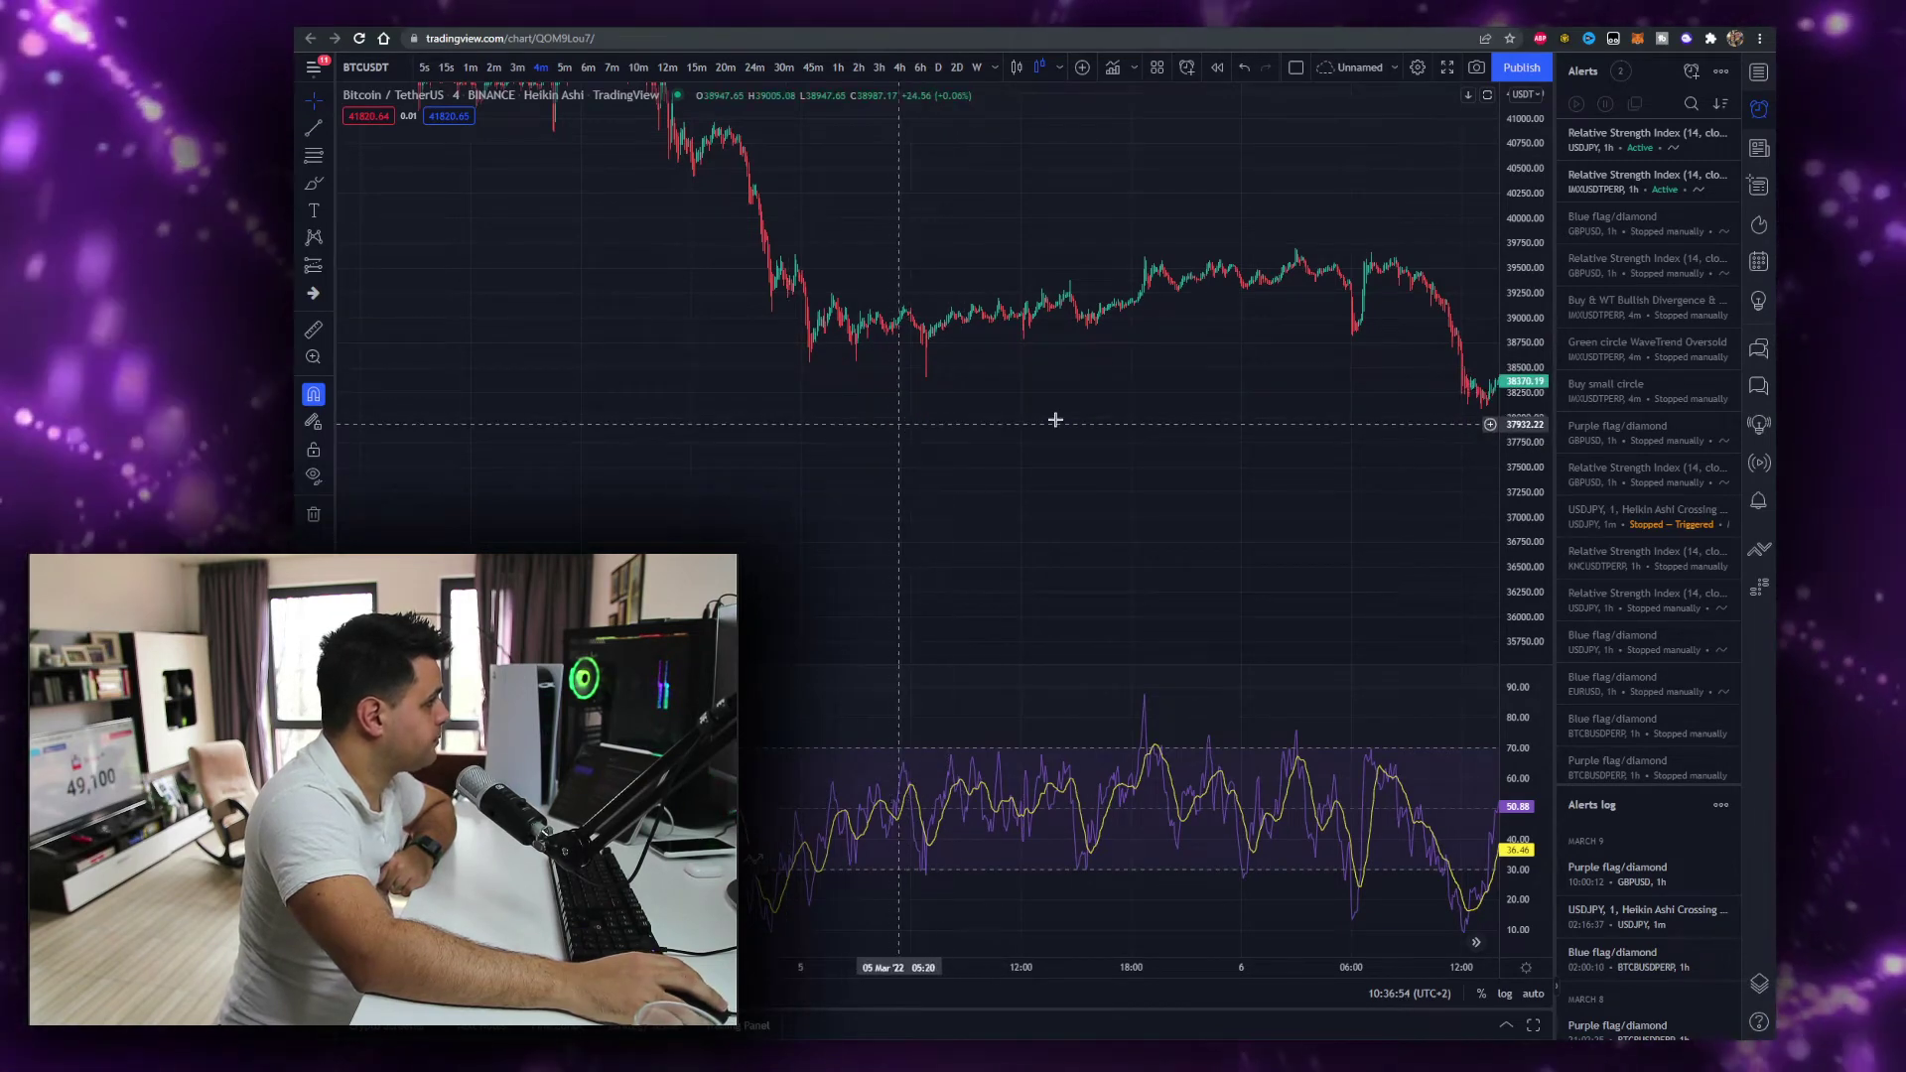
pyautogui.hscroll(-3, 1055, 420)
# Draw a descending trend line under the price lows of 5 March and a rising one under the corresponding RSI lows
pyautogui.click(310, 130)
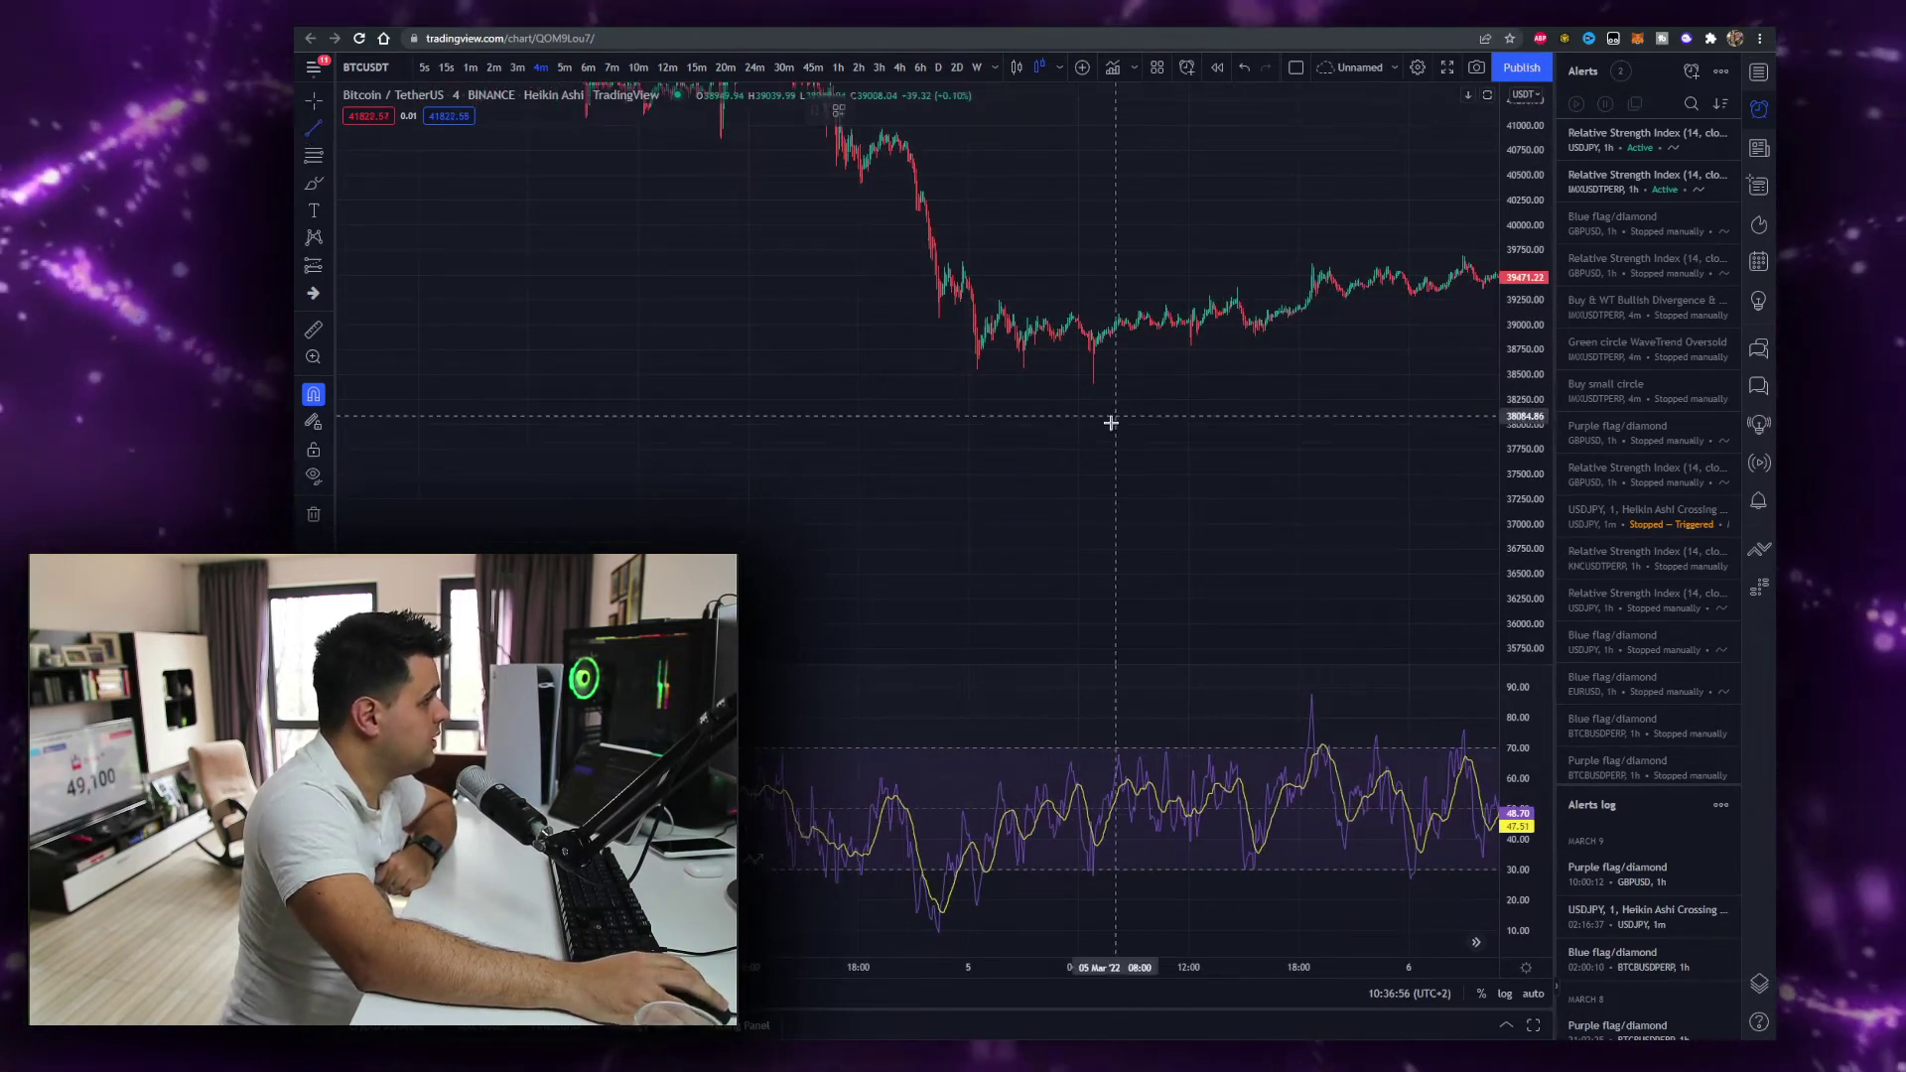
pyautogui.moveTo(994, 377); pyautogui.dragTo(1135, 394)
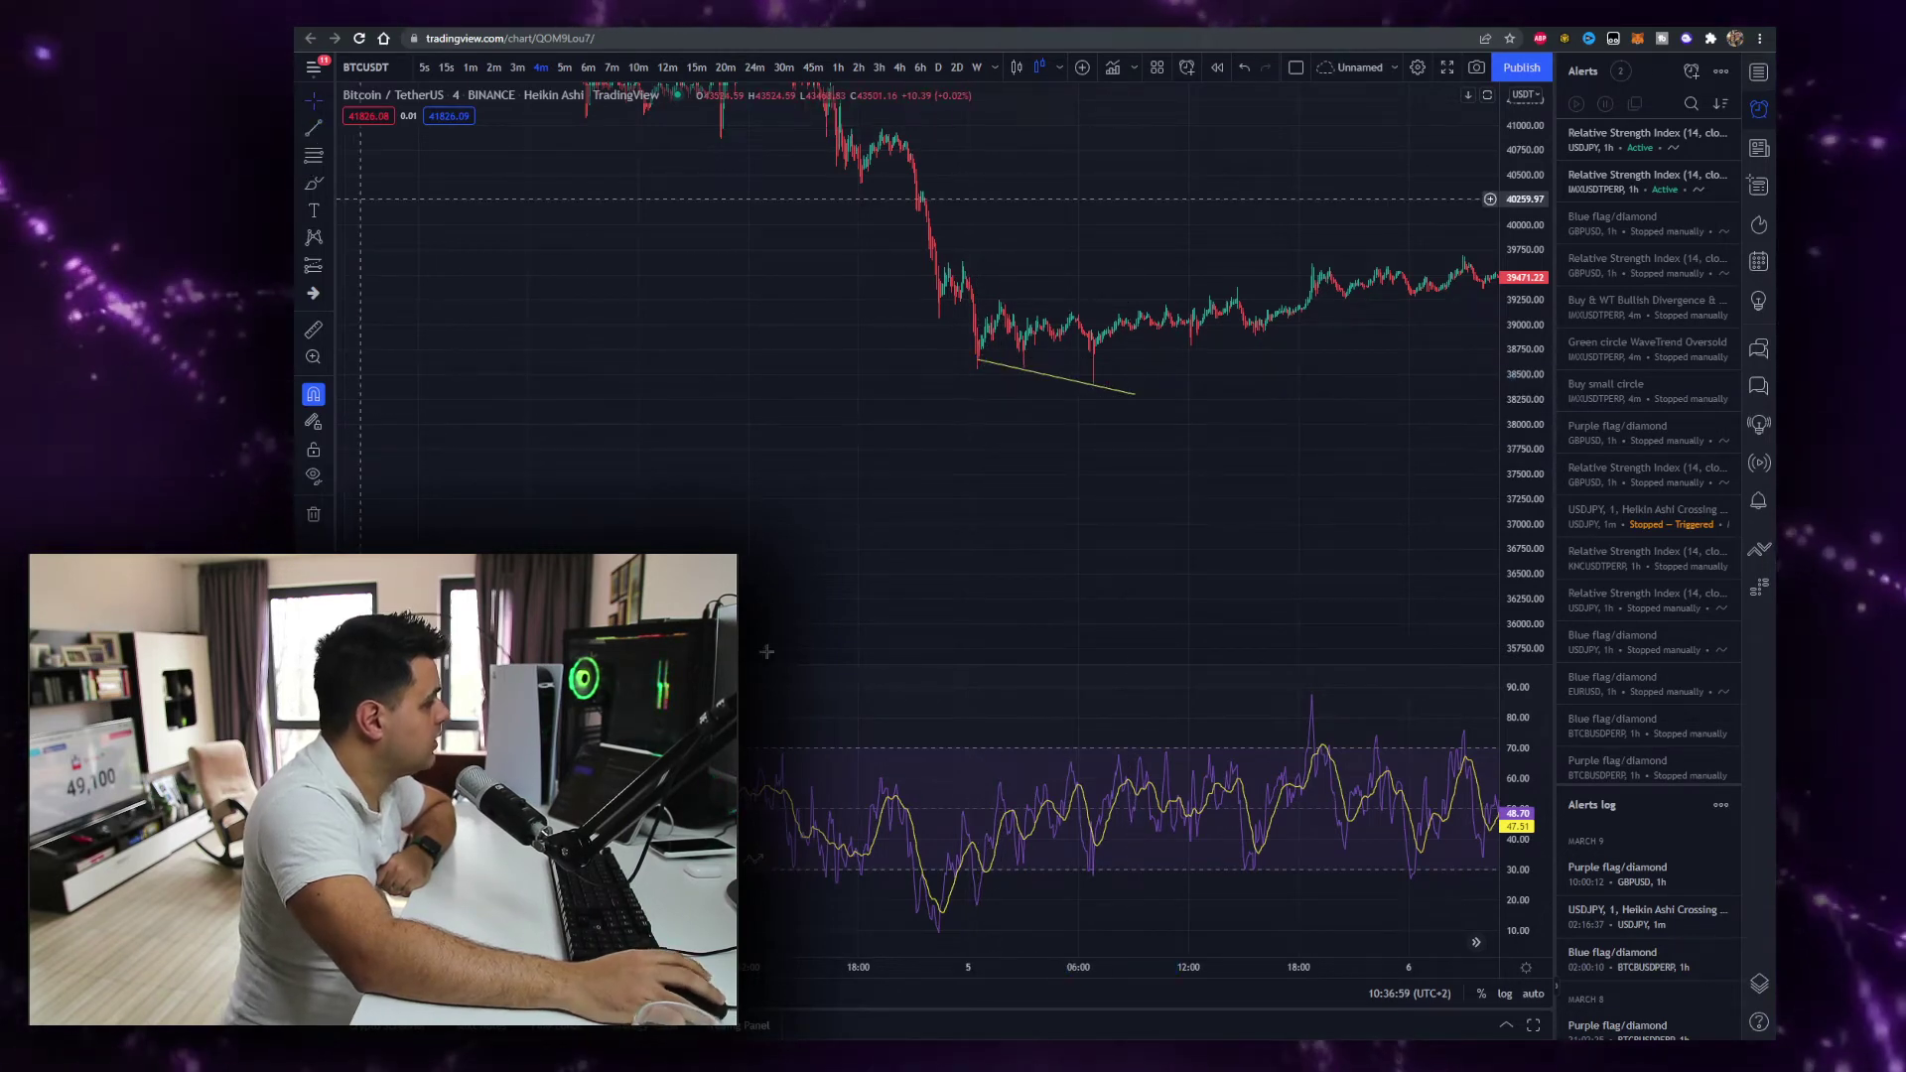
pyautogui.moveTo(940, 925); pyautogui.dragTo(1108, 878)
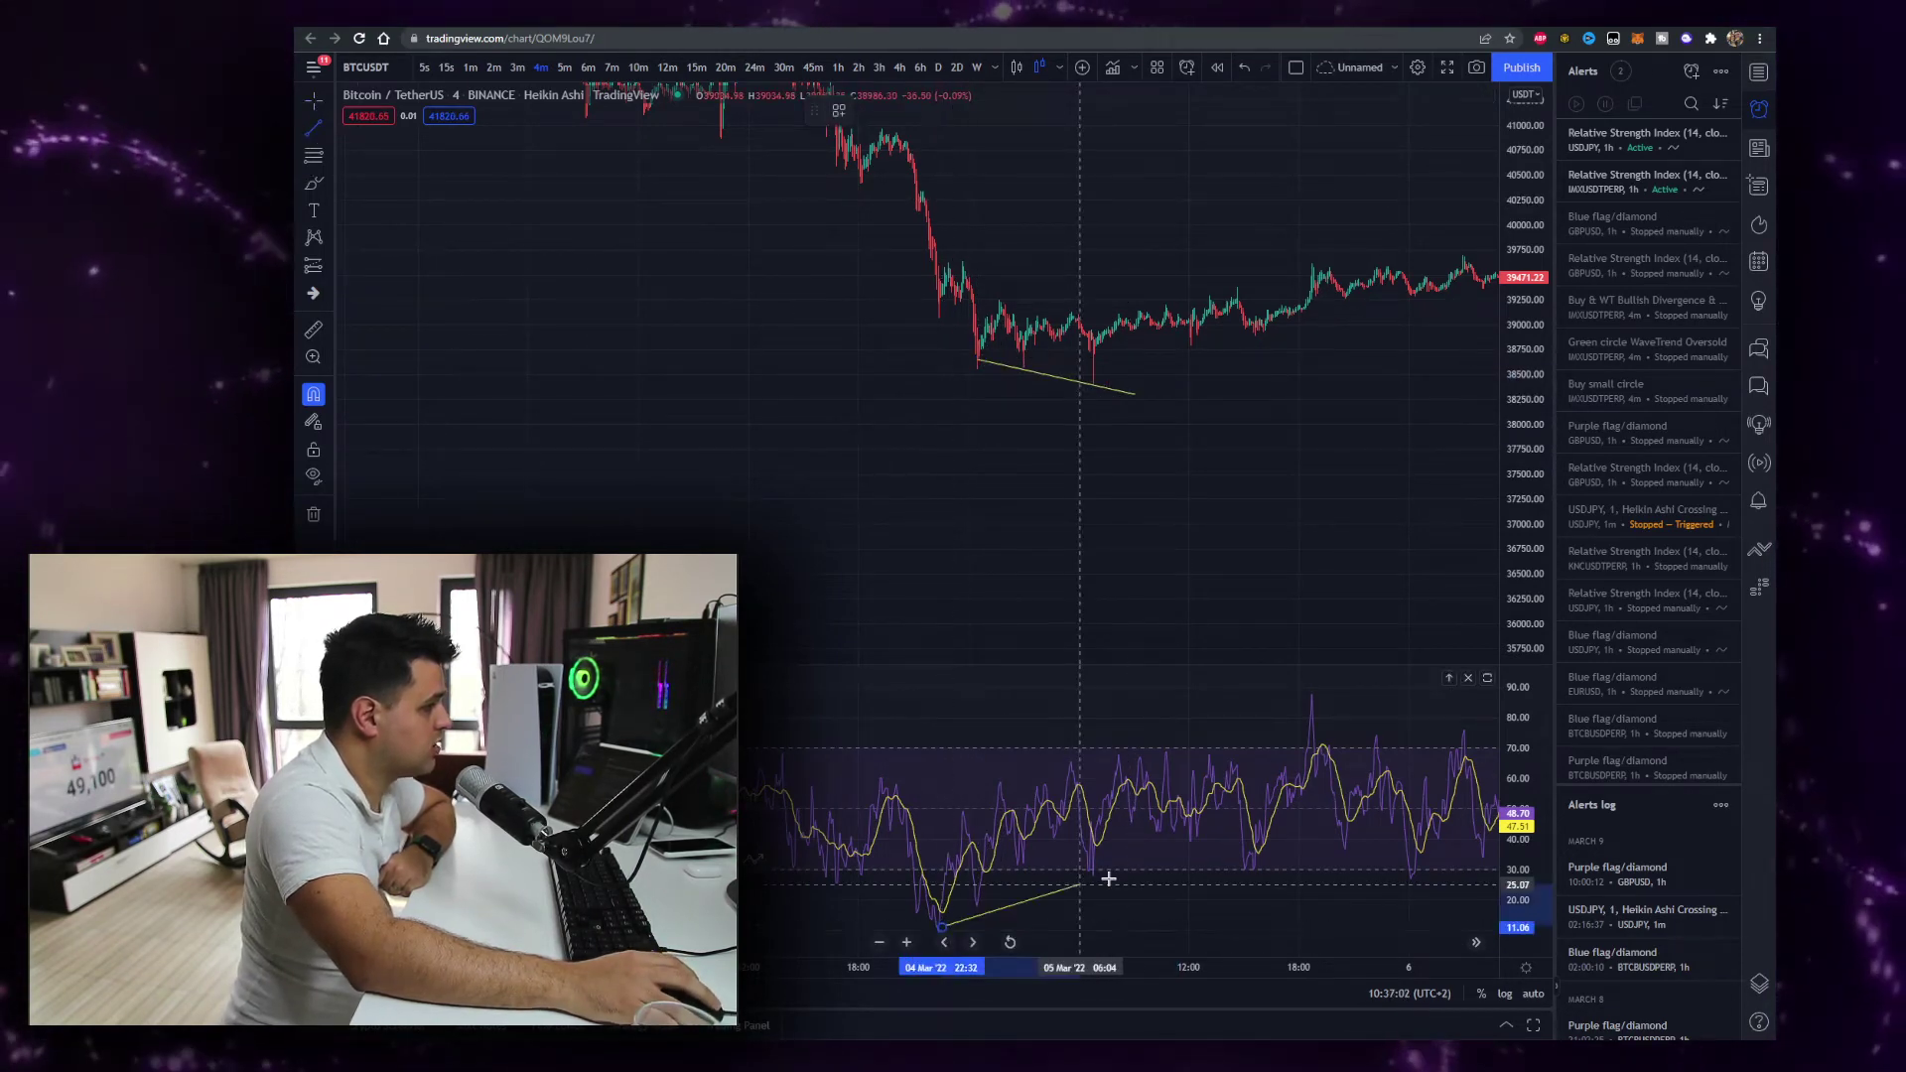
pyautogui.click(1181, 479)
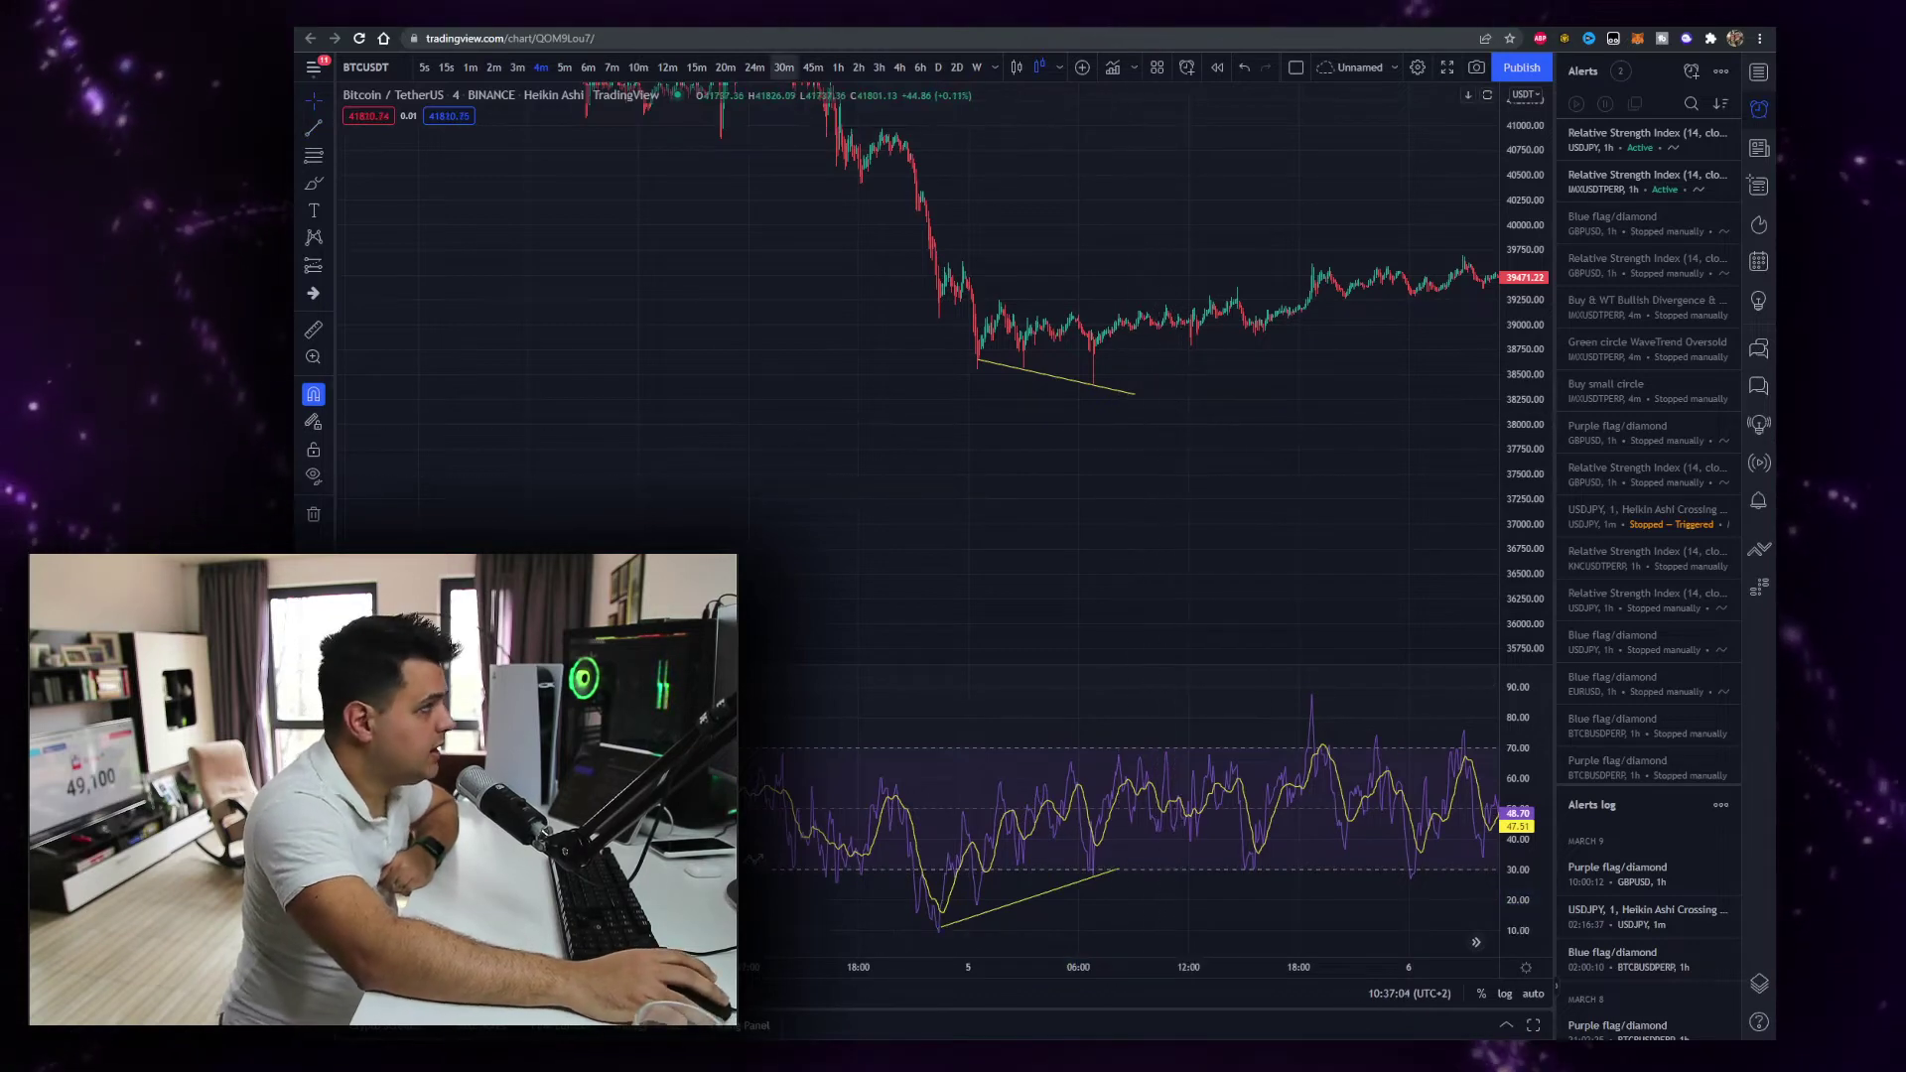
# Search the indicator library for "rsi d" to view the RSI divergence scripts, and close it without adding any
pyautogui.click(1113, 67)
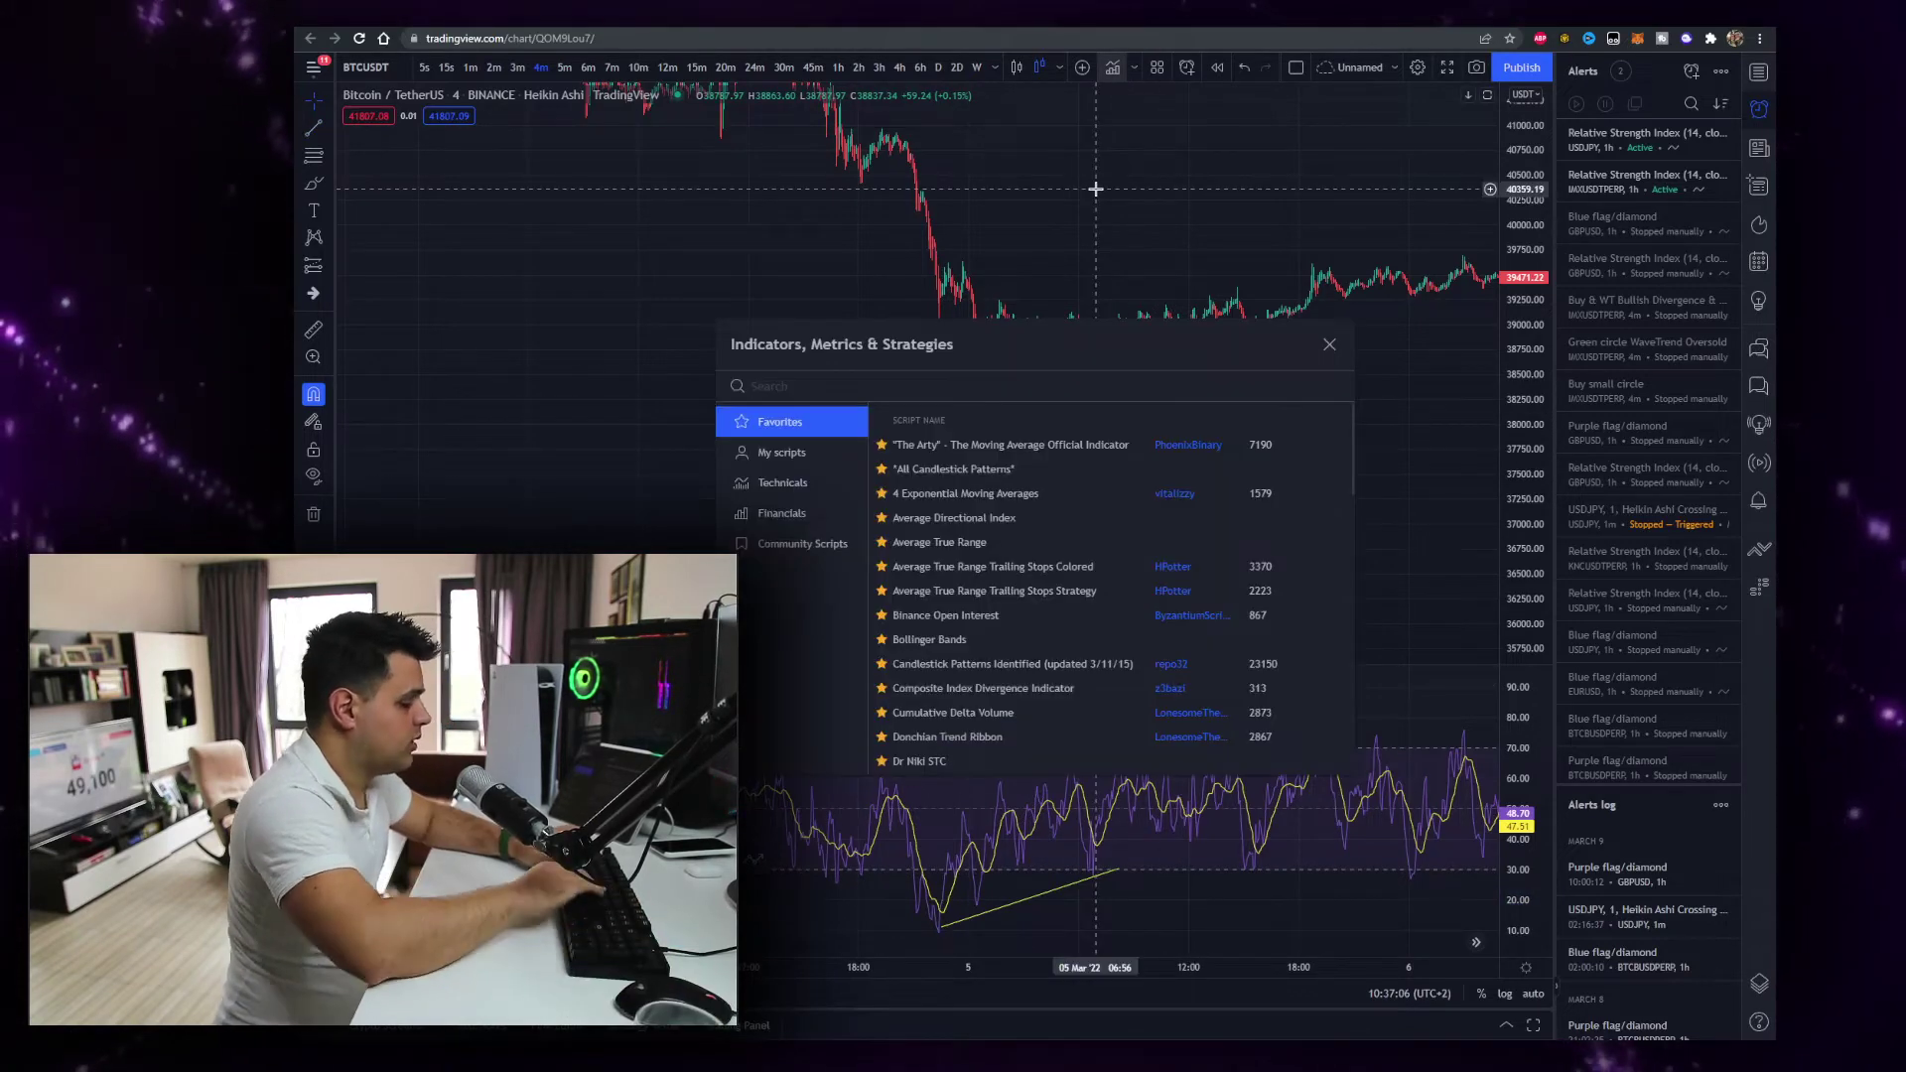
pyautogui.write('rsi d')
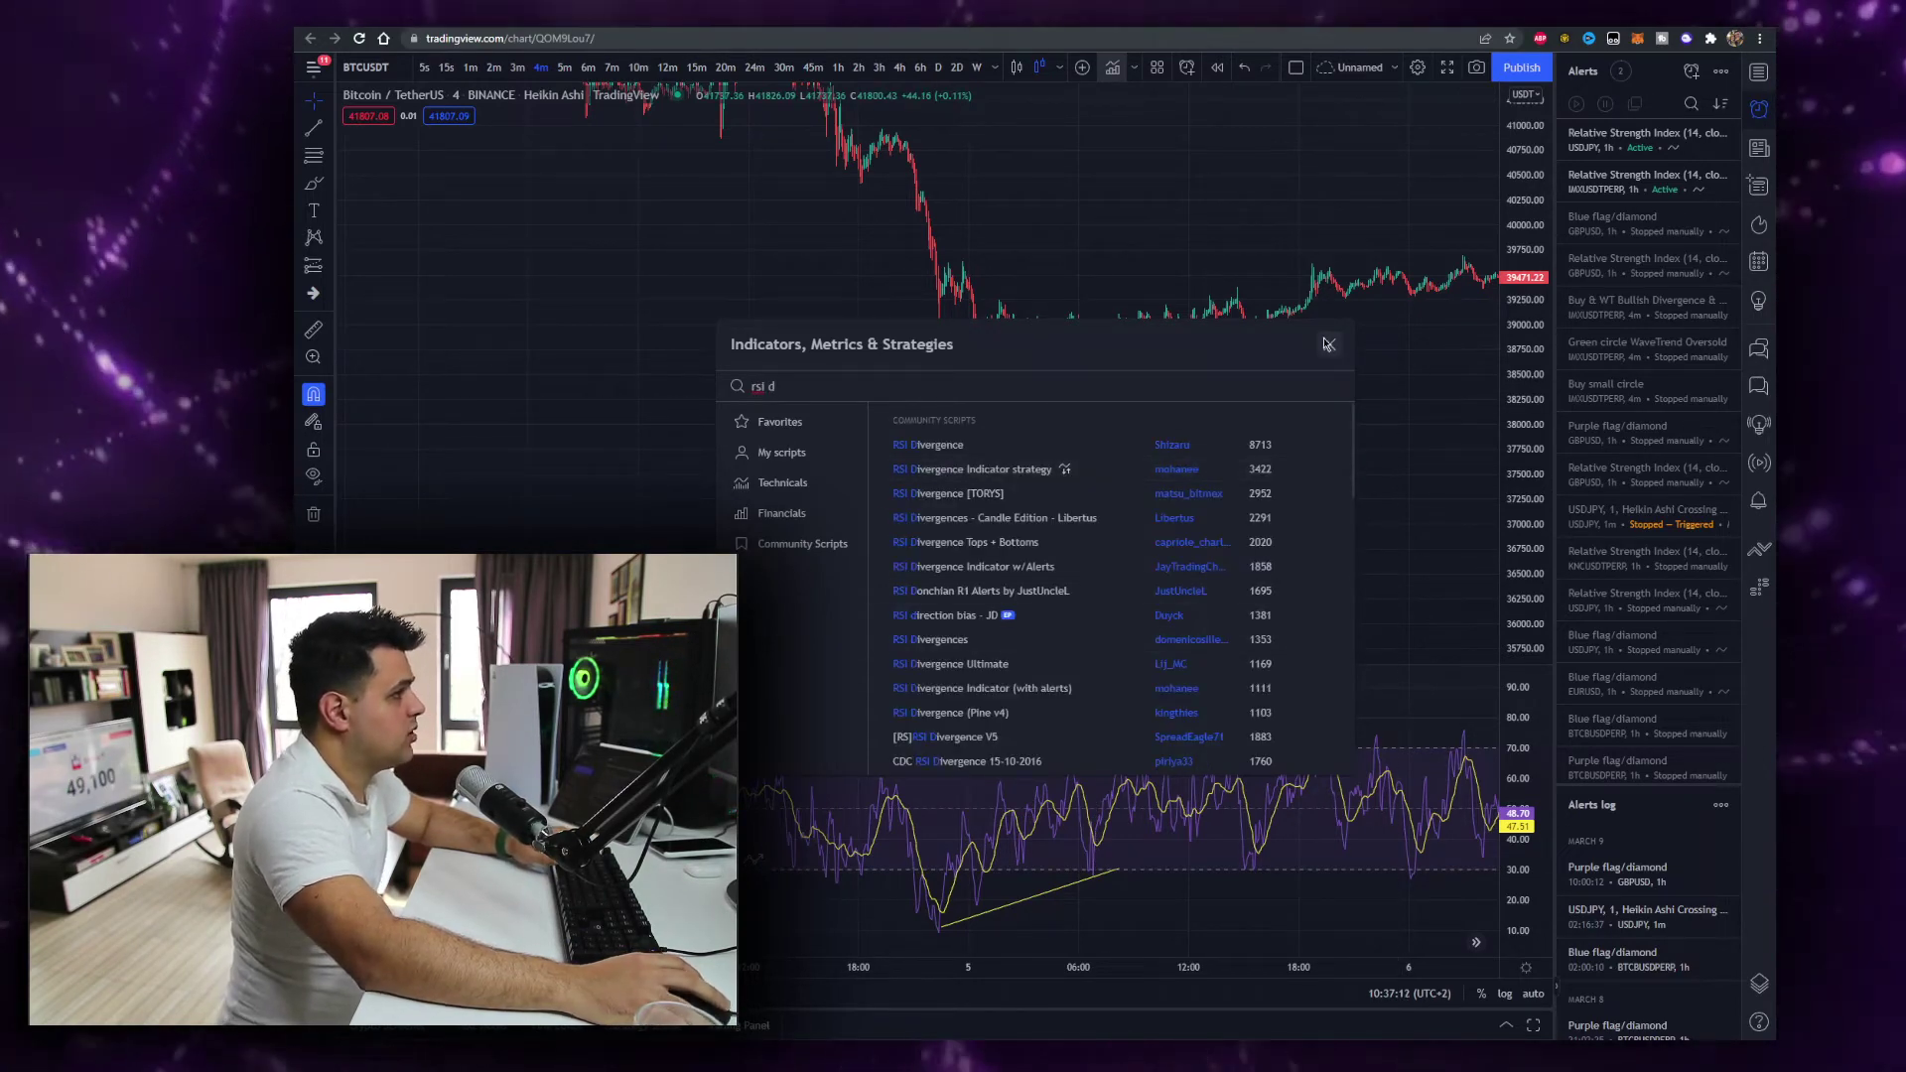
pyautogui.press('Escape')
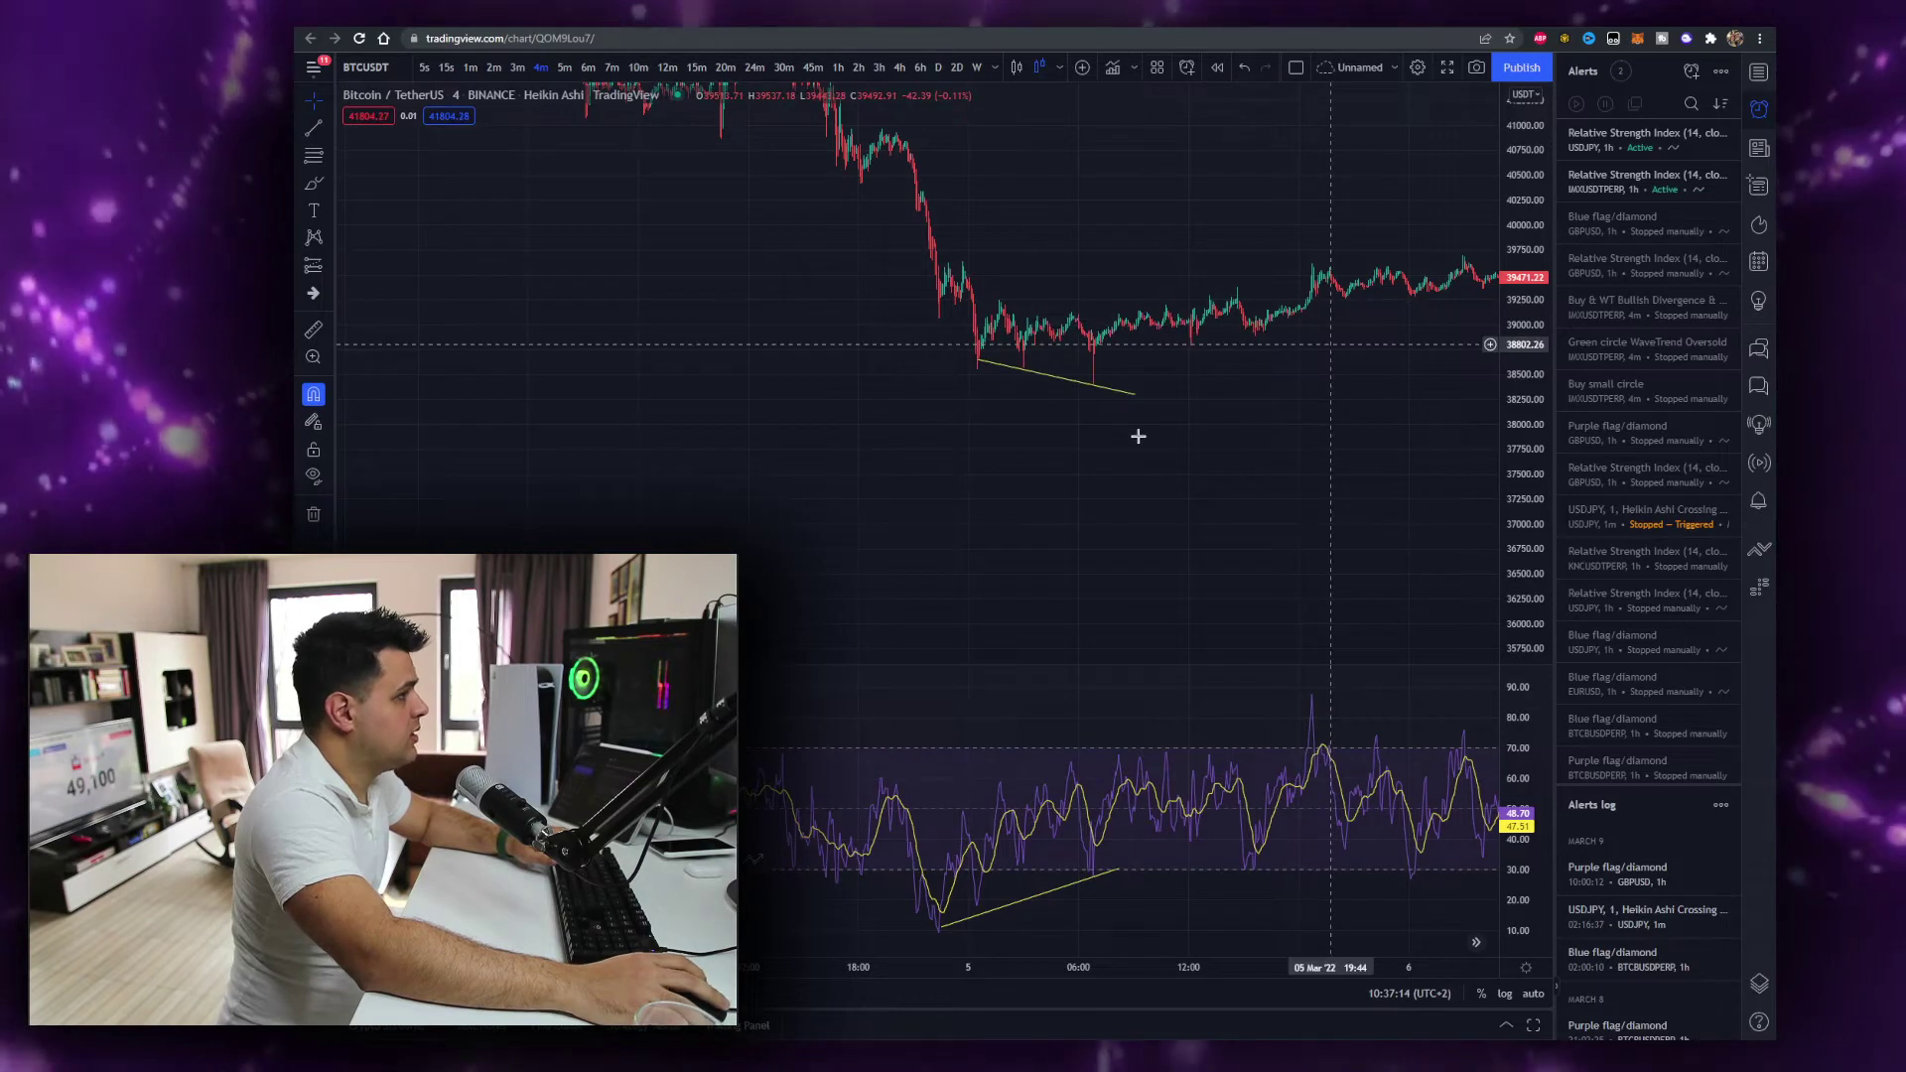
# Try to set the chart interval to 3 minutes while reviewing the trend lines under the 5 March price and RSI lows
pyautogui.scroll(5, 1068, 388)
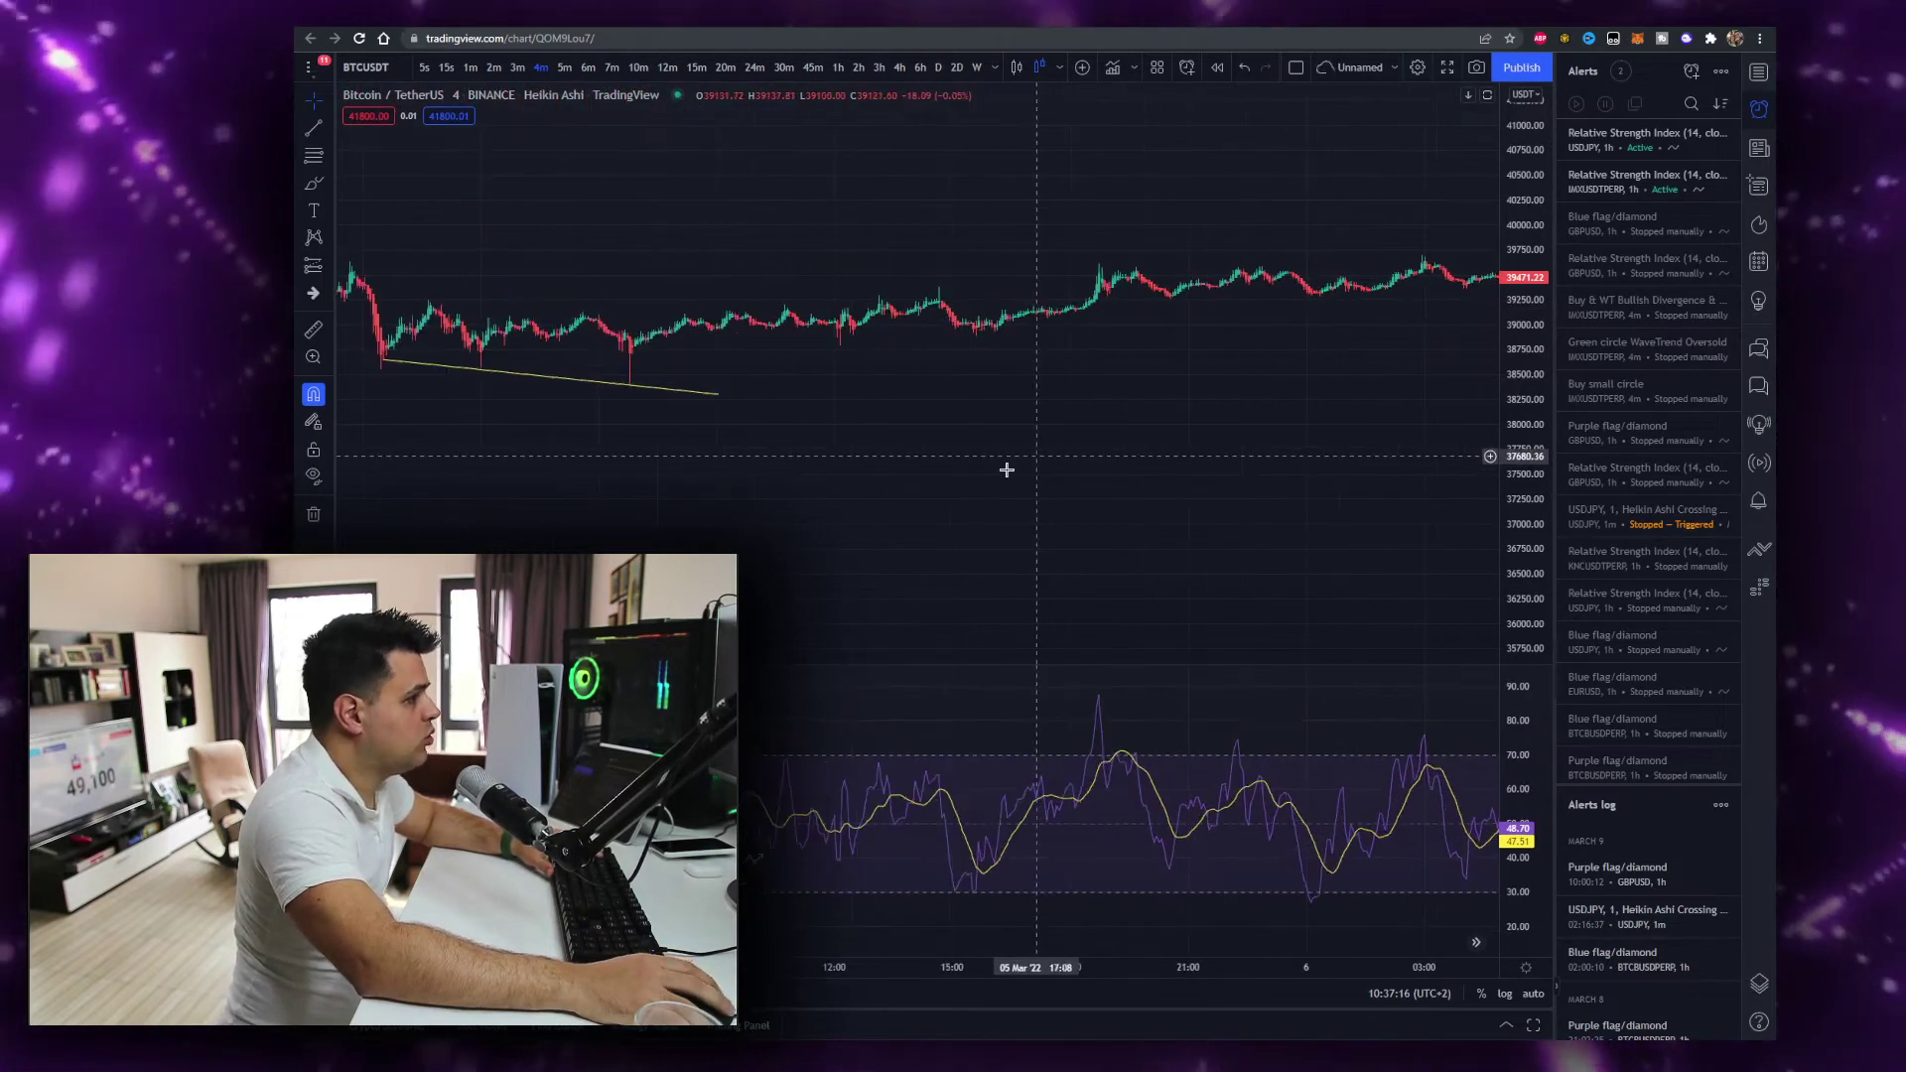
pyautogui.moveTo(967, 486); pyautogui.dragTo(1353, 456)
pyautogui.write('3')
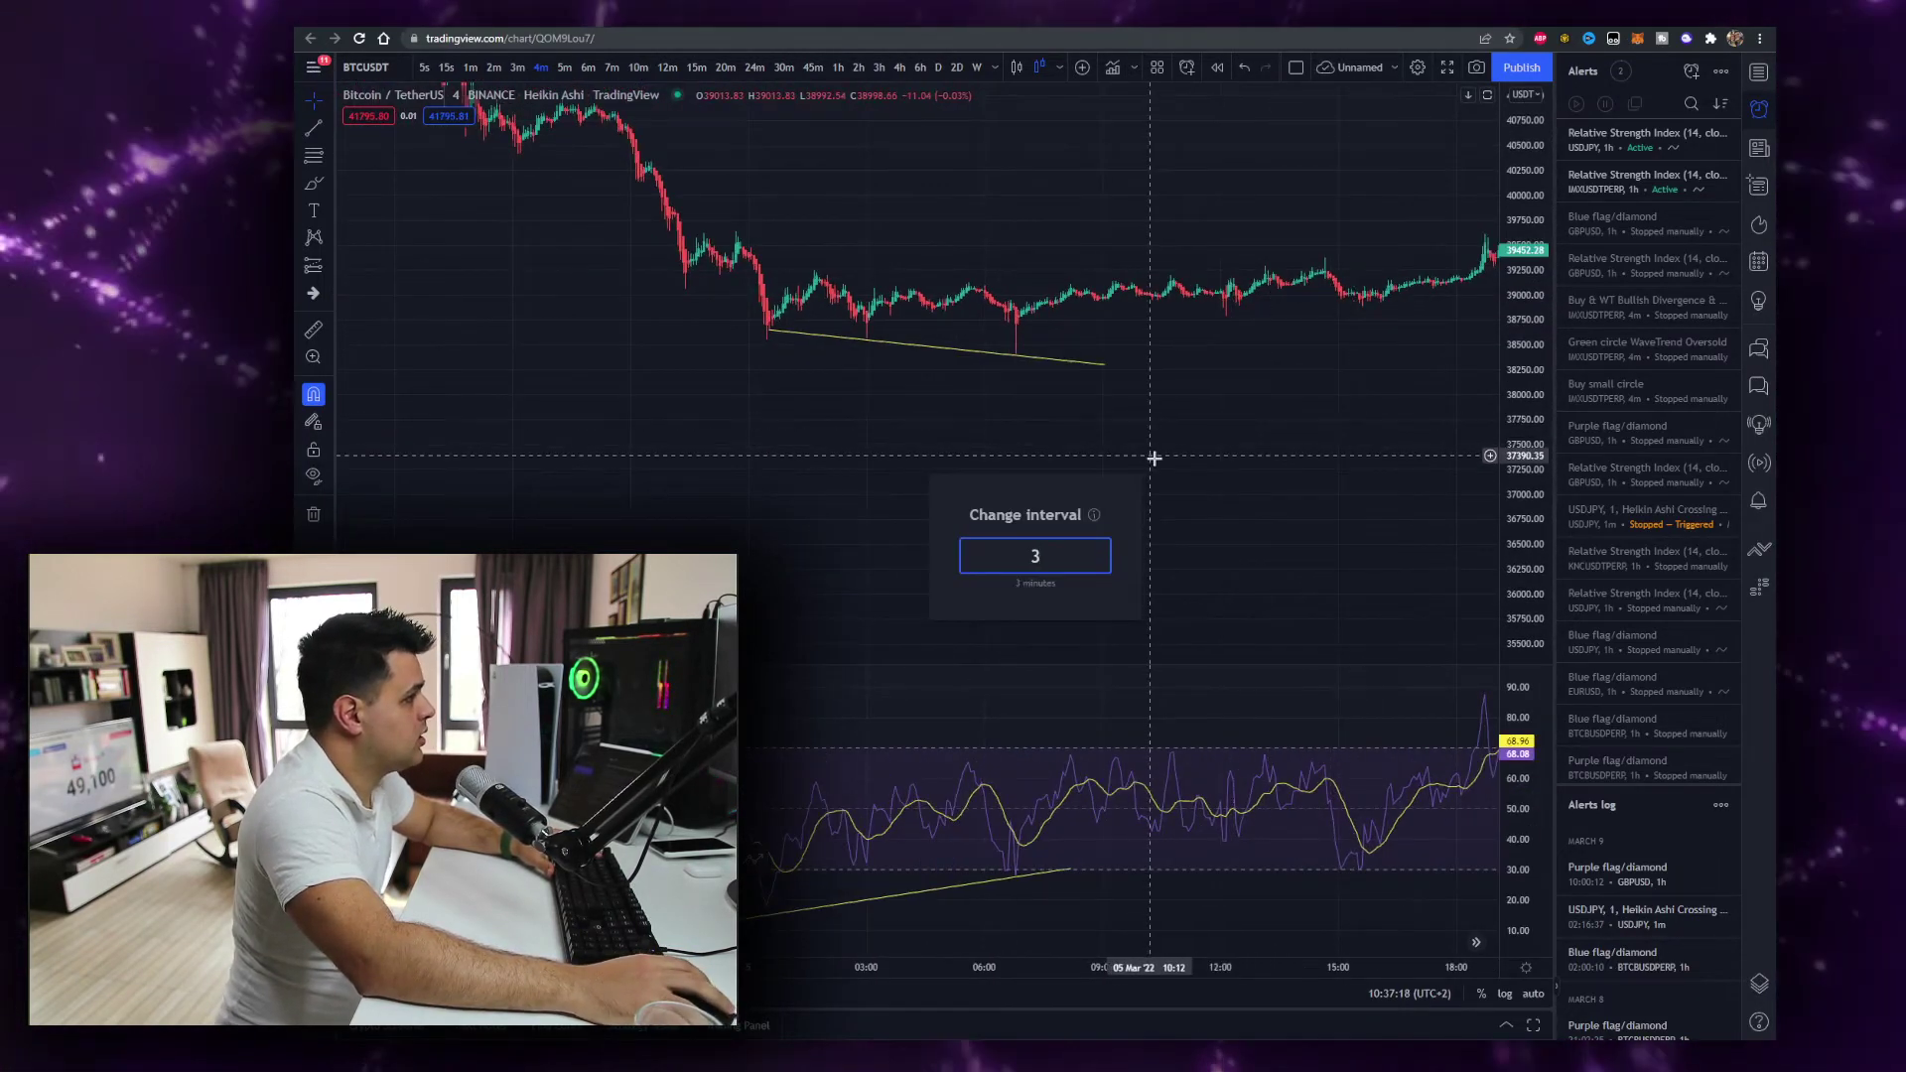
pyautogui.press('Return')
pyautogui.moveTo(879, 417); pyautogui.dragTo(1092, 406)
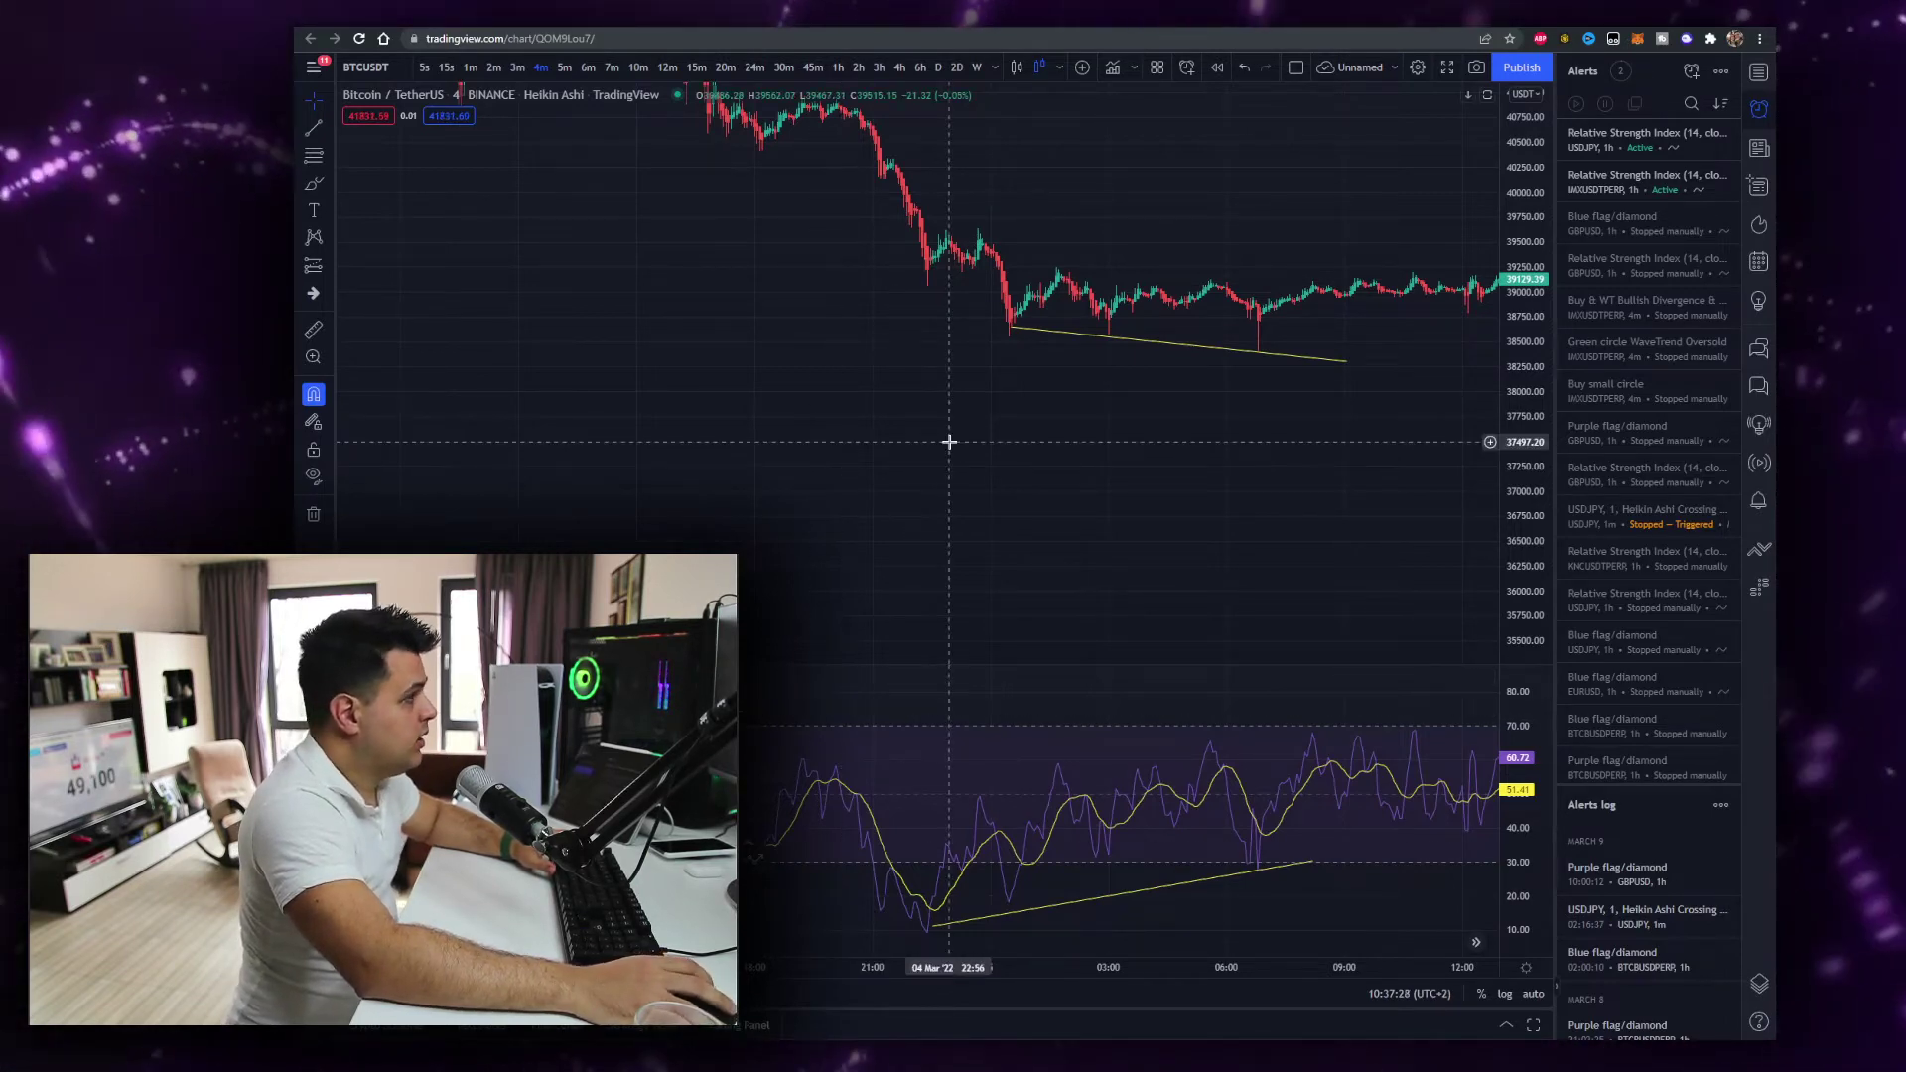
# Examine how the BTCUSDT price and RSI developed after the 5 March trend lines, through to 6 March
pyautogui.scroll(2, 944, 439)
pyautogui.moveTo(846, 463); pyautogui.dragTo(983, 467)
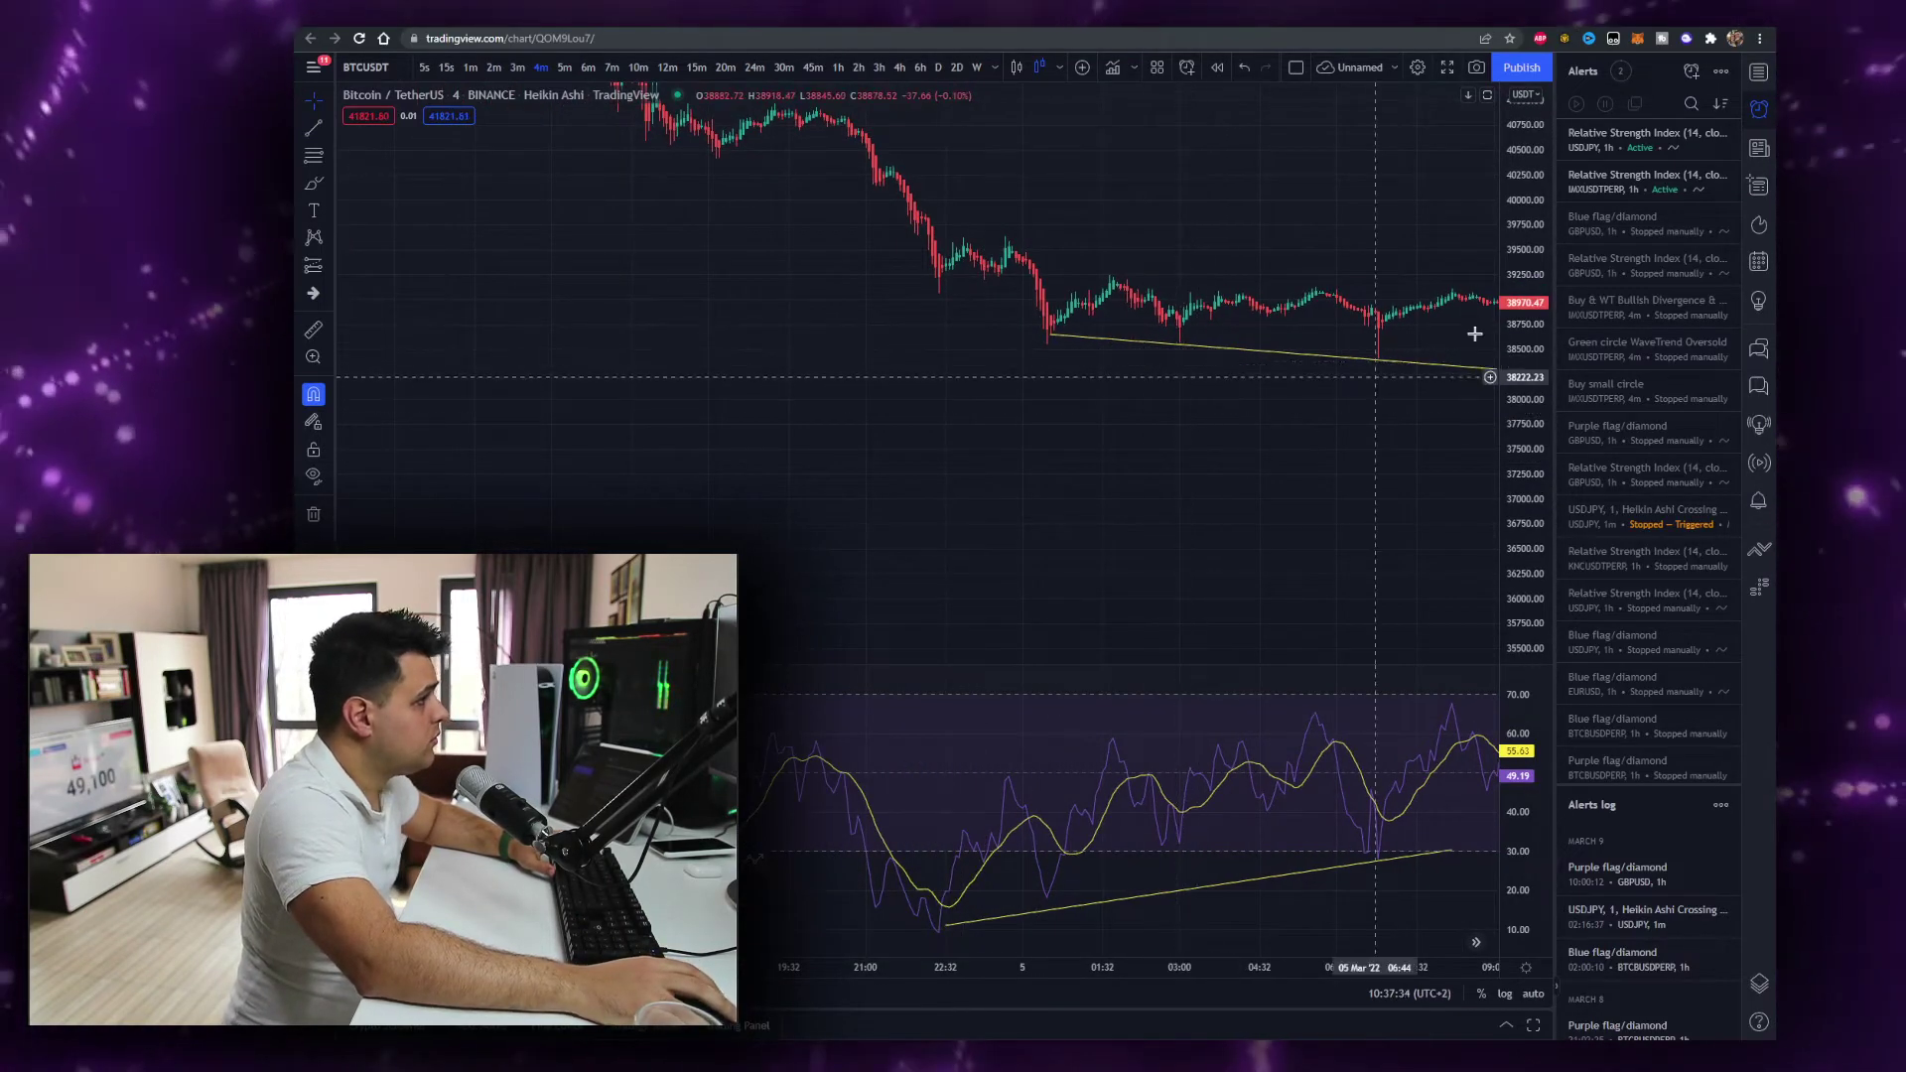
pyautogui.moveTo(817, 426); pyautogui.dragTo(800, 426)
pyautogui.moveTo(1073, 420); pyautogui.dragTo(681, 391)
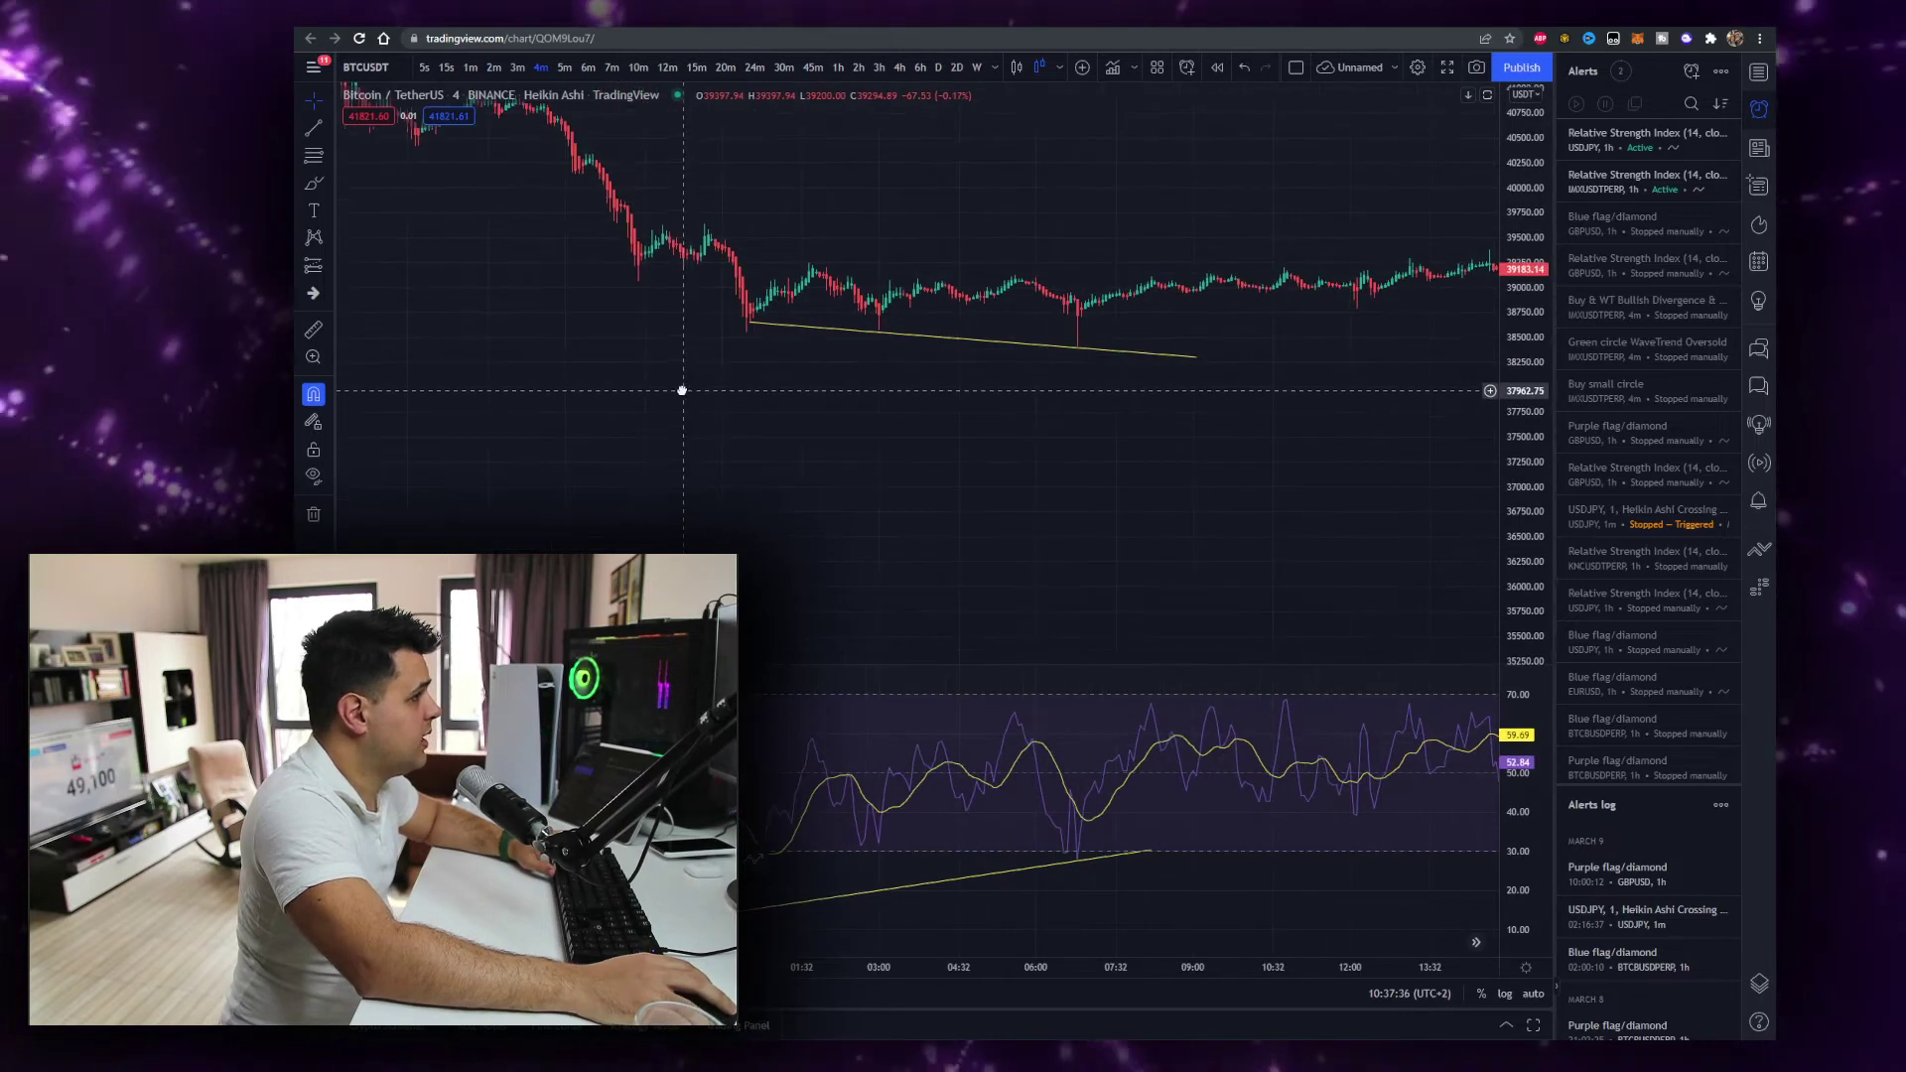
pyautogui.moveTo(1046, 403); pyautogui.dragTo(764, 399)
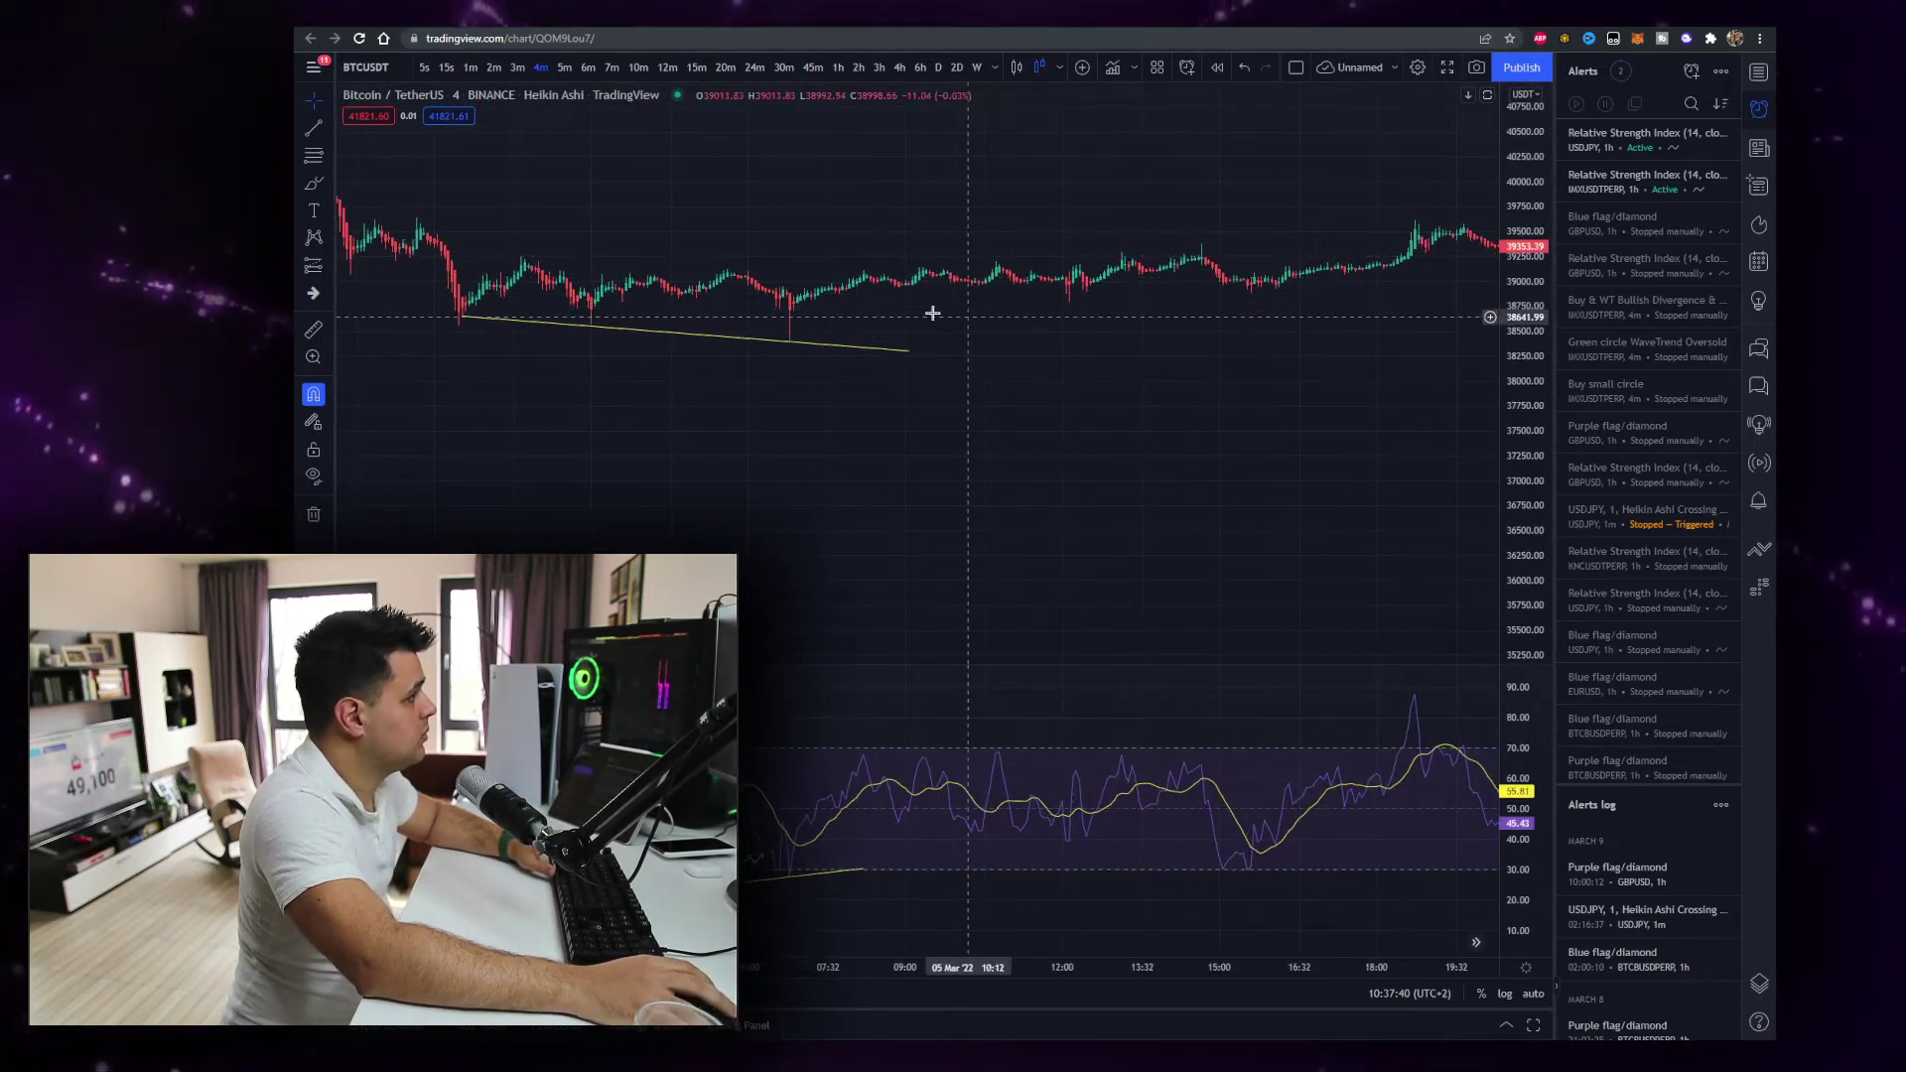
pyautogui.moveTo(1525, 227); pyautogui.dragTo(1526, 89)
pyautogui.moveTo(1371, 316); pyautogui.dragTo(948, 407)
pyautogui.scroll(-7, 1375, 427)
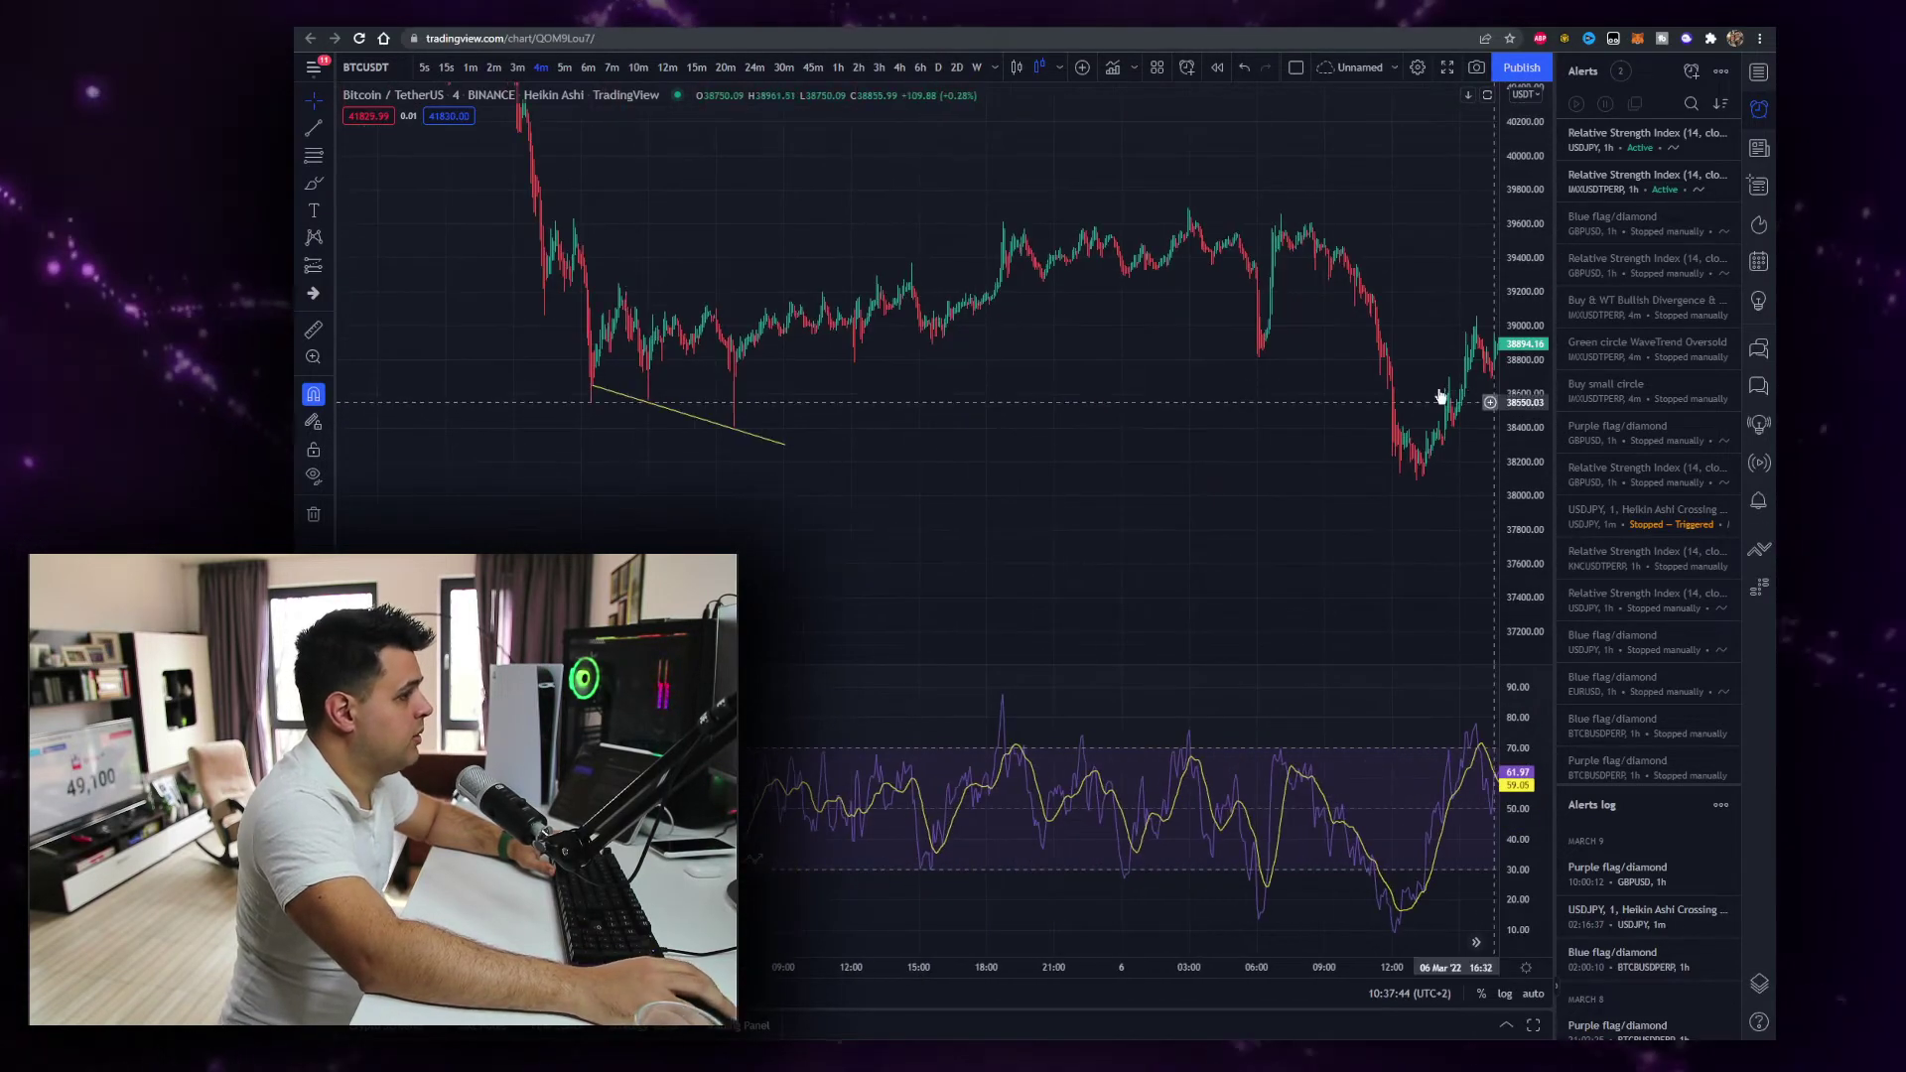
pyautogui.moveTo(1442, 400); pyautogui.dragTo(895, 379)
# Draw a descending trend line under the 4 March price lows and a rising one from about 13 to 28.6 under the matching RSI lows
pyautogui.moveTo(1078, 347); pyautogui.dragTo(1513, 399)
pyautogui.moveTo(685, 359); pyautogui.dragTo(1429, 395)
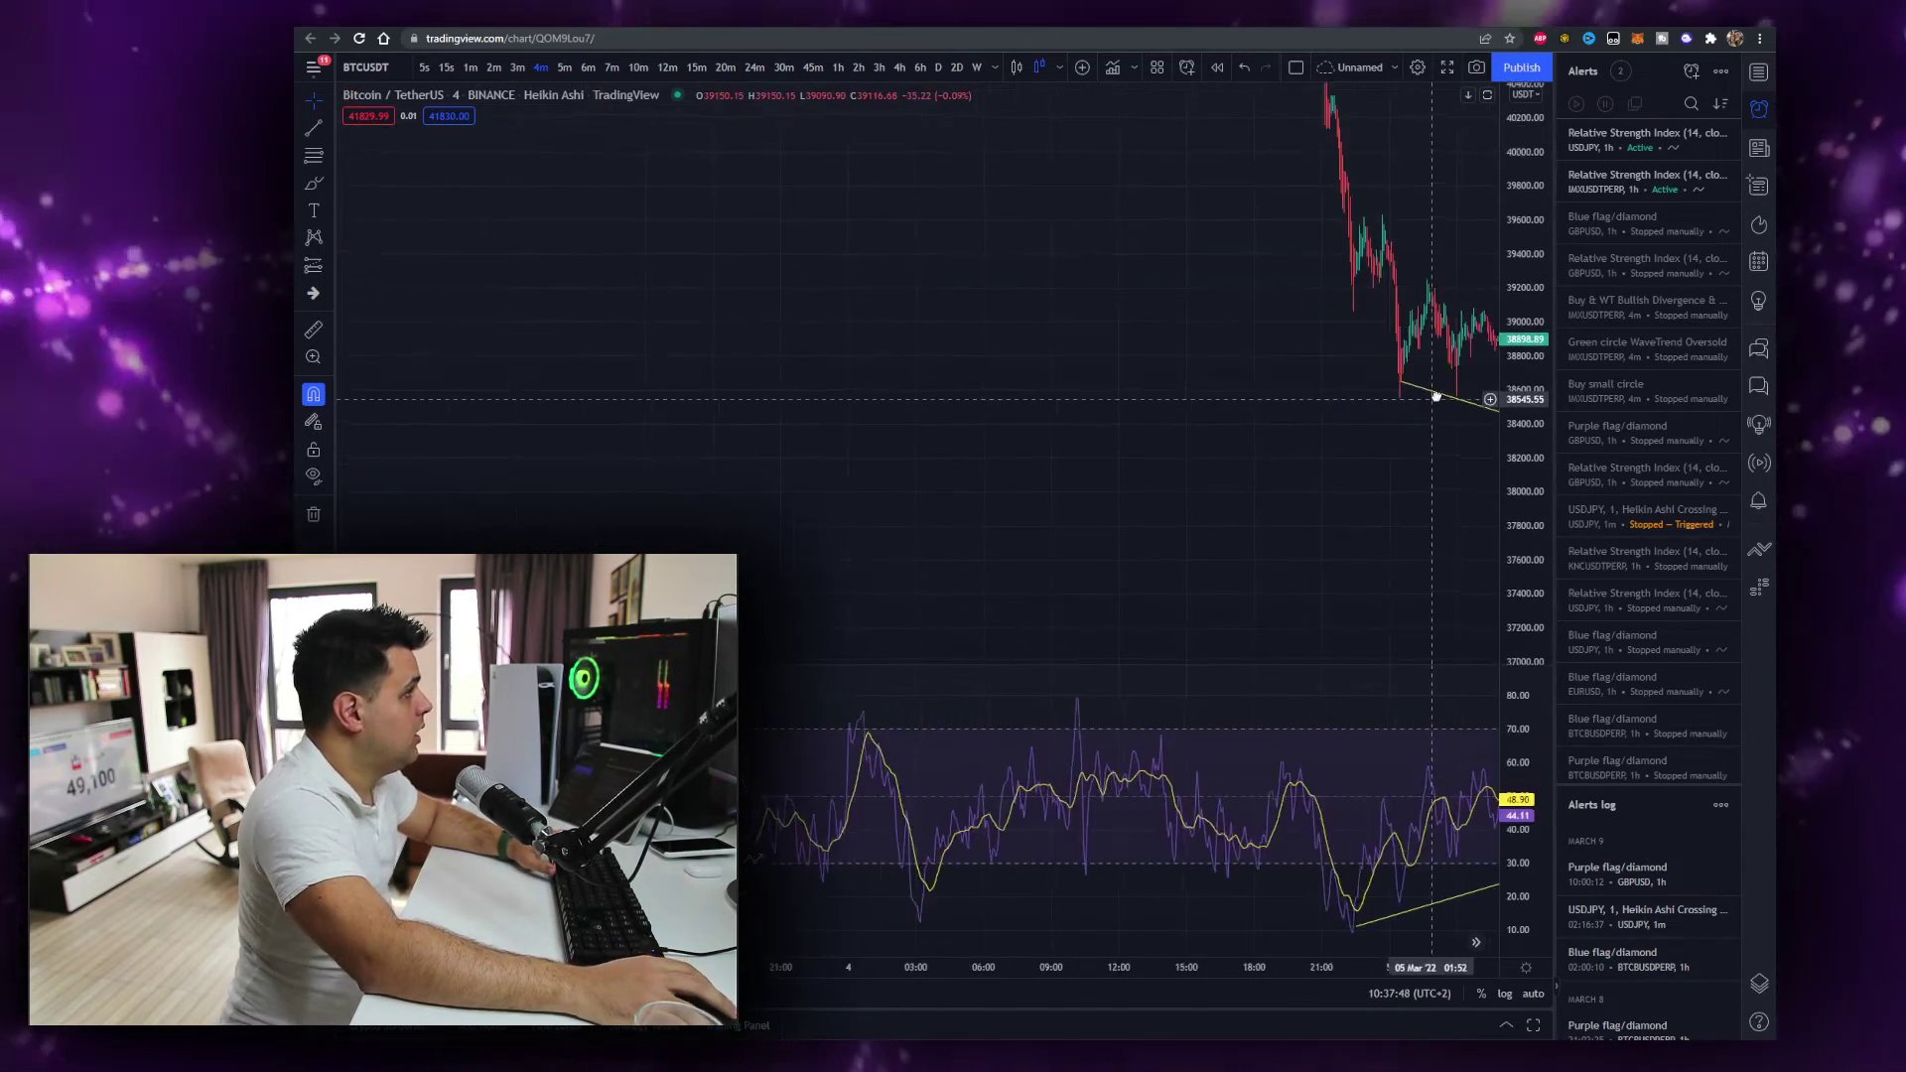
pyautogui.moveTo(1084, 503); pyautogui.dragTo(1308, 560)
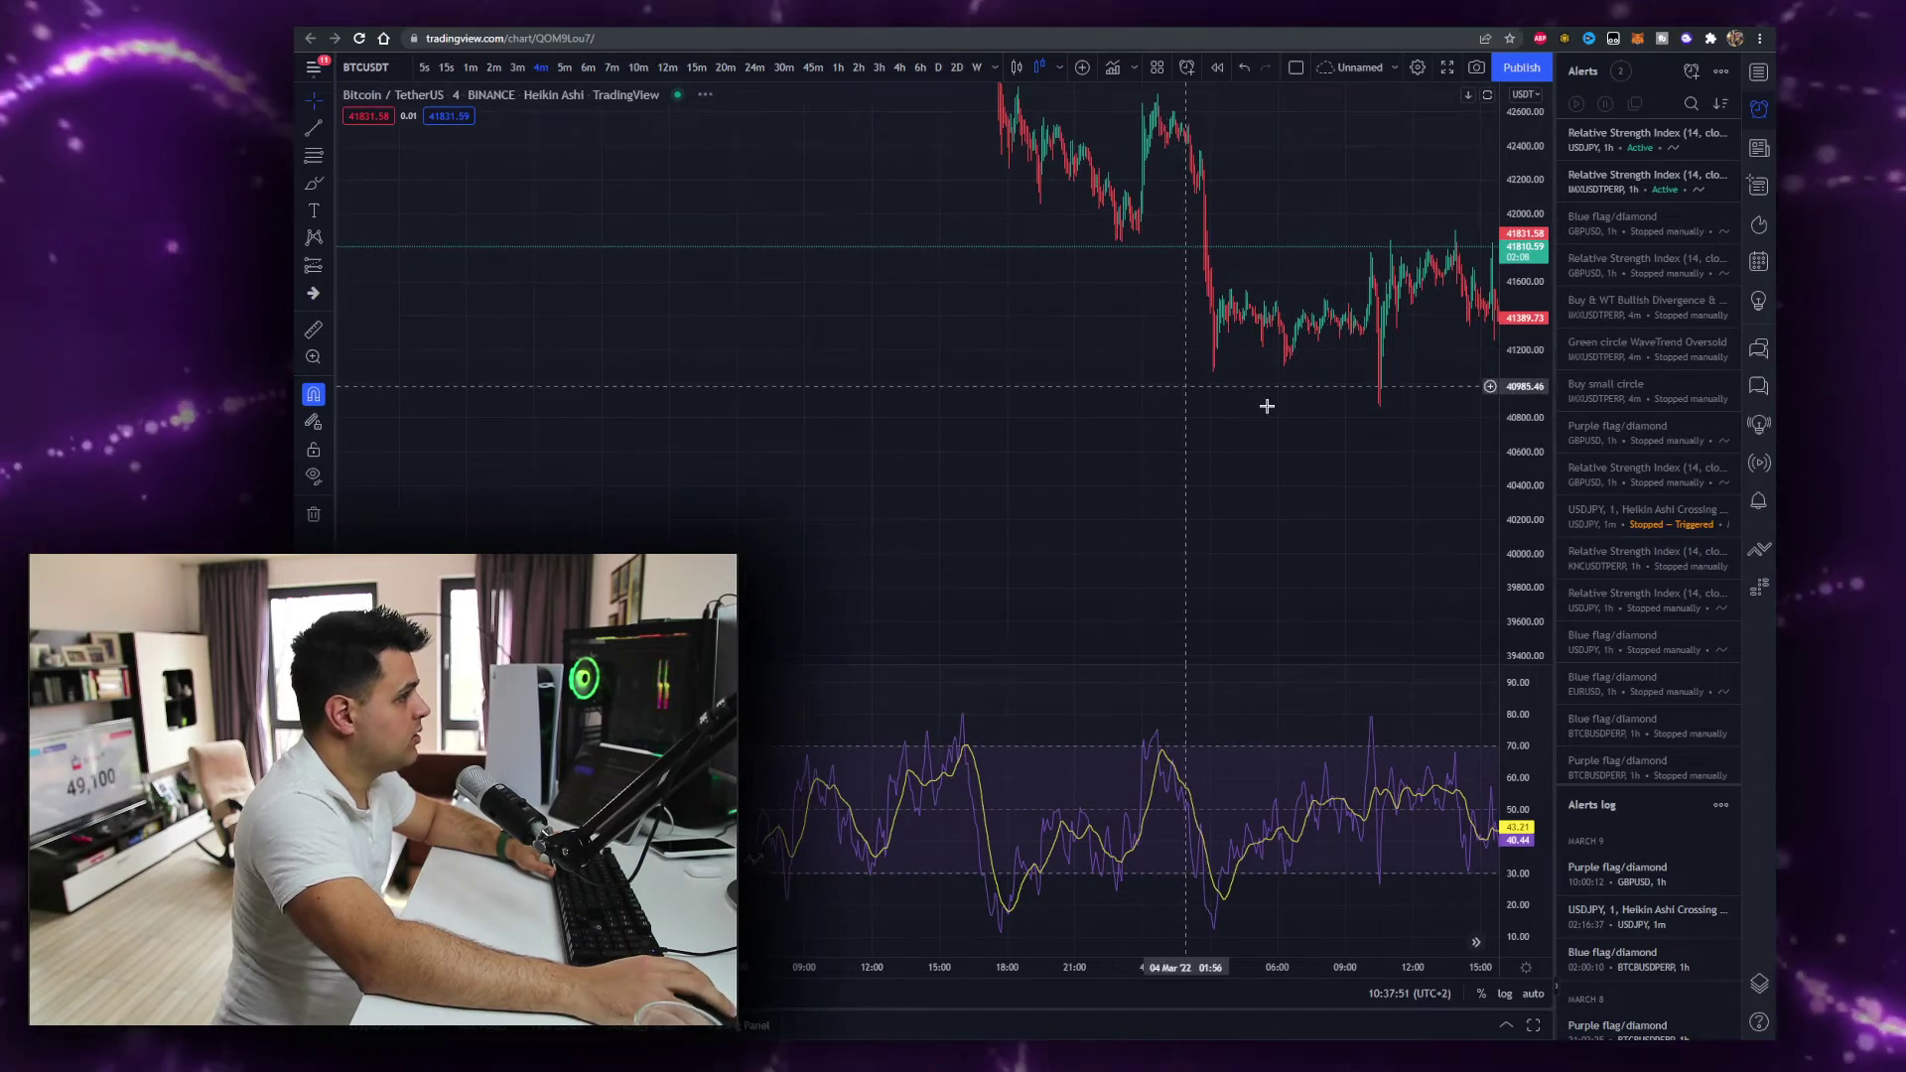
pyautogui.hotkey('alt', 't')
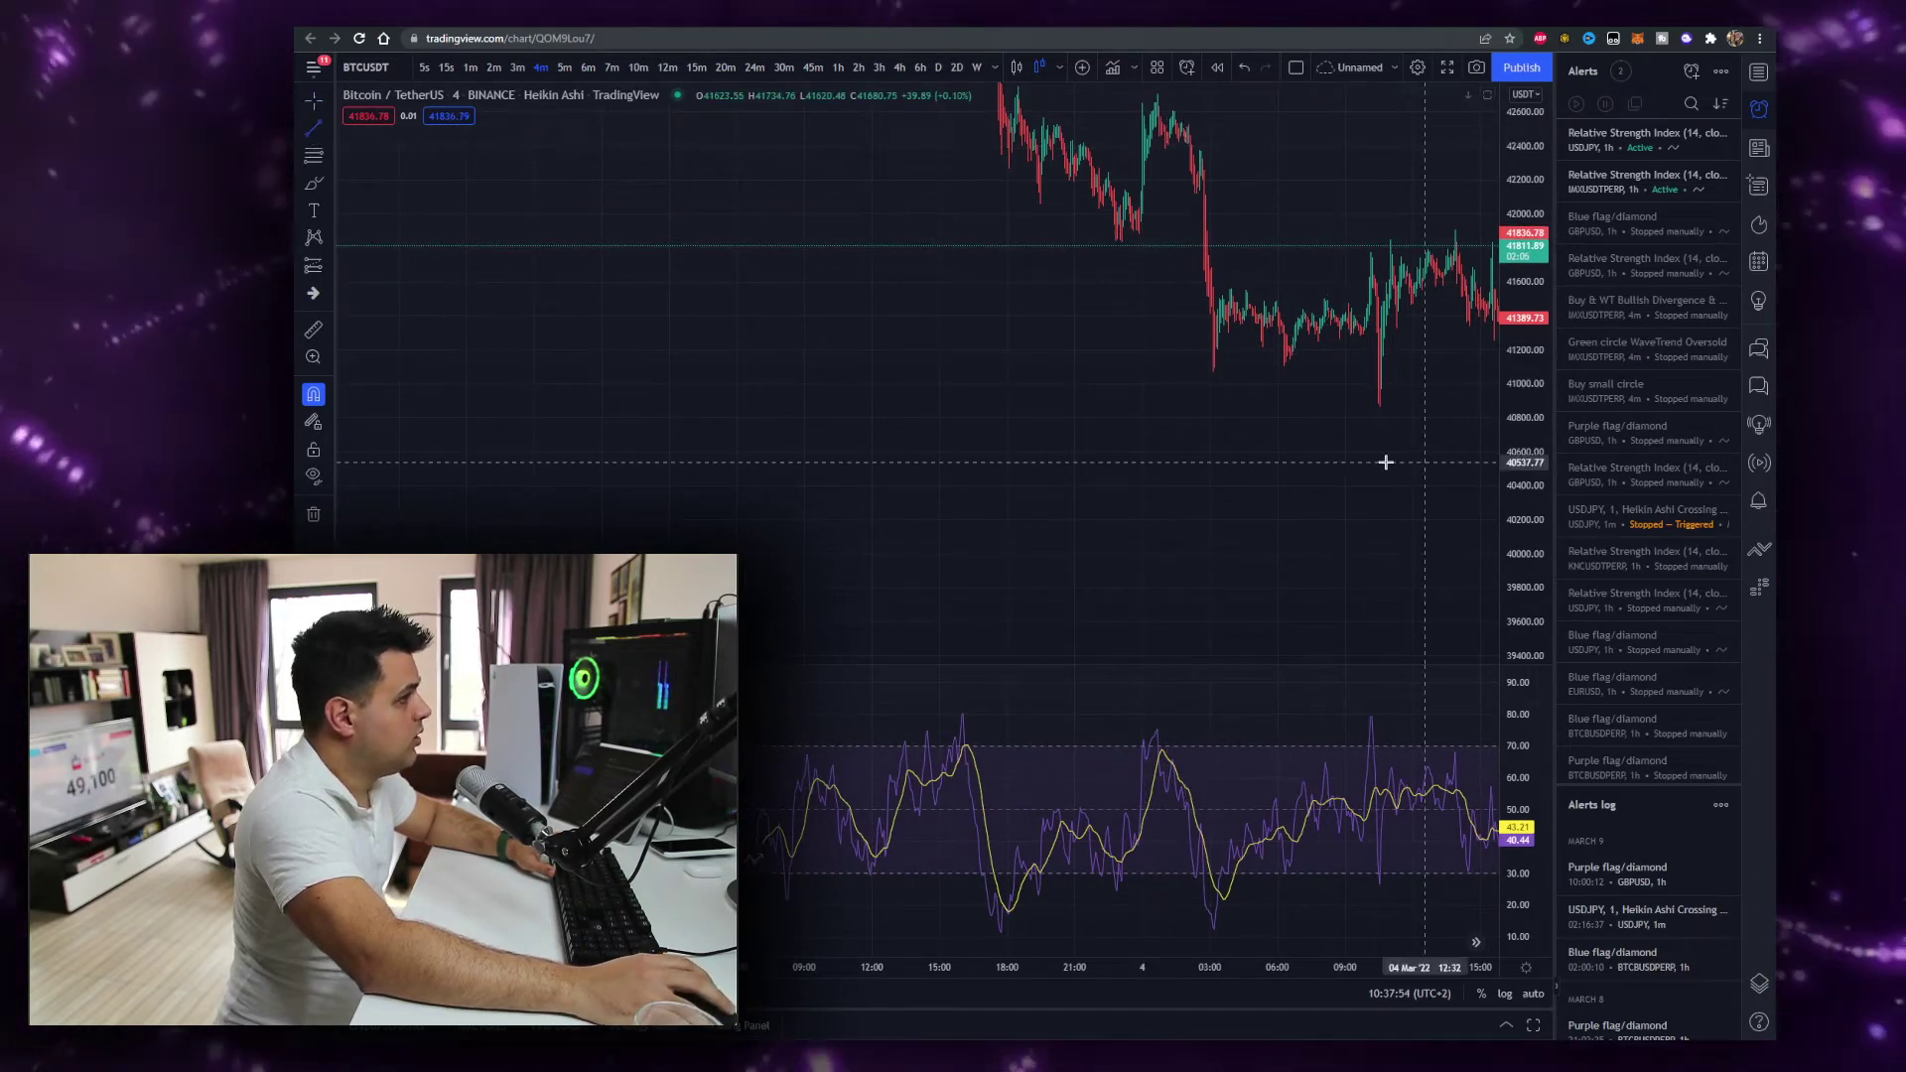
pyautogui.click(1212, 370)
pyautogui.click(1439, 430)
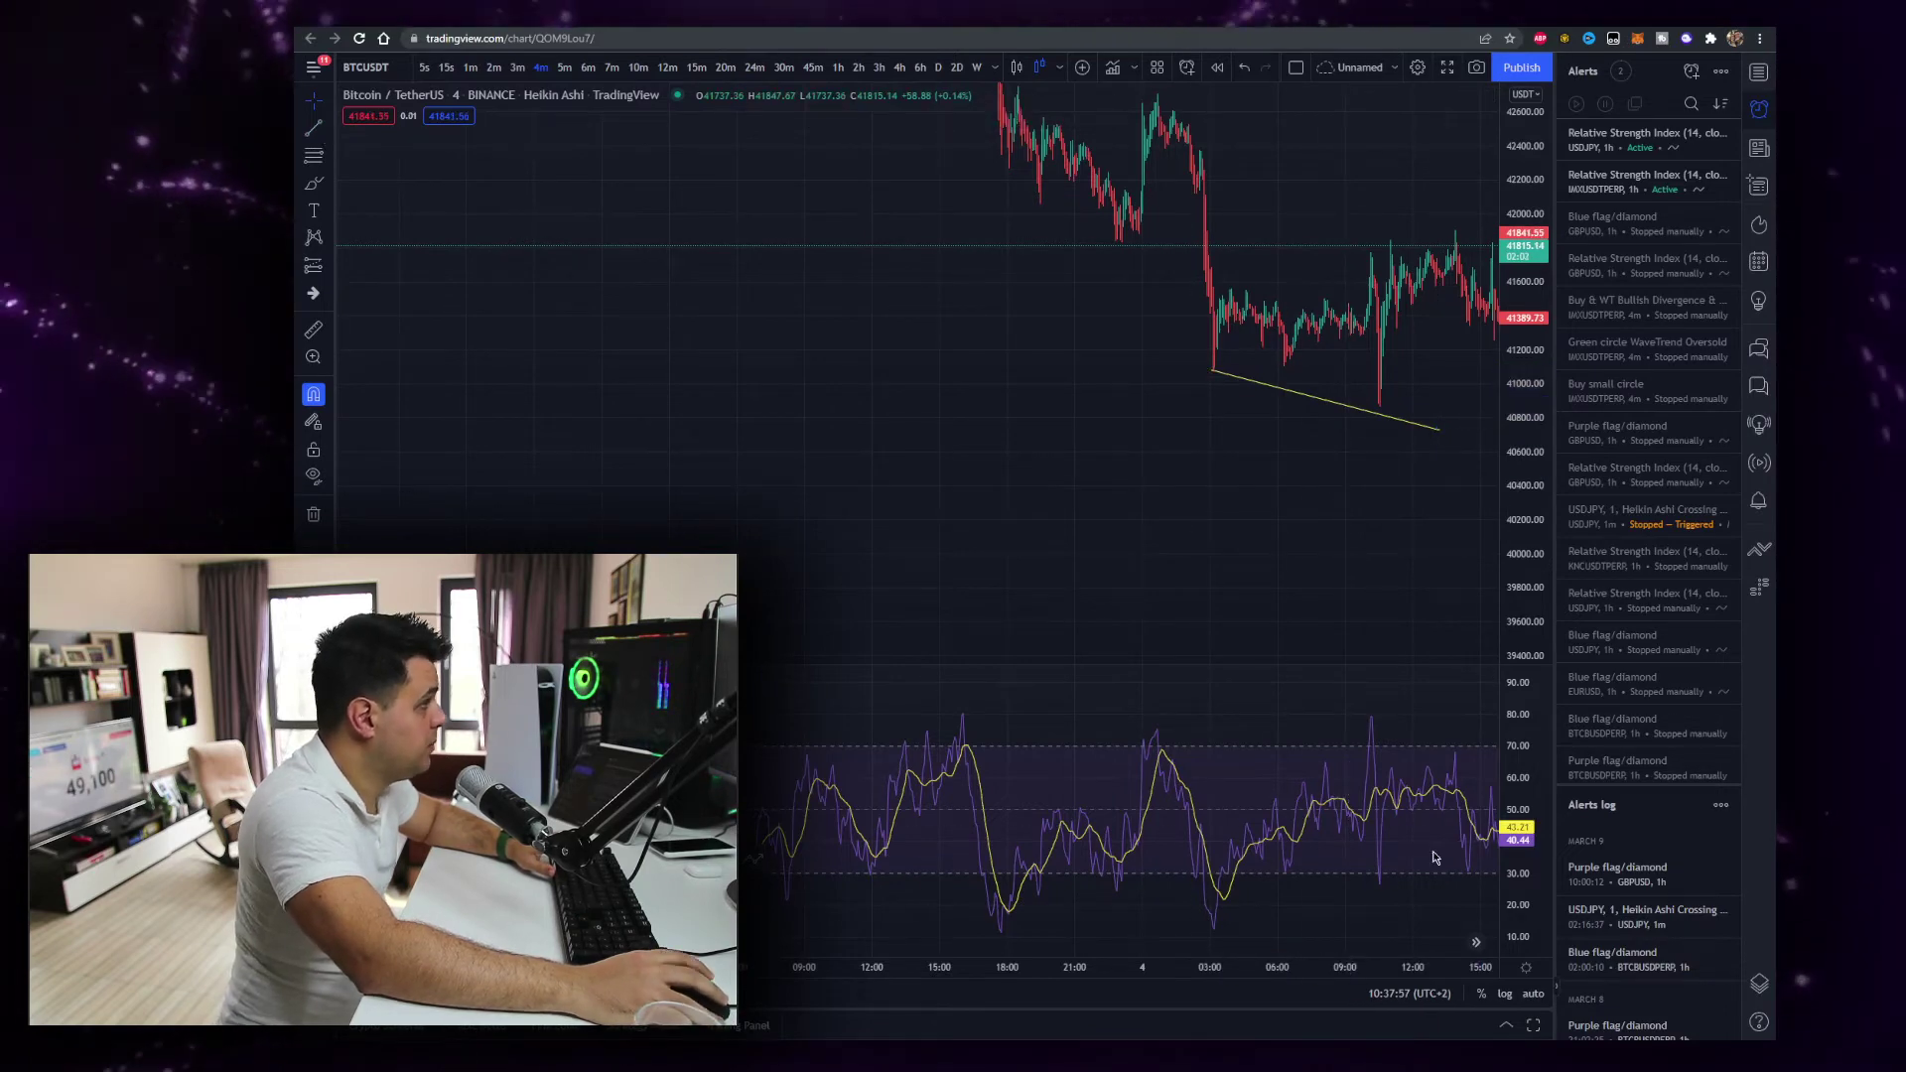
pyautogui.click(1214, 927)
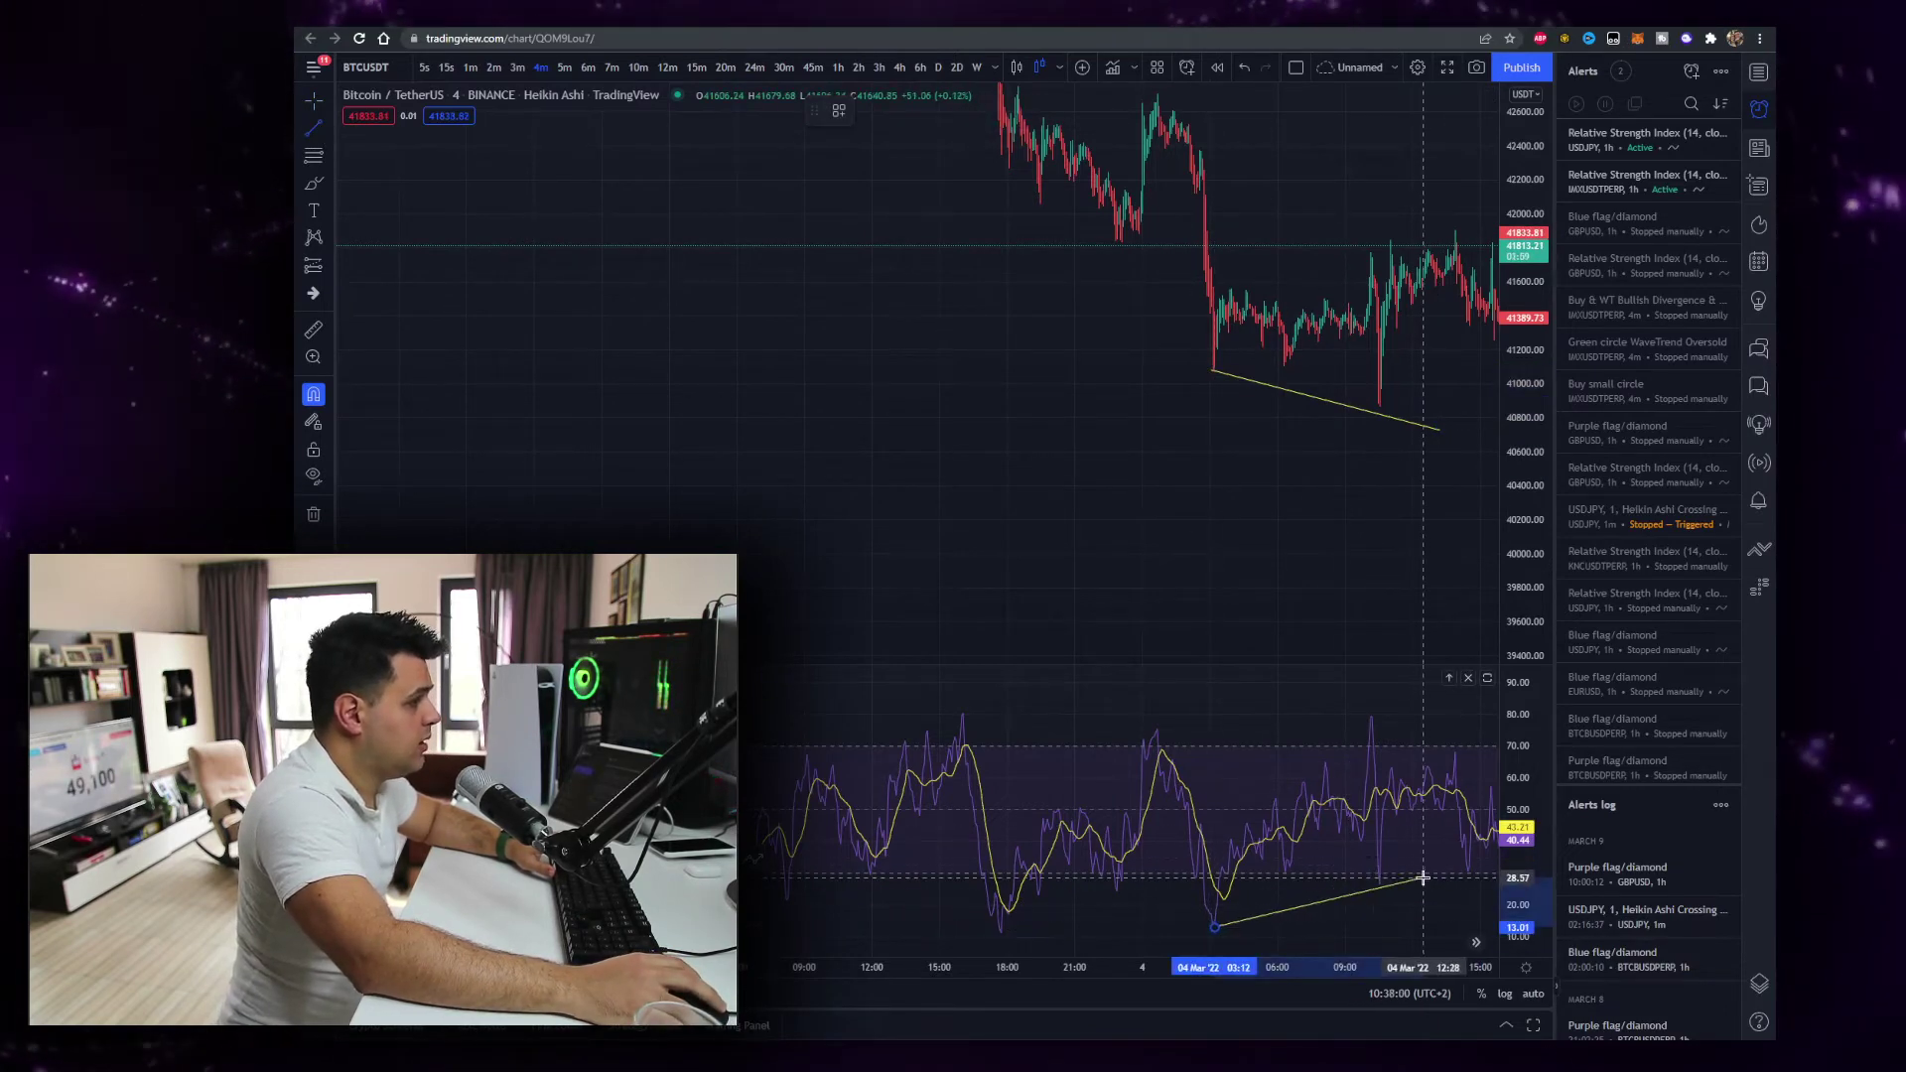
pyautogui.click(1422, 877)
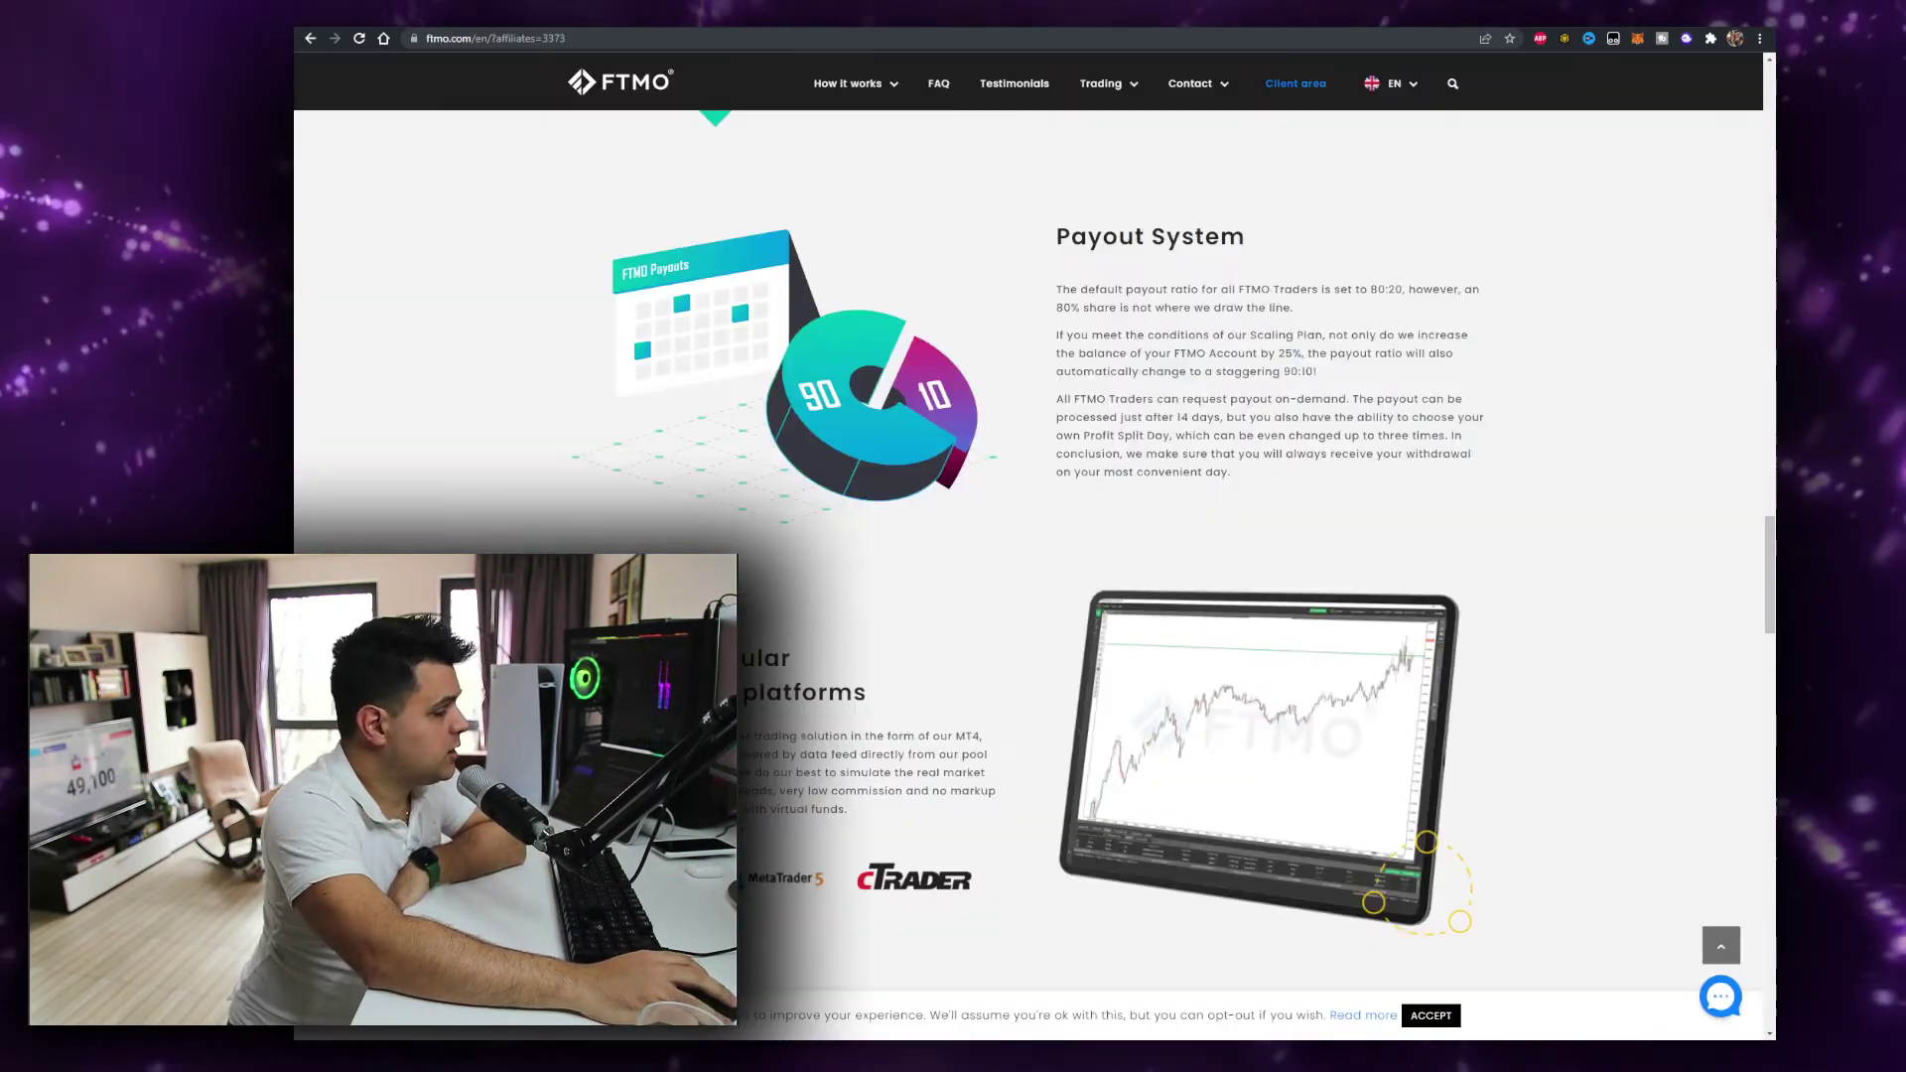
# Review the challenge conditions table on the FTMO website and the campaign terms on the MEXC Futures Newbie event page
pyautogui.scroll(15, 1388, 391)
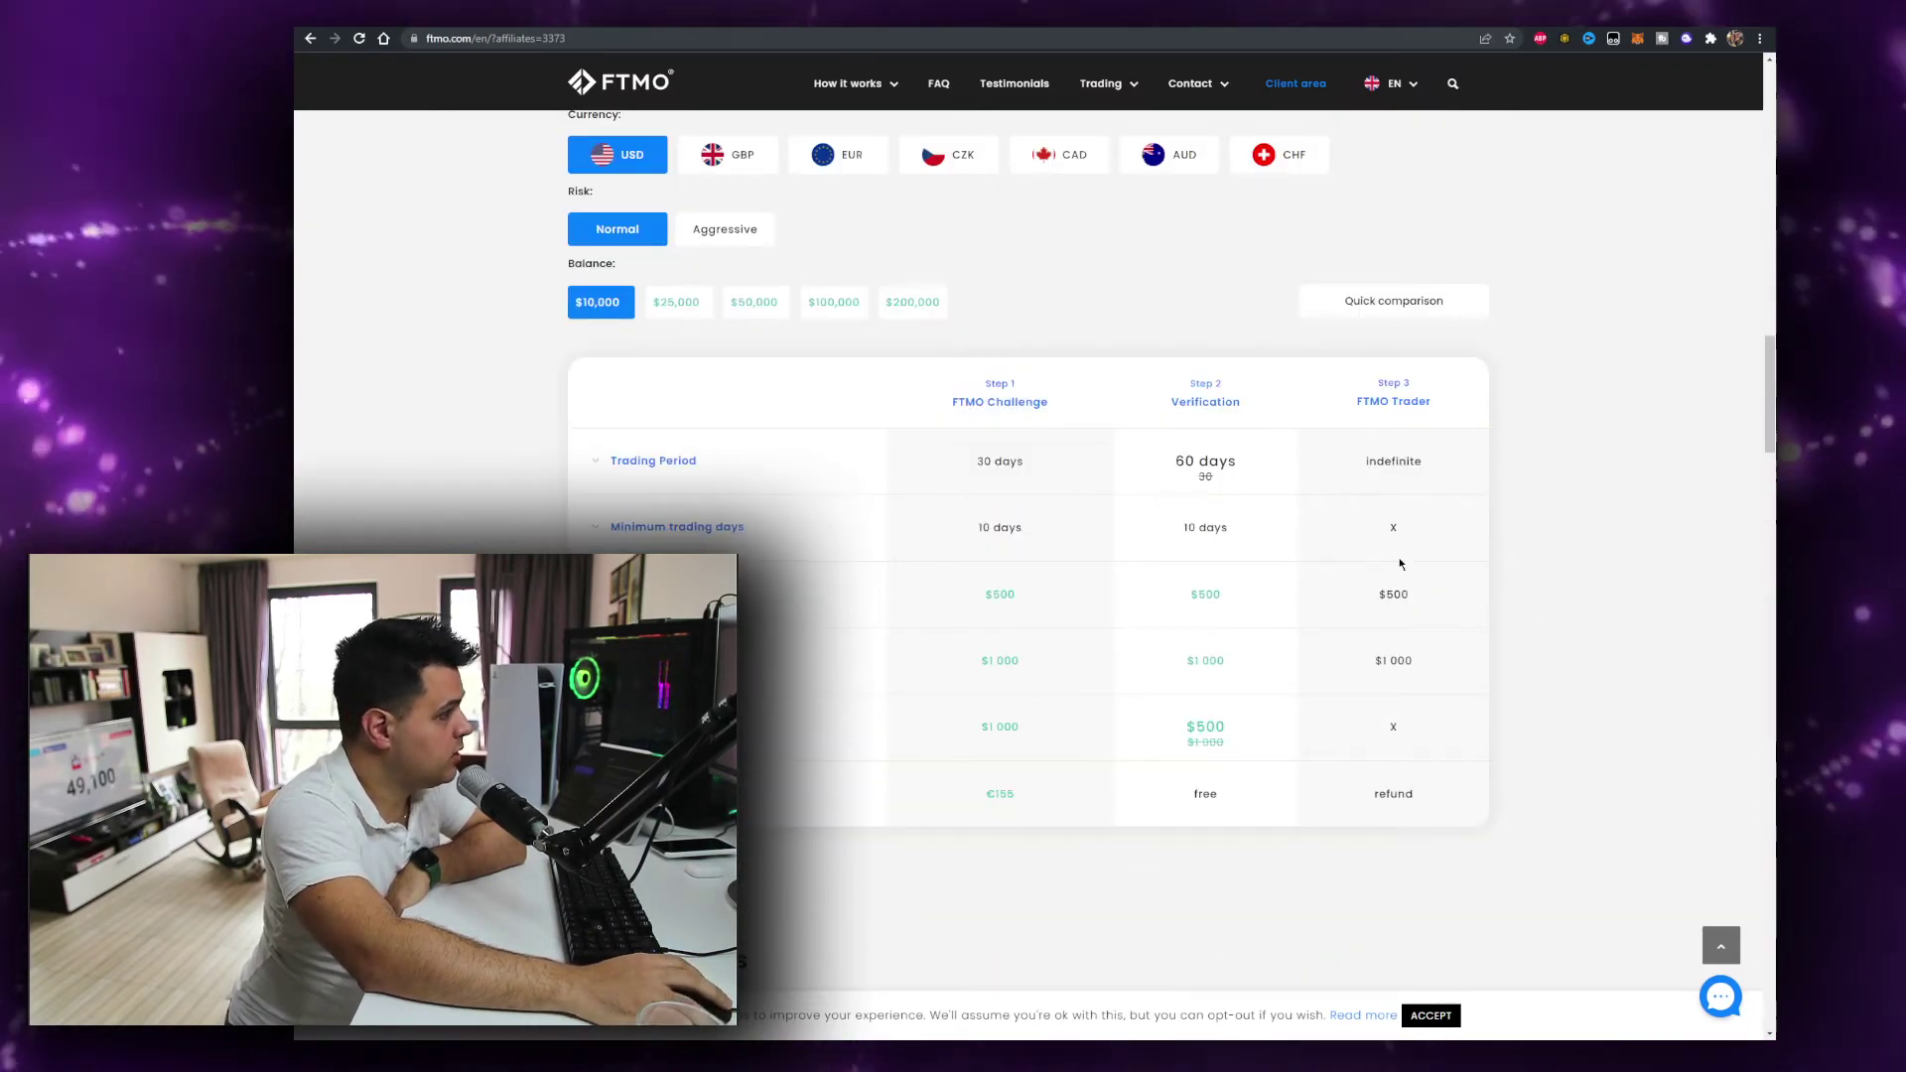
pyautogui.click(1432, 542)
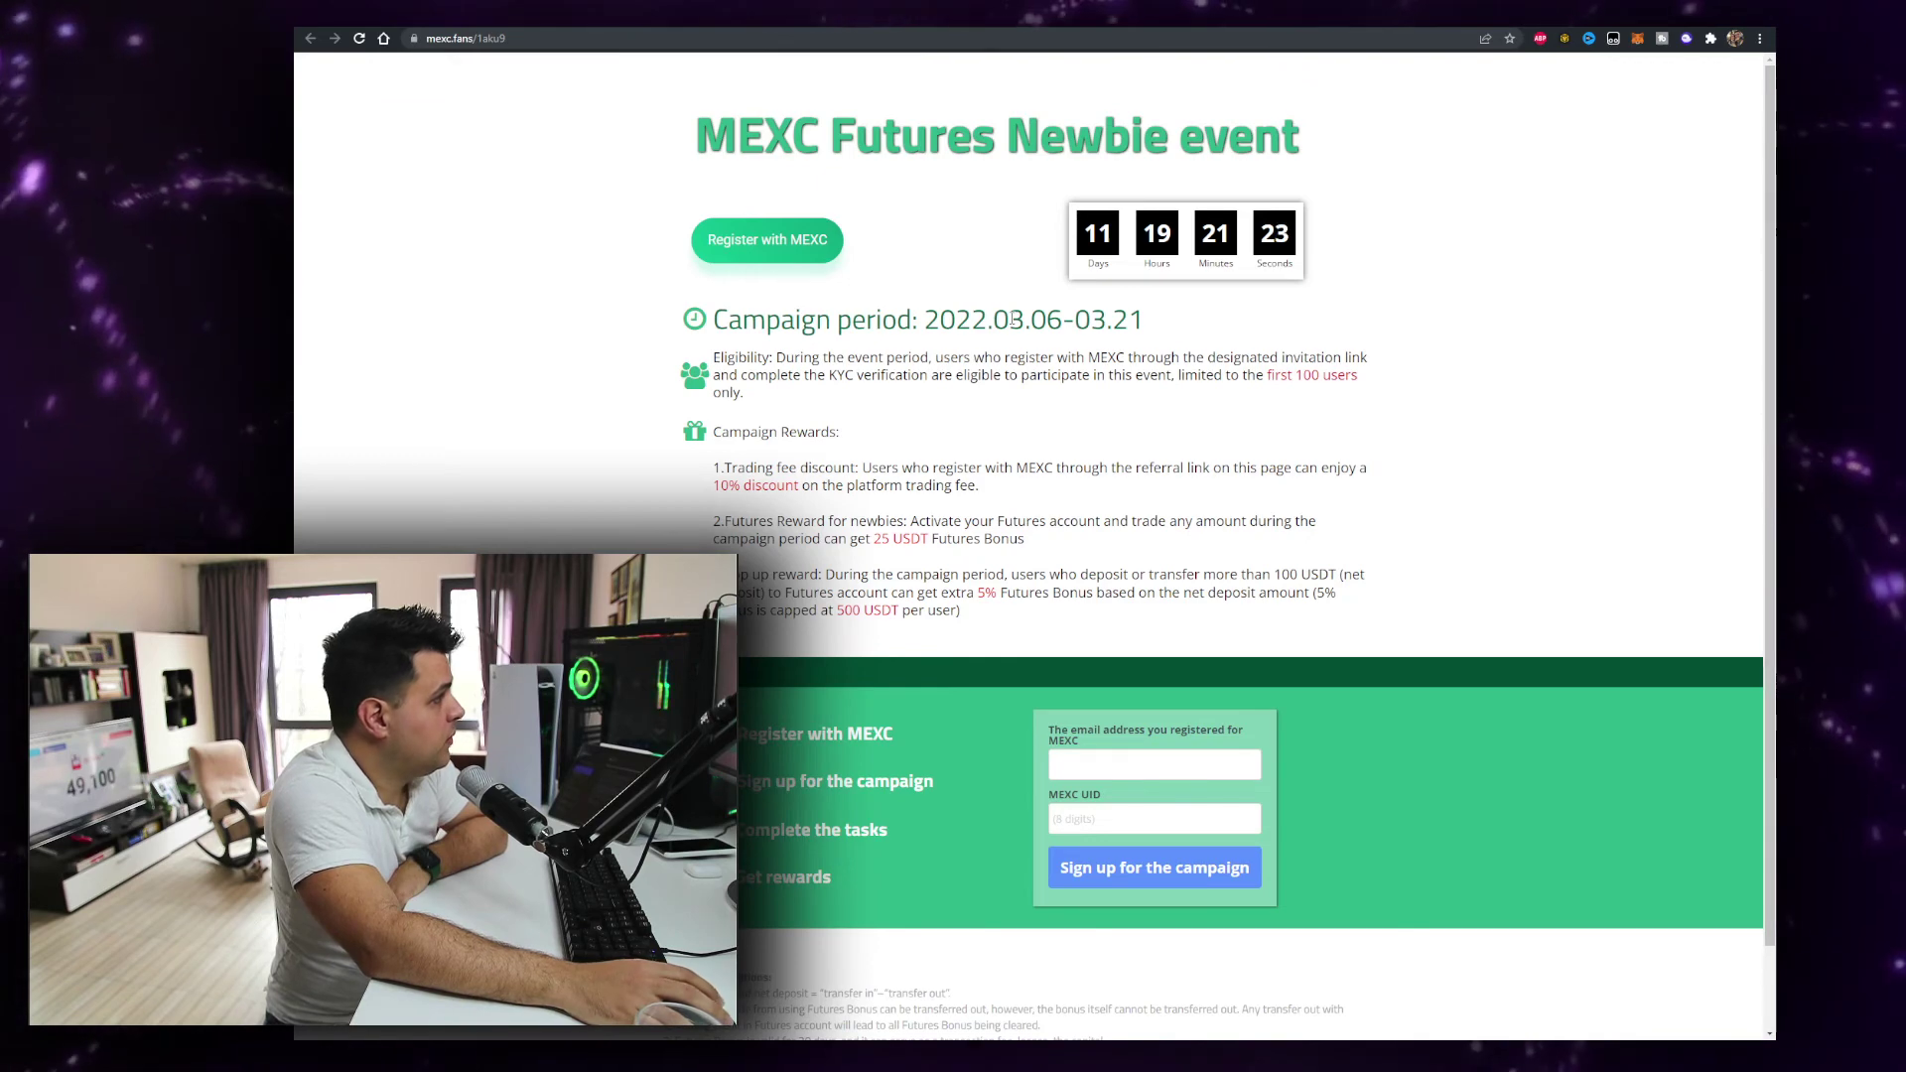
pyautogui.moveTo(1135, 238); pyautogui.dragTo(1156, 305)
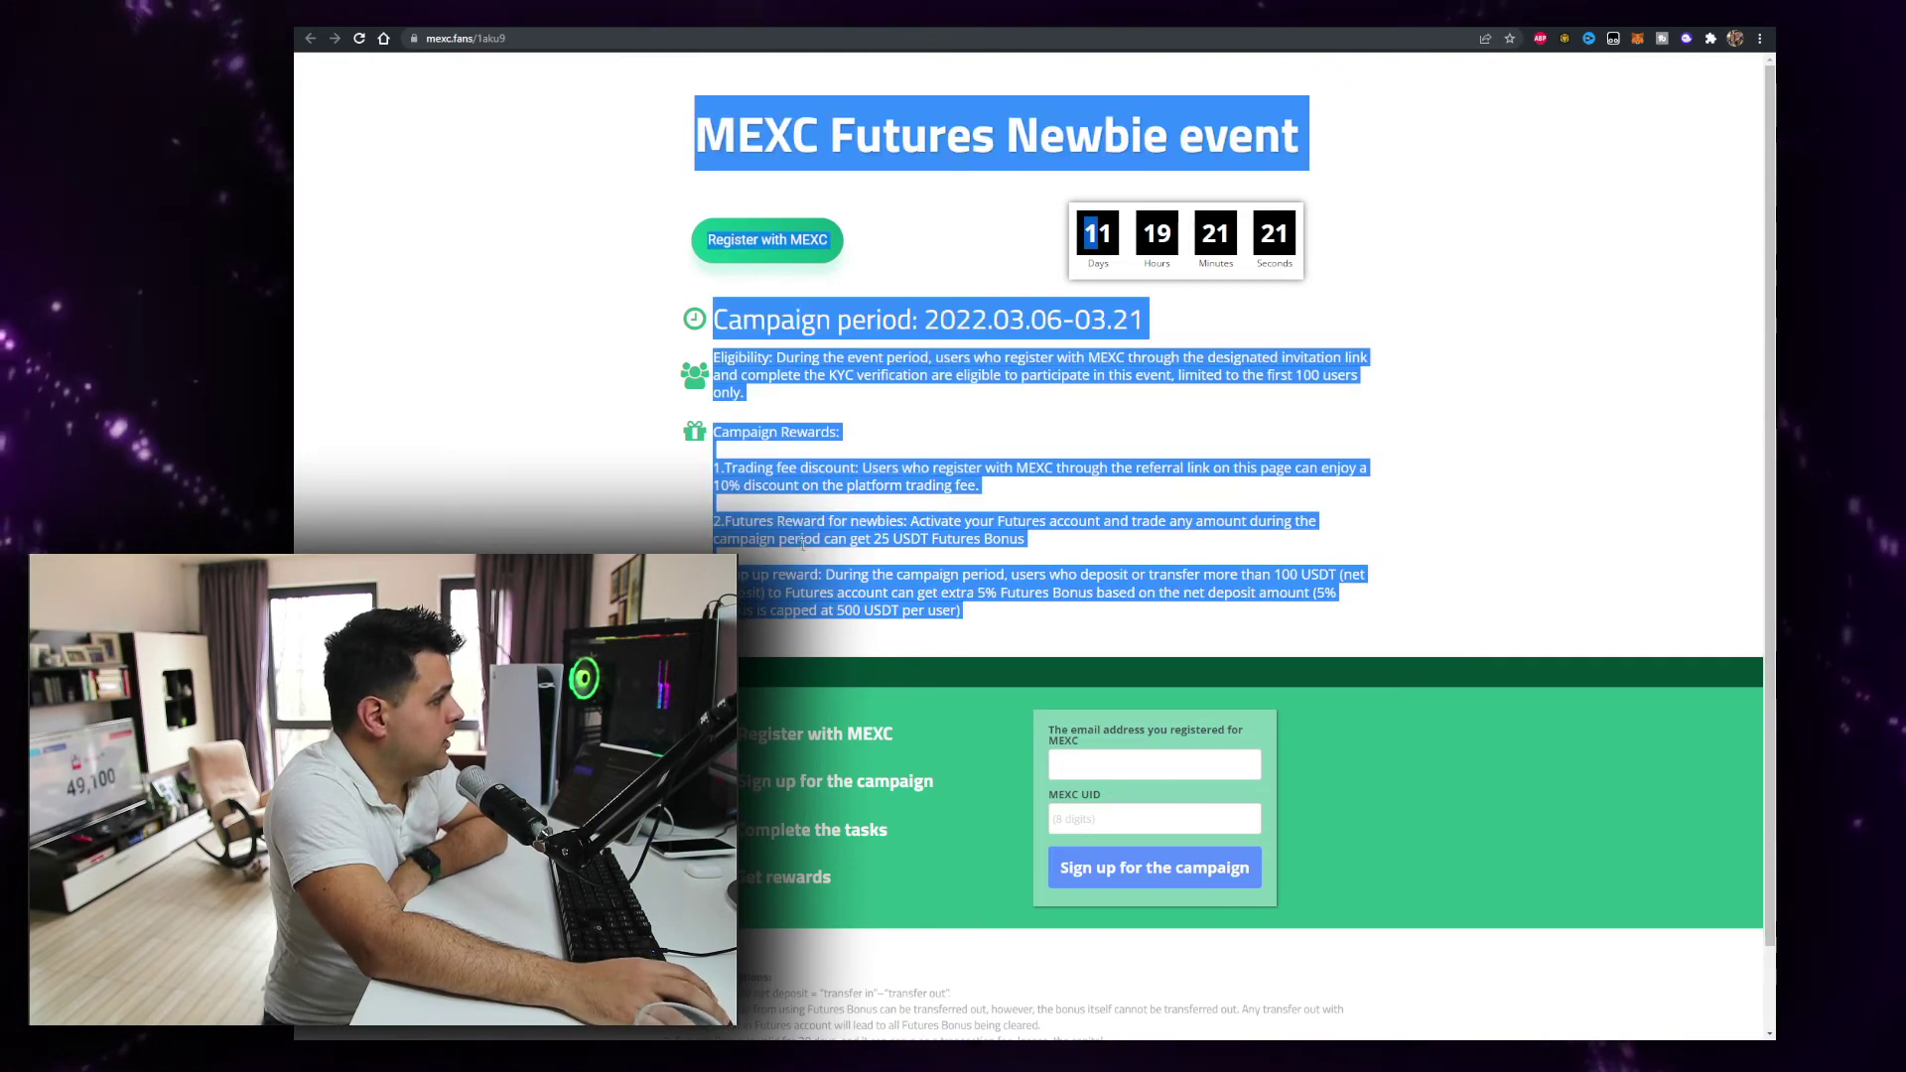
pyautogui.click(983, 521)
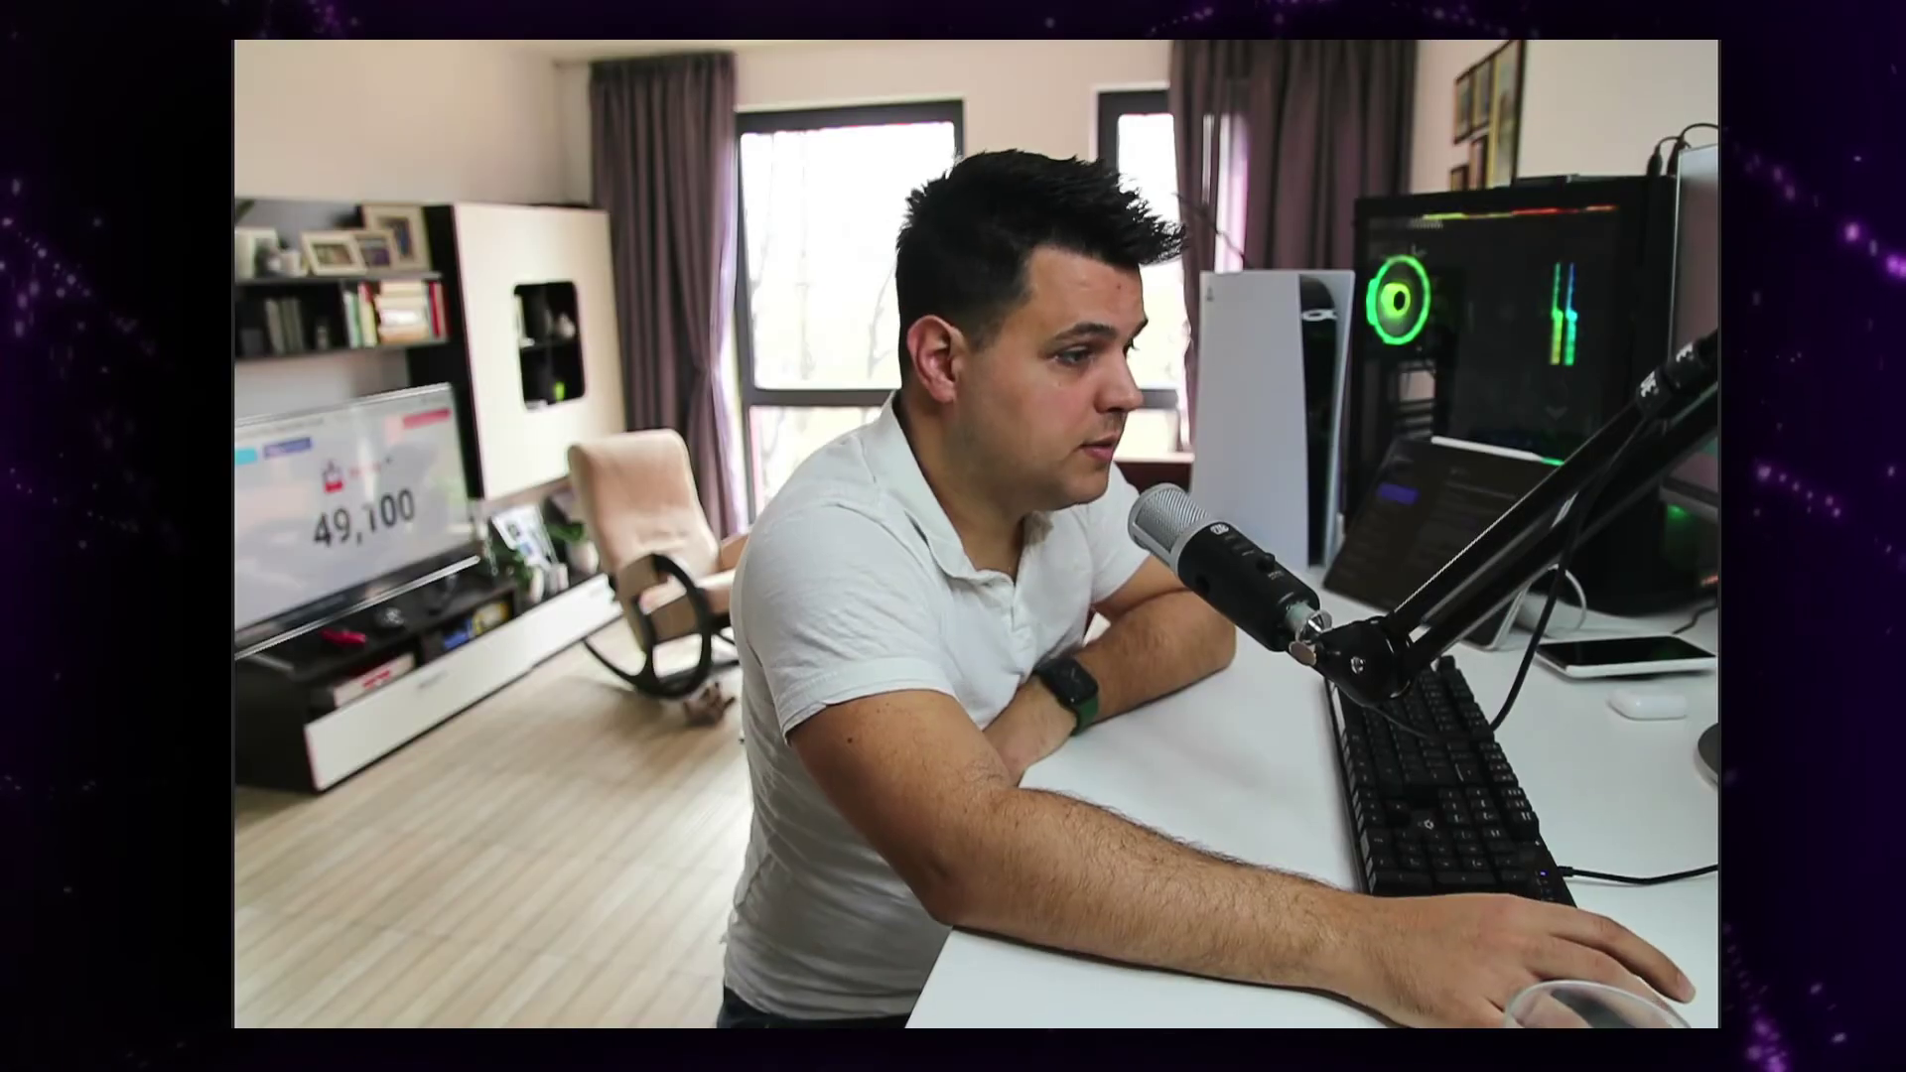